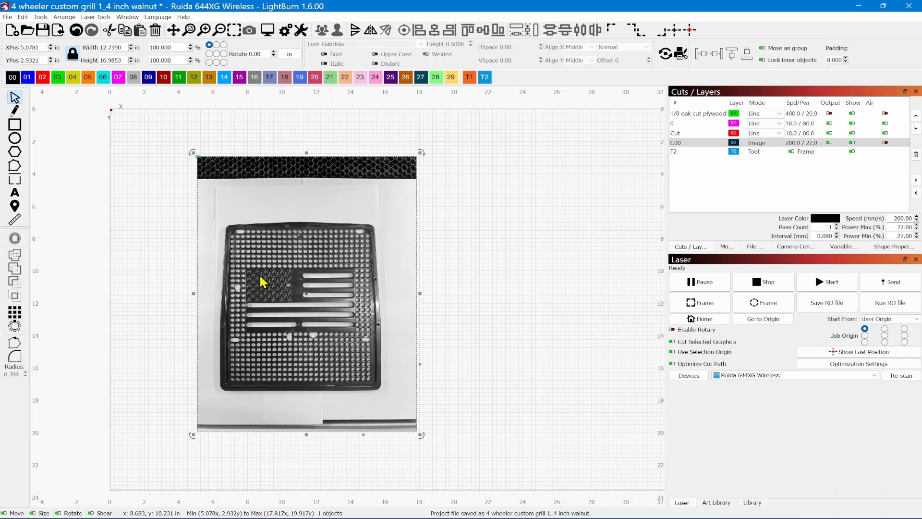
# - Open the image adjustments for the grill photo and set Enhance Radius to 18 and Enhance Amount to 360
pyautogui.scroll(3, 262, 282)
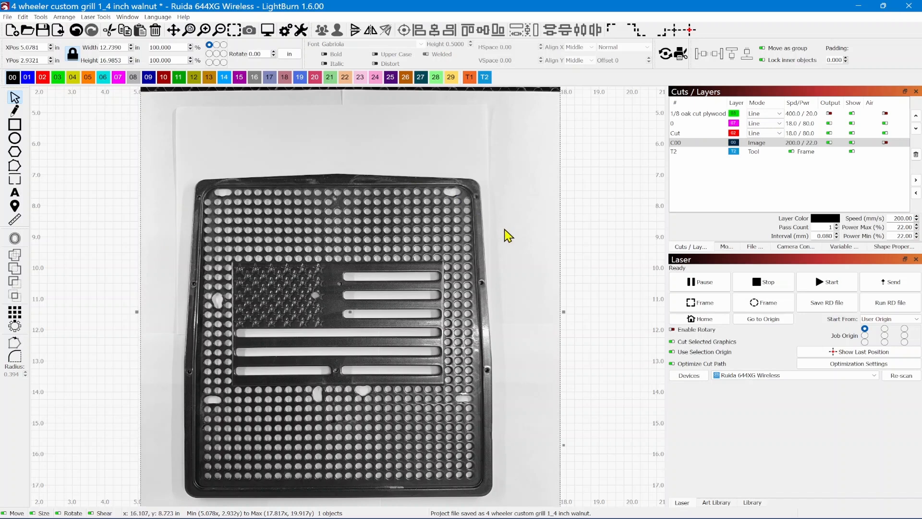
pyautogui.scroll(-3, 506, 254)
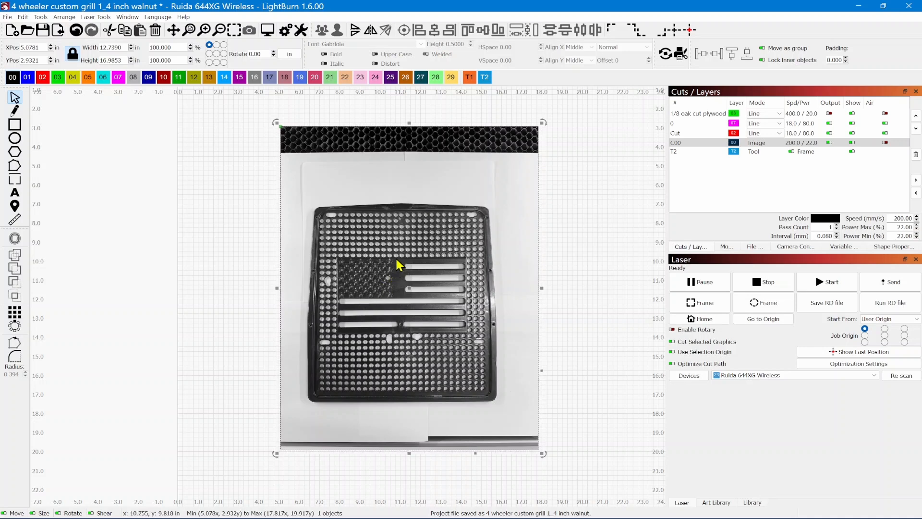
pyautogui.rightClick(416, 228)
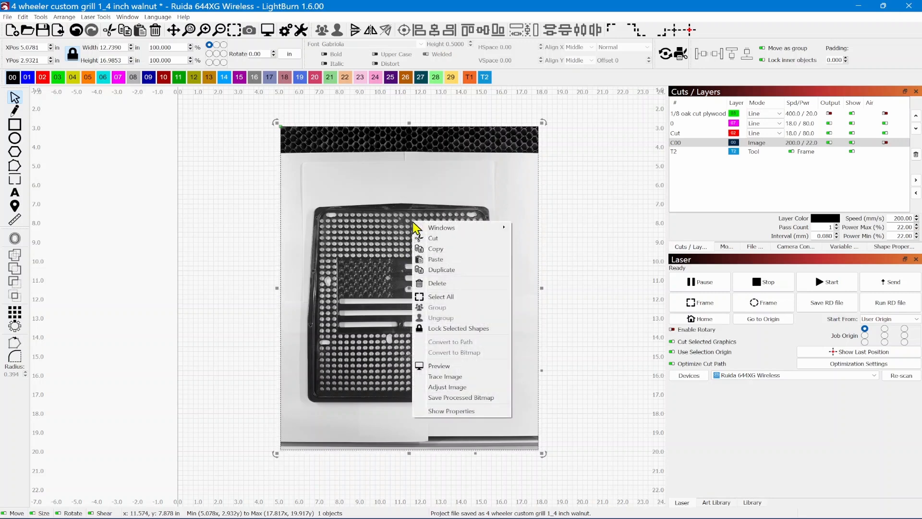
pyautogui.click(447, 387)
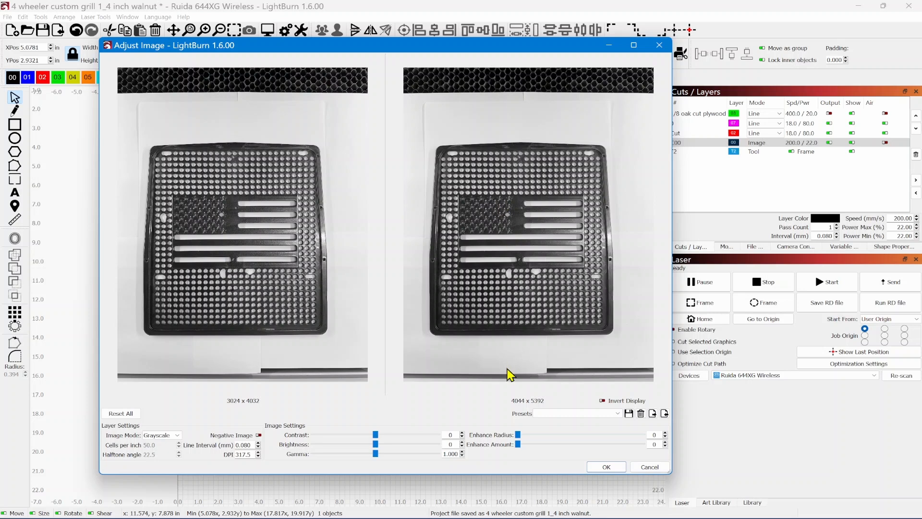
pyautogui.click(559, 435)
pyautogui.moveTo(561, 434)
pyautogui.mouseDown()
pyautogui.moveTo(526, 446)
pyautogui.moveTo(548, 447)
pyautogui.mouseUp()
# - Set the grill photo's contrast to 15 and apply the image adjustments
pyautogui.scroll(3, 500, 261)
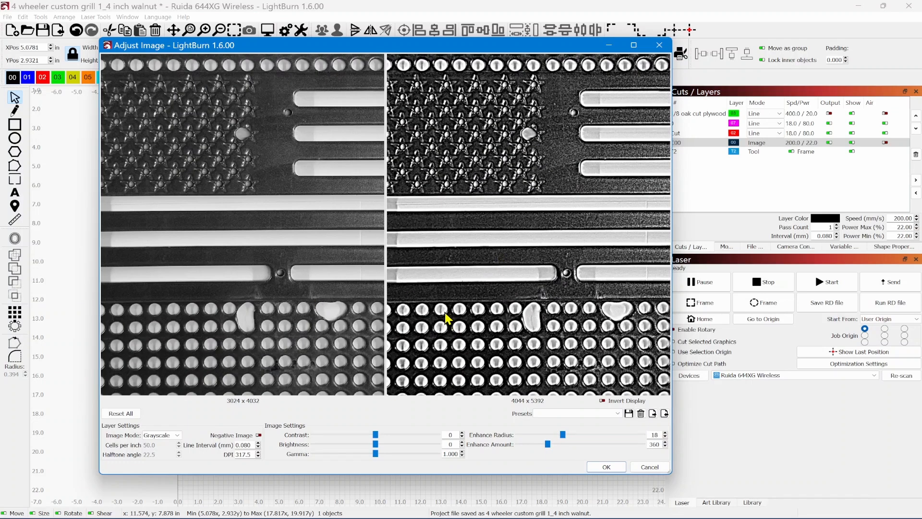
pyautogui.moveTo(447, 246); pyautogui.dragTo(616, 309)
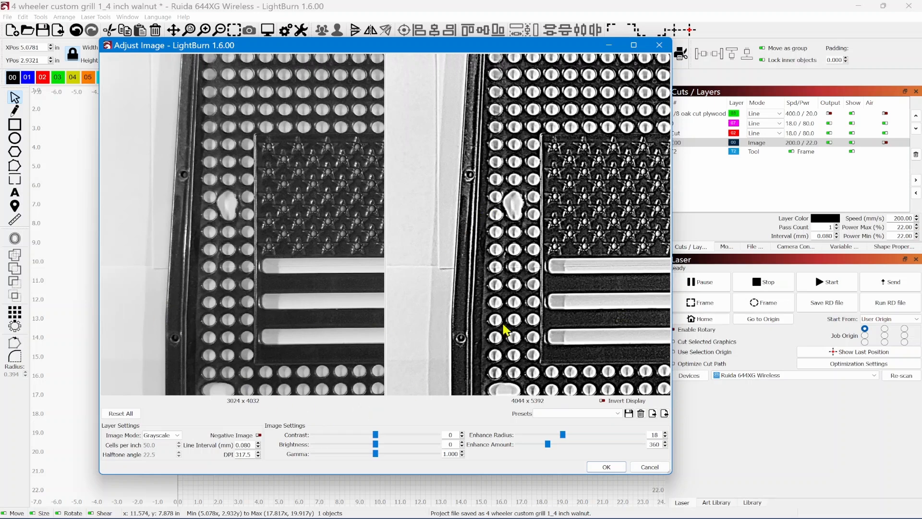
pyautogui.scroll(-4, 520, 289)
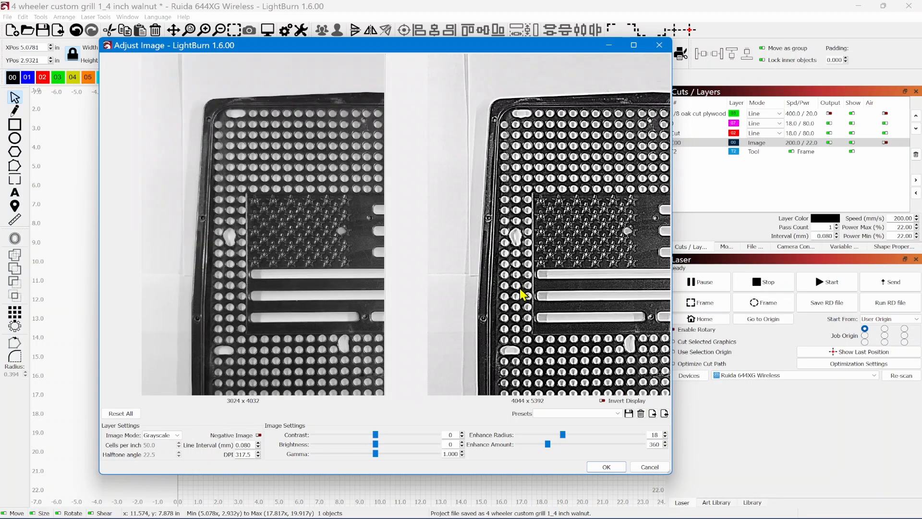
pyautogui.scroll(-4, 520, 290)
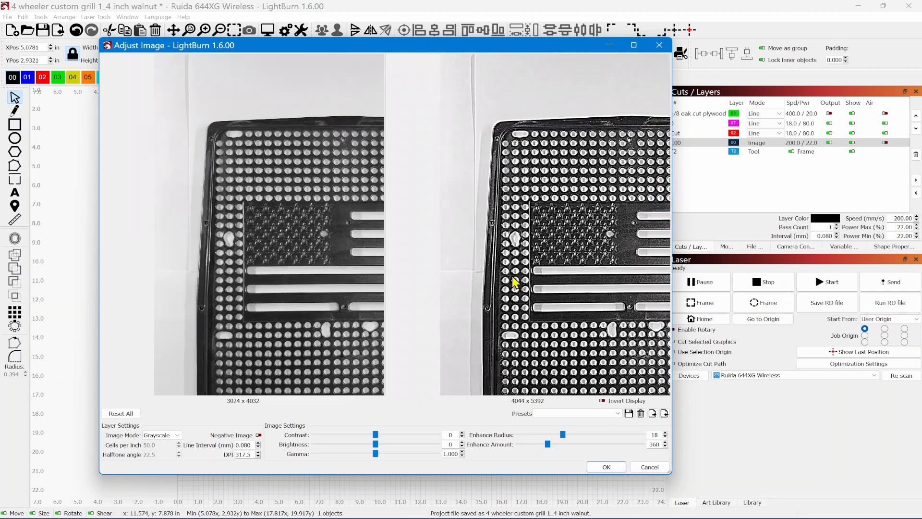
pyautogui.scroll(-2, 515, 217)
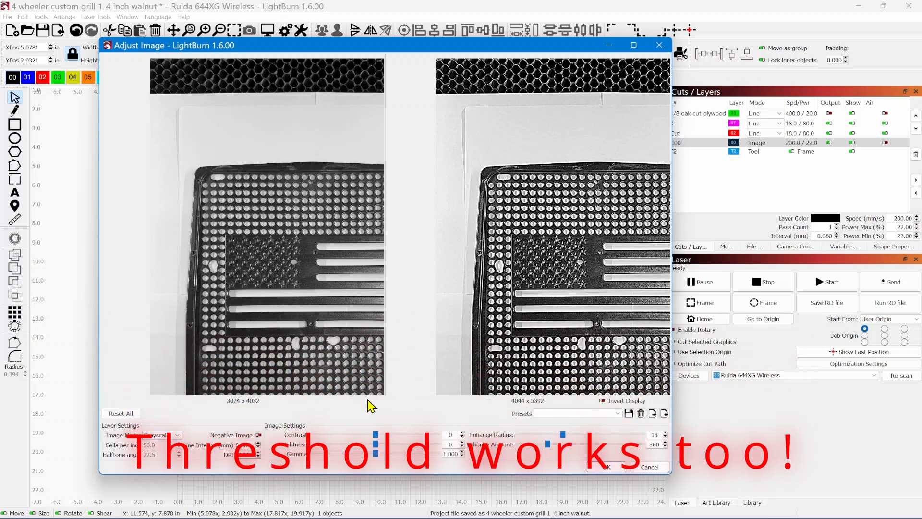
pyautogui.moveTo(378, 434); pyautogui.dragTo(387, 432)
pyautogui.click(388, 434)
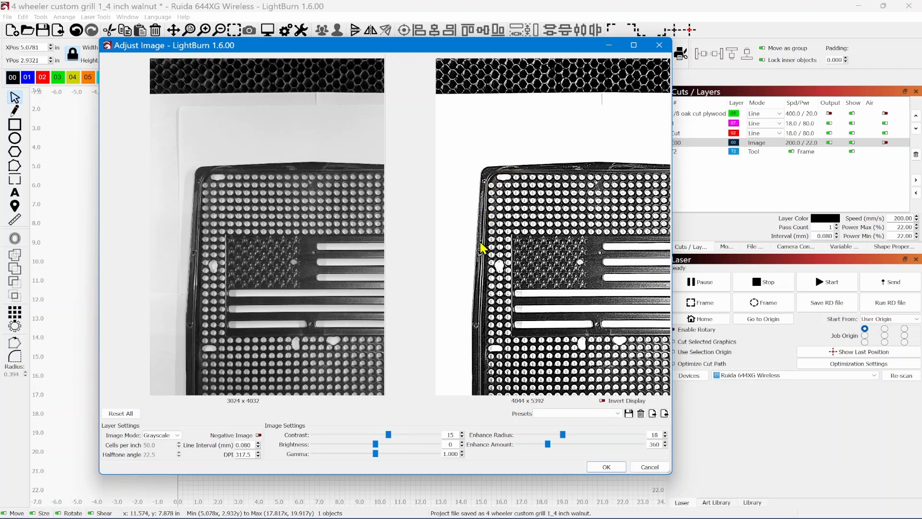
pyautogui.scroll(-1, 474, 279)
pyautogui.scroll(-2, 474, 279)
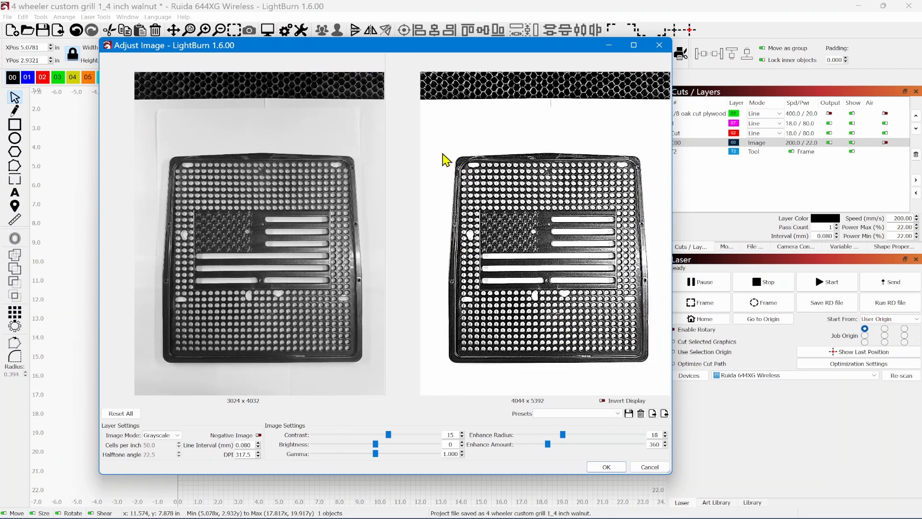
pyautogui.scroll(2, 627, 172)
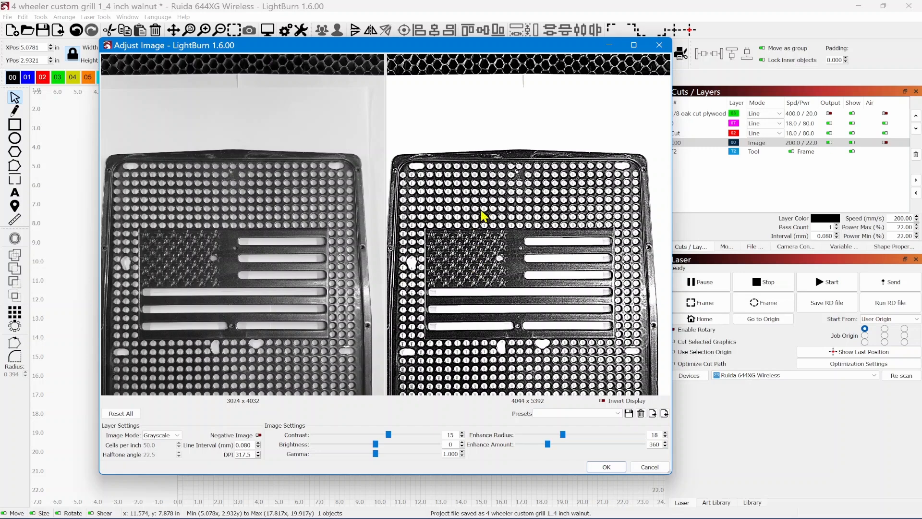
pyautogui.moveTo(508, 229); pyautogui.dragTo(514, 181)
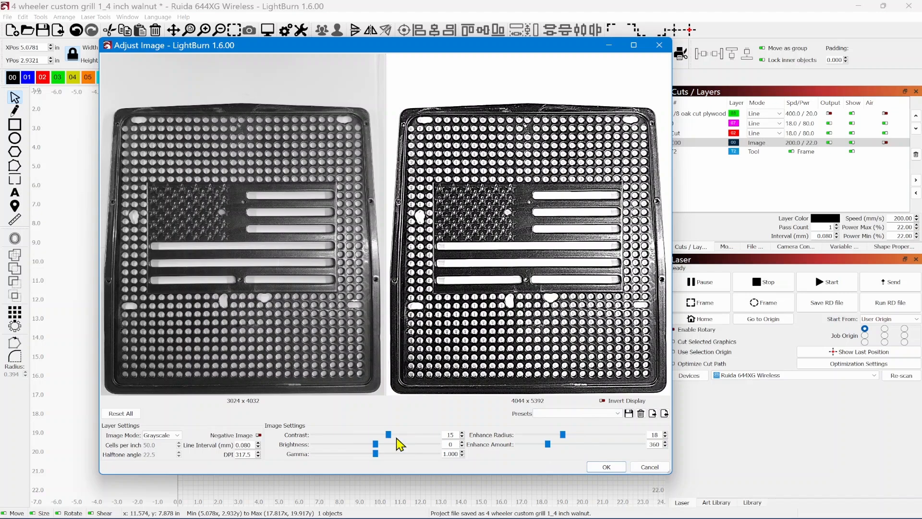
pyautogui.click(607, 467)
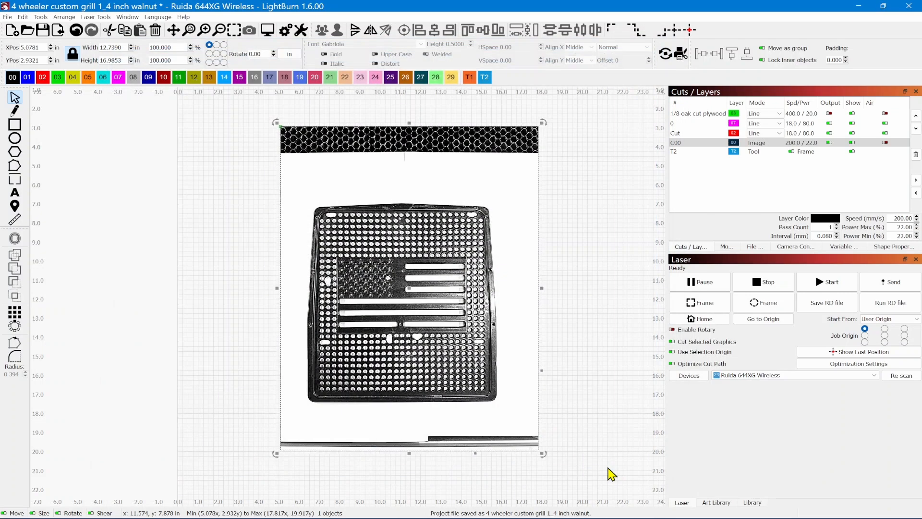
pyautogui.moveTo(581, 383); pyautogui.dragTo(513, 379)
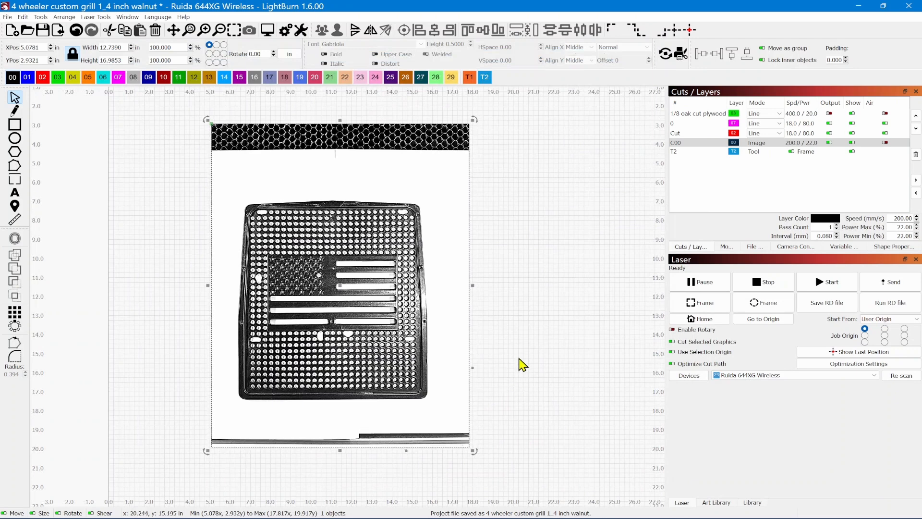
pyautogui.rightClick(446, 315)
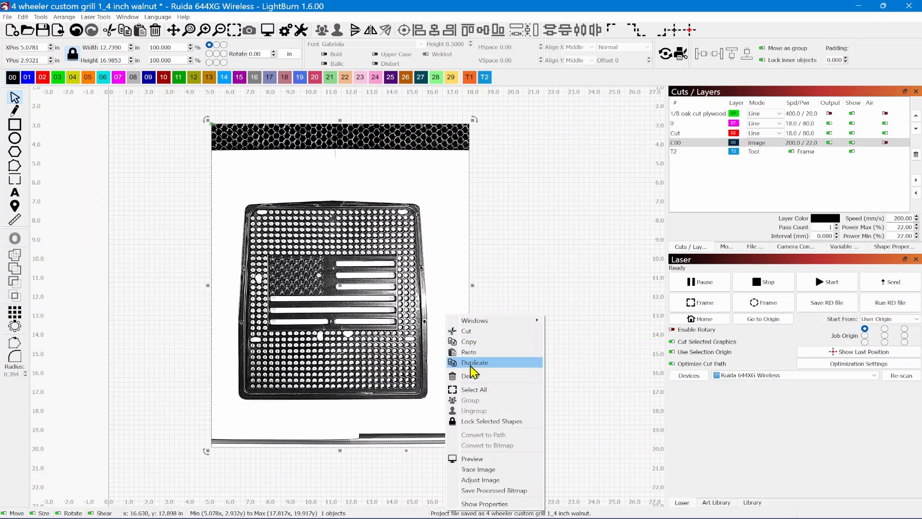
pyautogui.click(489, 491)
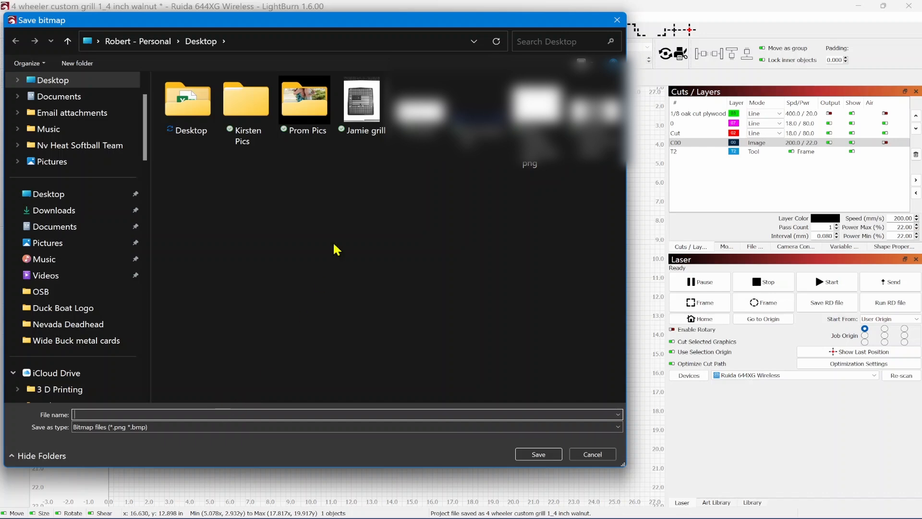
pyautogui.click(600, 457)
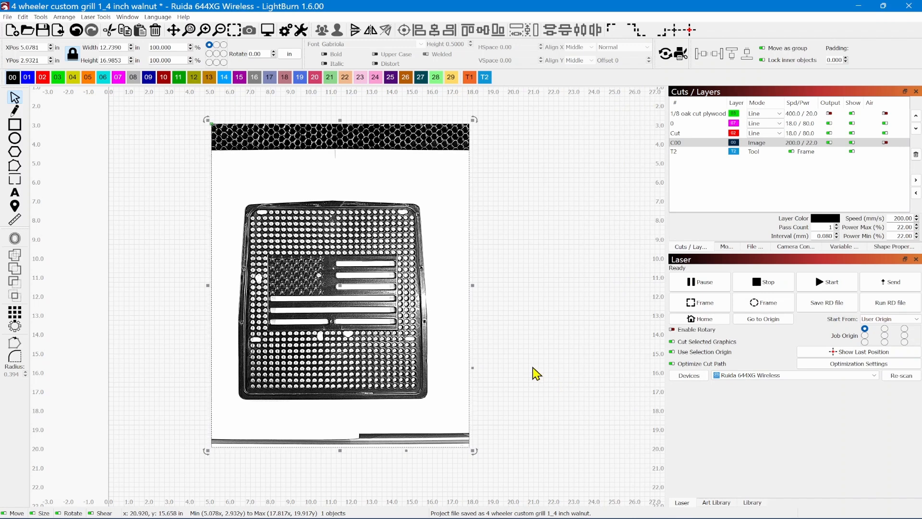
# - Delete the adjusted grill photo from the workspace
pyautogui.scroll(-3, 532, 366)
pyautogui.moveTo(532, 366); pyautogui.dragTo(360, 349)
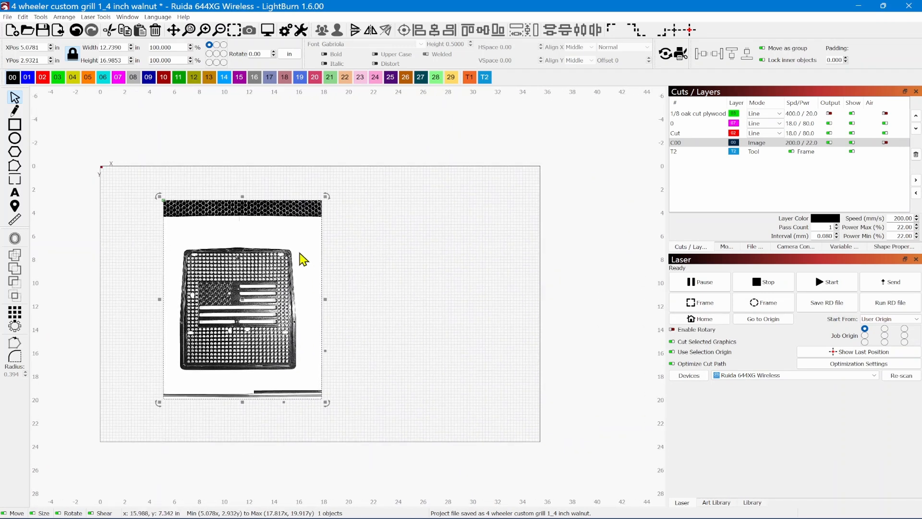
pyautogui.press('Delete')
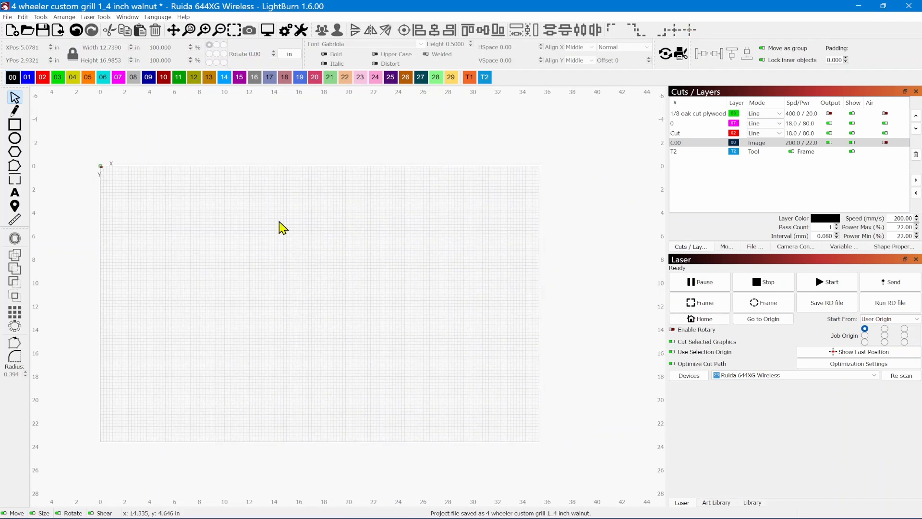
# - Import the saved processed grill PNG from the Desktop folder
pyautogui.click(7, 17)
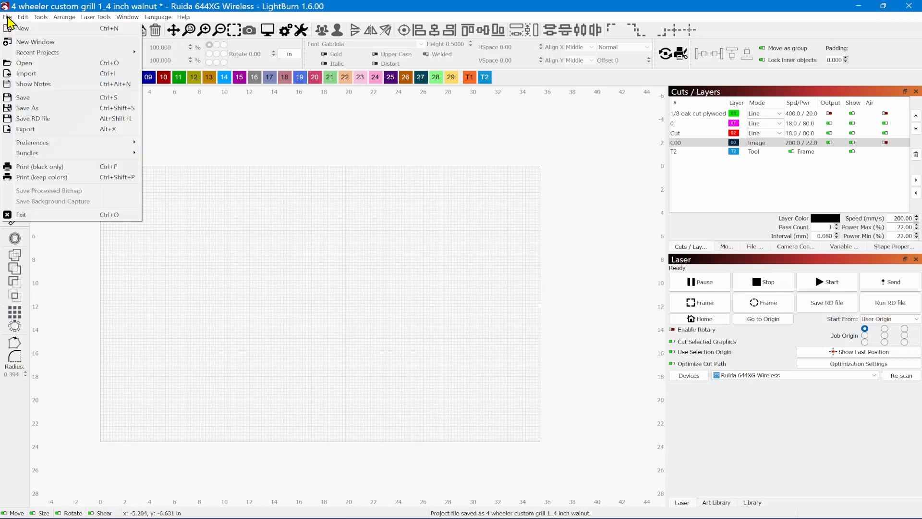
pyautogui.click(25, 74)
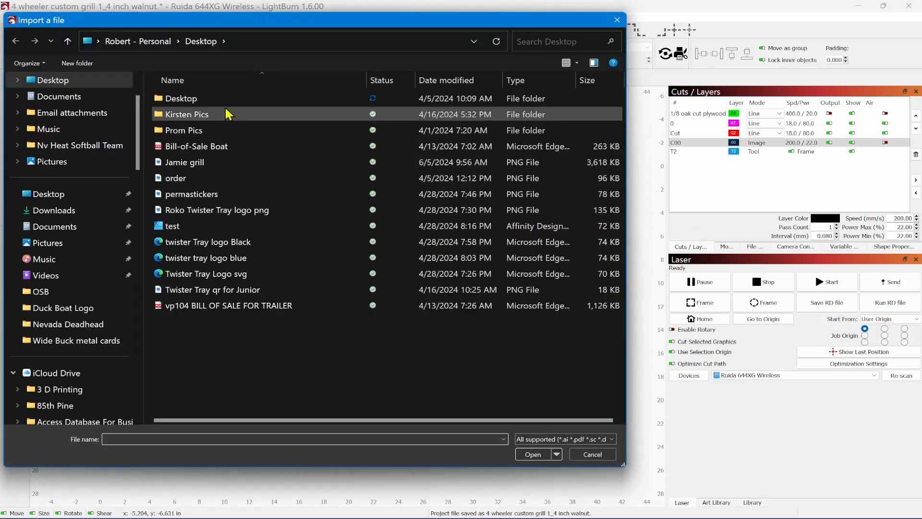
pyautogui.click(181, 163)
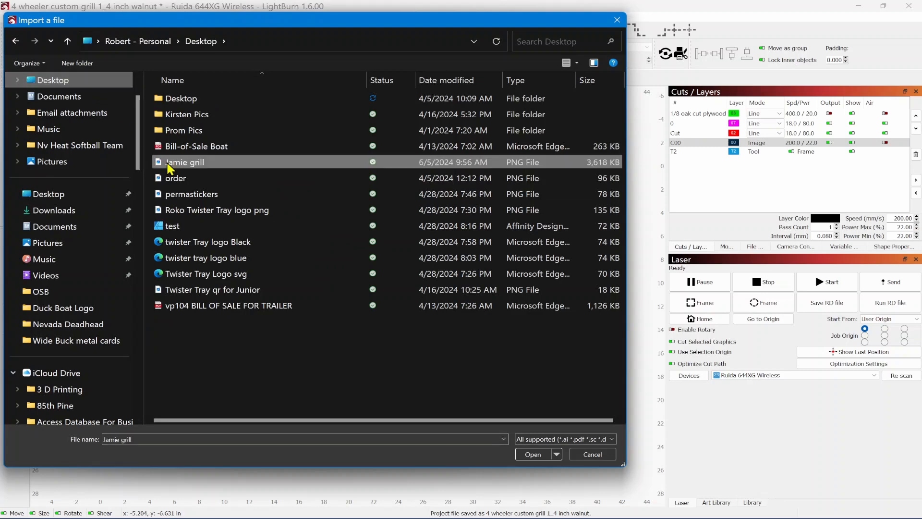
pyautogui.click(534, 454)
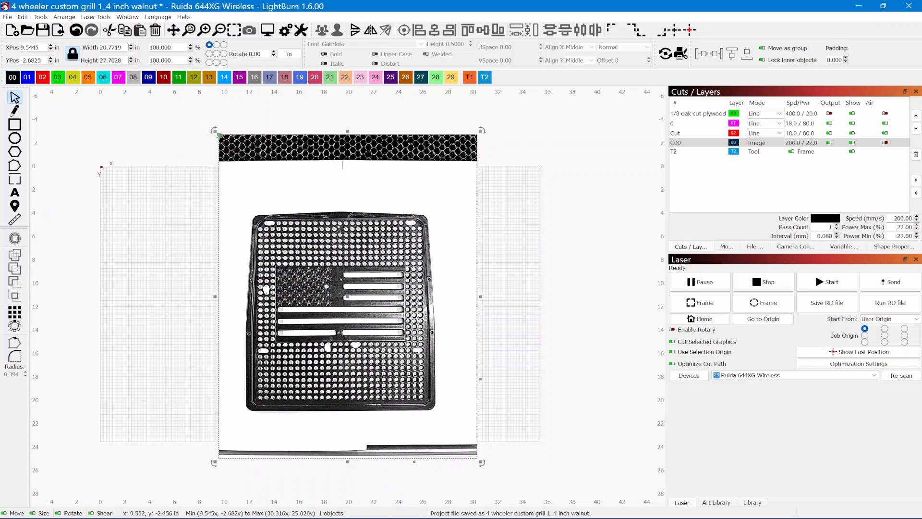
# - Scale the imported grill image to about 15.5 by 20.7 inches and position it inside the work area
pyautogui.moveTo(215, 133); pyautogui.dragTo(325, 267)
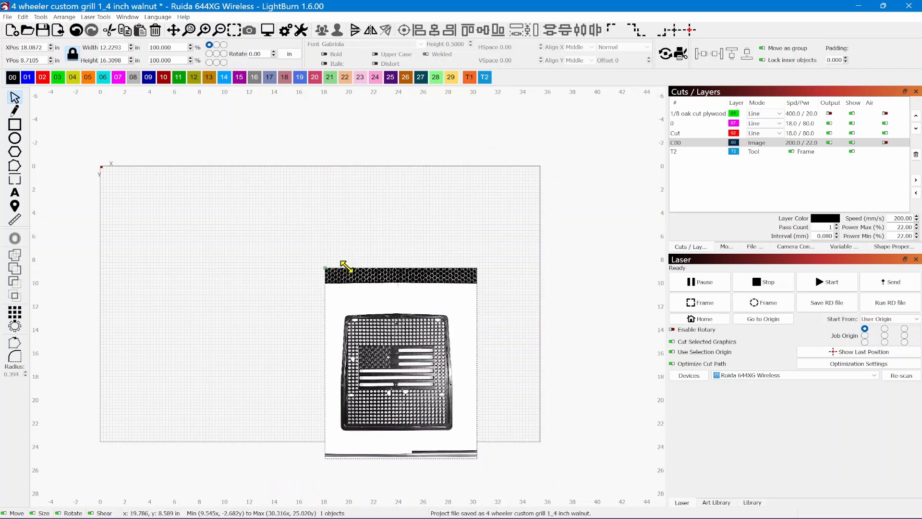
pyautogui.moveTo(399, 365); pyautogui.dragTo(369, 301)
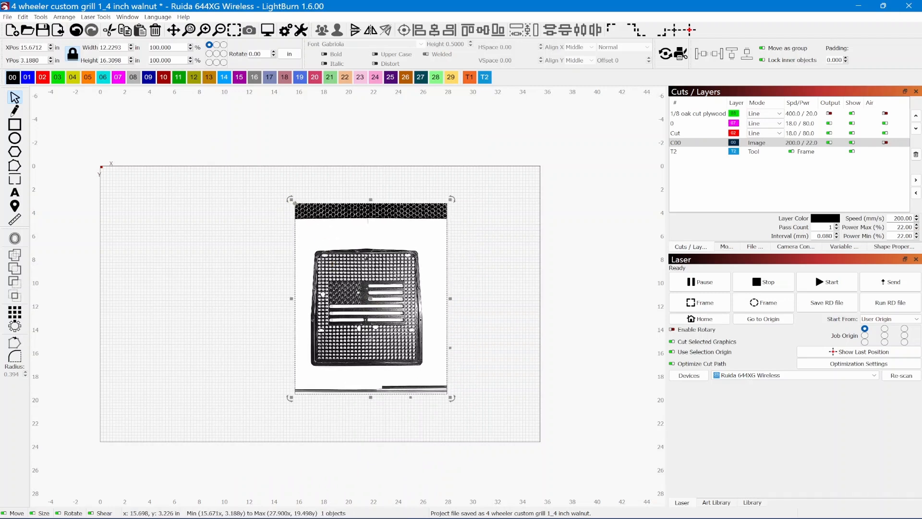
pyautogui.moveTo(288, 200); pyautogui.dragTo(249, 189)
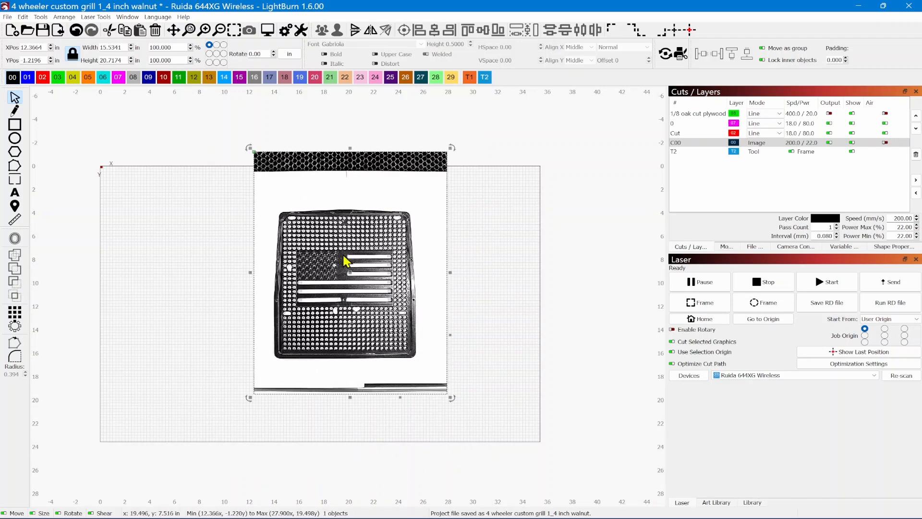
pyautogui.moveTo(348, 261); pyautogui.dragTo(367, 290)
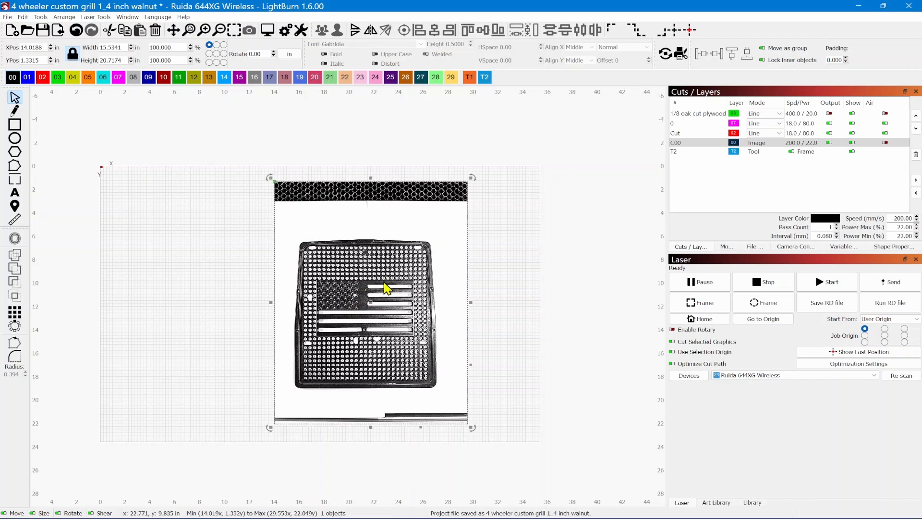
# - Start Trace Image on the grill picture in a maximized window and fade the source image behind the trace lines
pyautogui.click(22, 17)
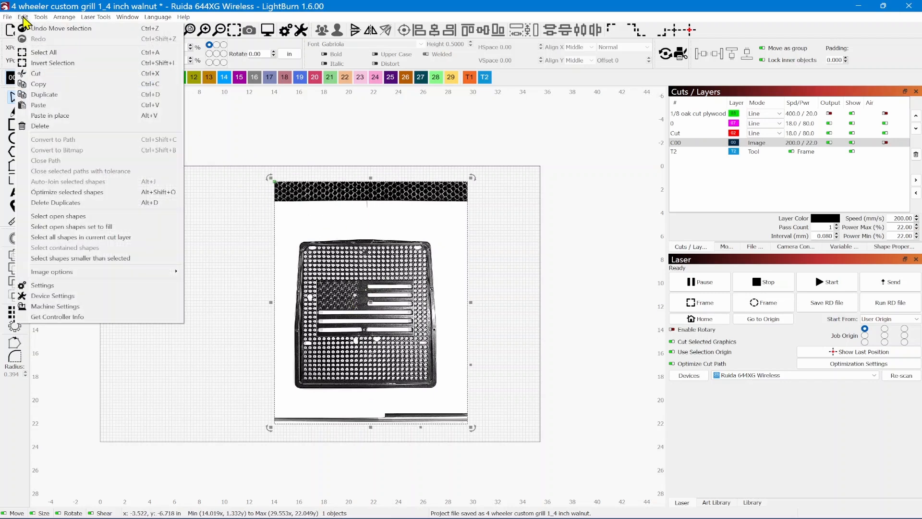
pyautogui.moveTo(36, 20)
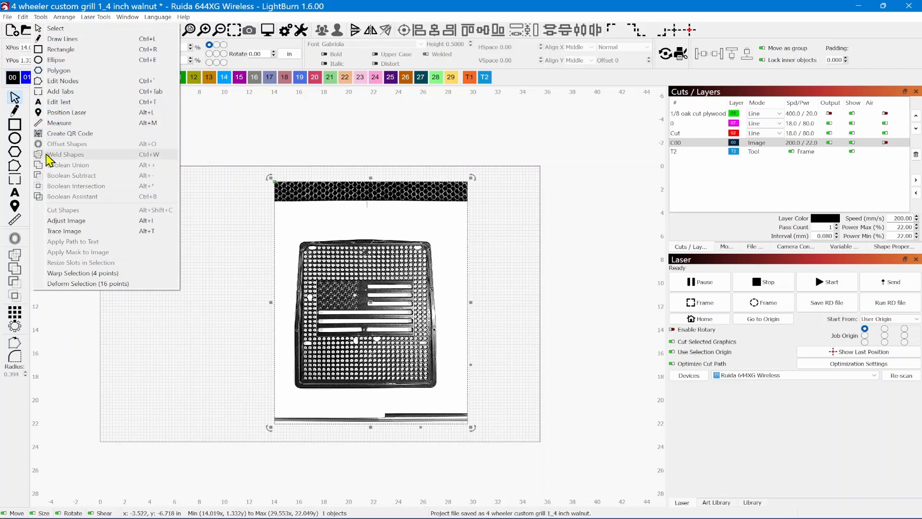
pyautogui.click(64, 232)
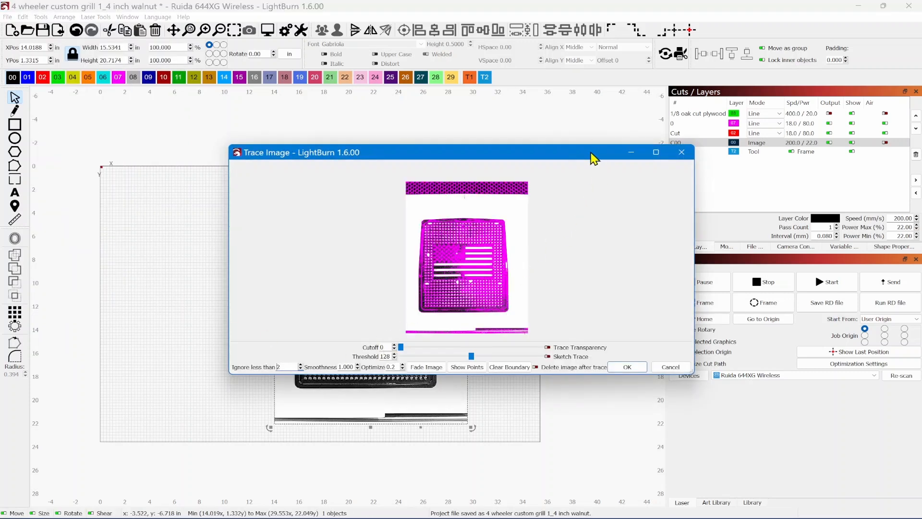
pyautogui.click(656, 153)
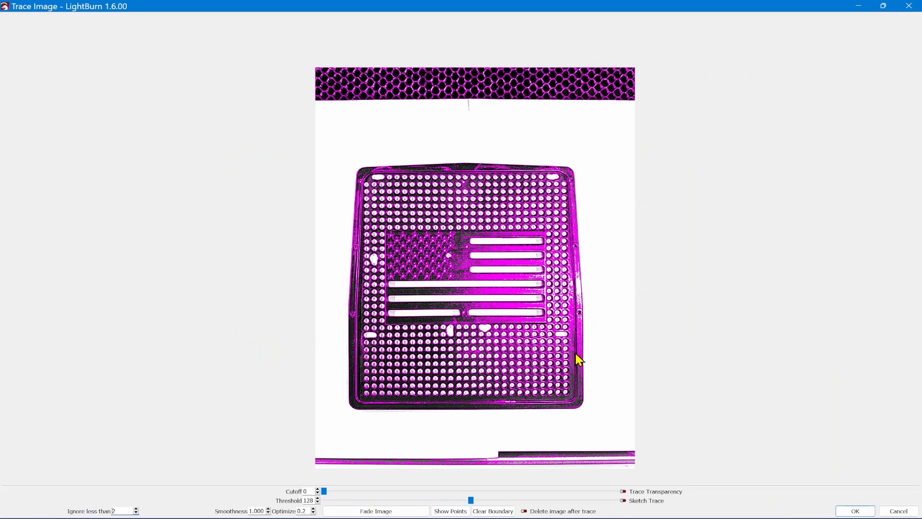
pyautogui.moveTo(578, 362); pyautogui.dragTo(531, 274)
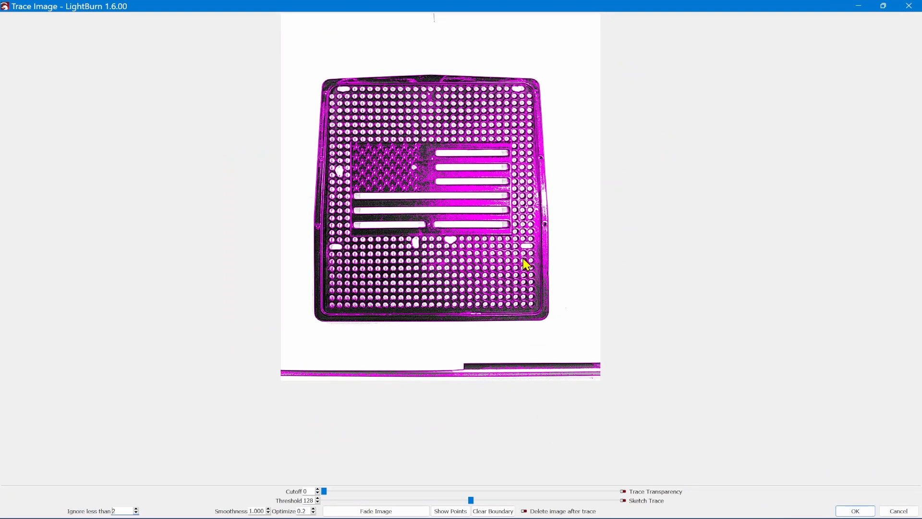
pyautogui.click(384, 511)
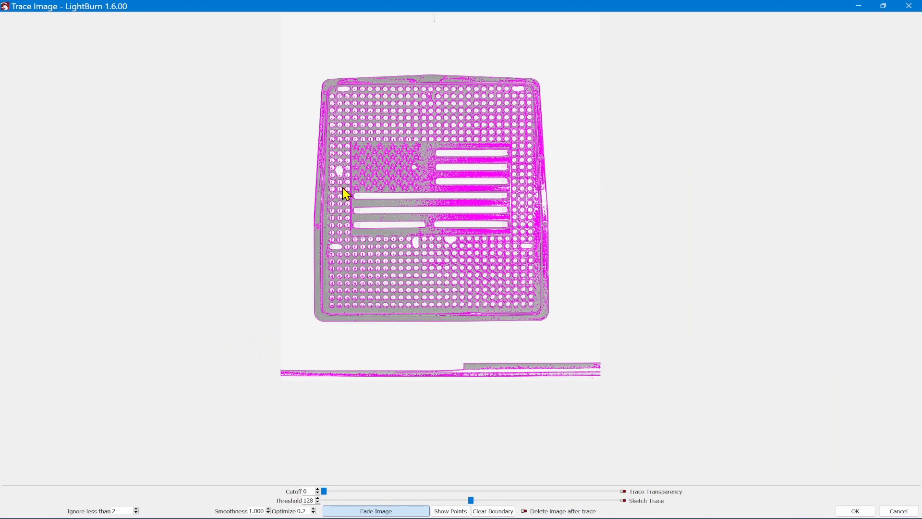
pyautogui.scroll(3, 338, 91)
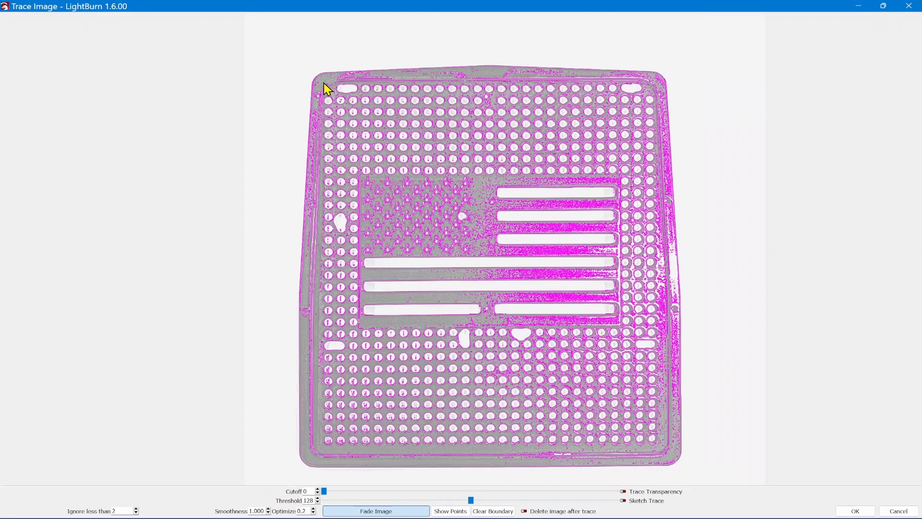
# - Raise the trace threshold to 162 while checking the outlines around the grill's holes and slots
pyautogui.scroll(4, 319, 83)
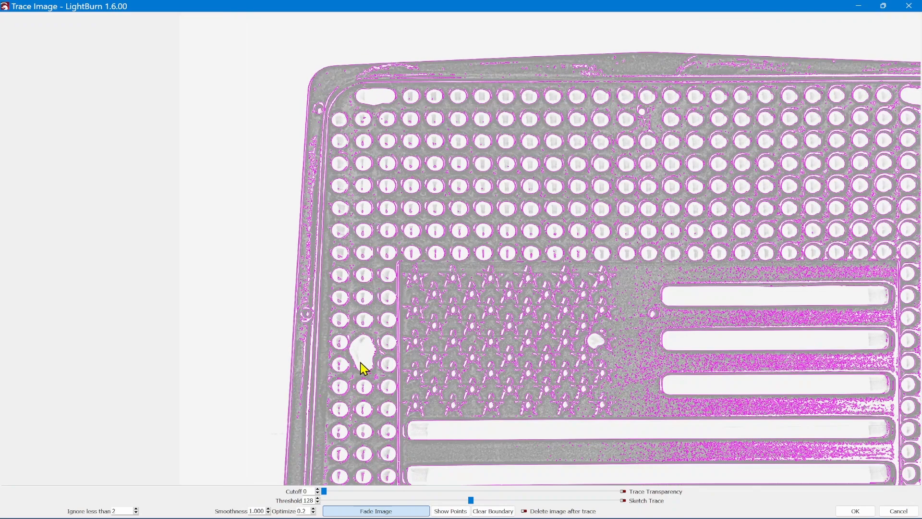
pyautogui.moveTo(687, 267); pyautogui.dragTo(312, 179)
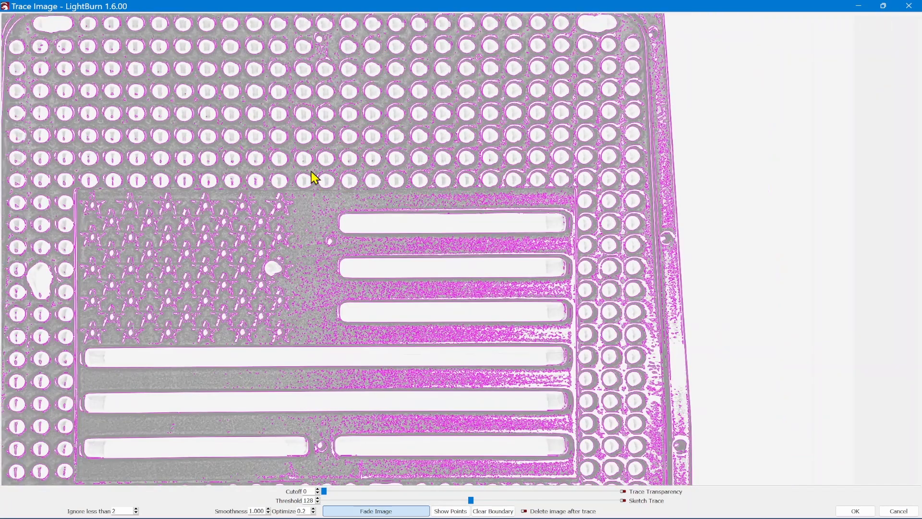
pyautogui.moveTo(442, 347); pyautogui.dragTo(490, 179)
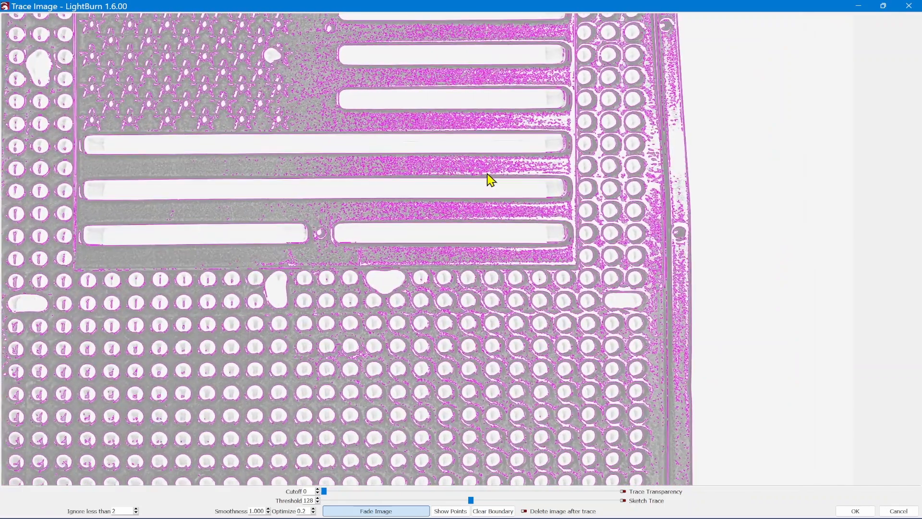
pyautogui.moveTo(457, 339); pyautogui.dragTo(529, 277)
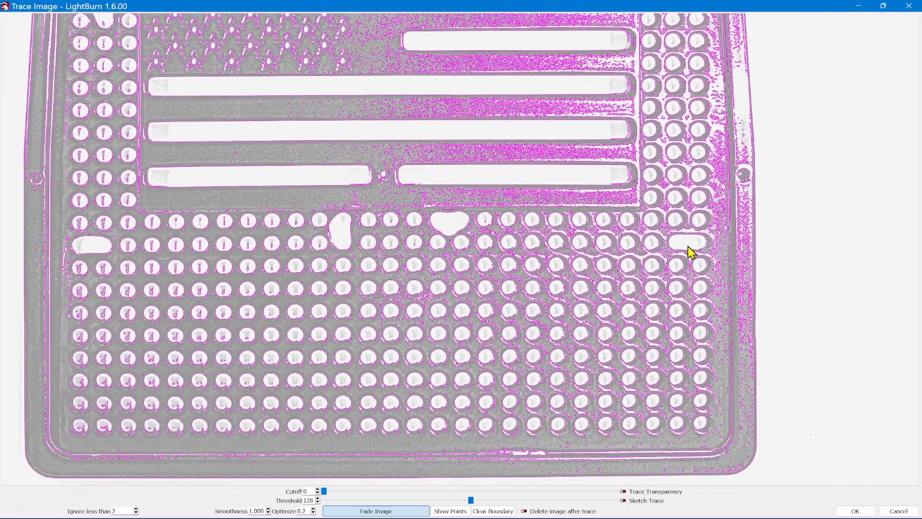
pyautogui.scroll(5, 692, 246)
pyautogui.scroll(3, 693, 245)
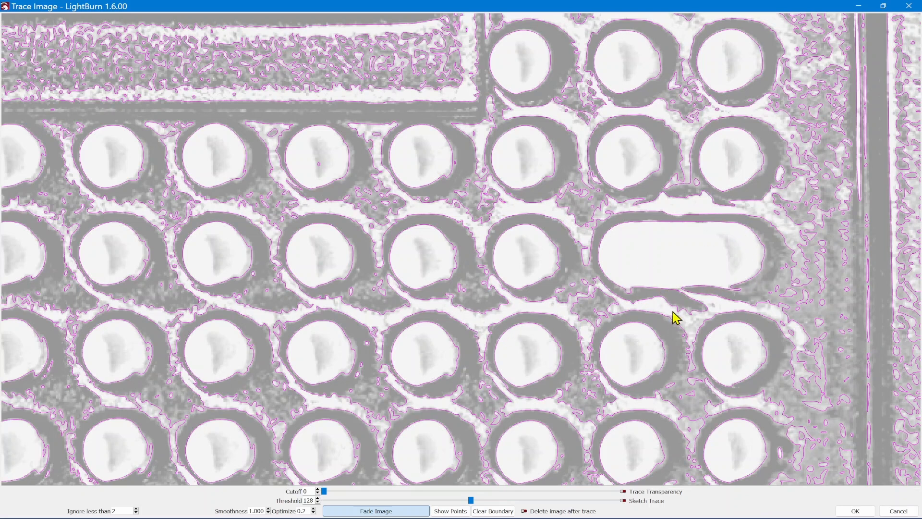
pyautogui.moveTo(471, 502); pyautogui.dragTo(510, 500)
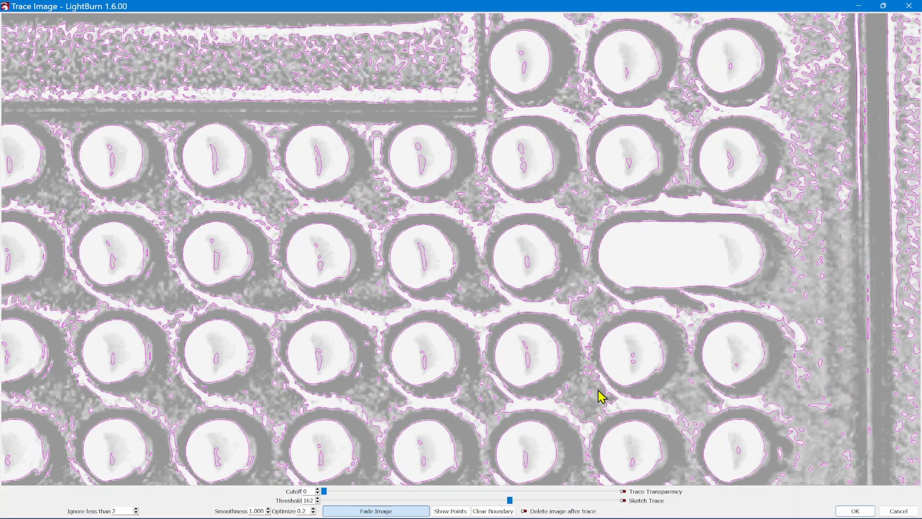
# - Examine the trace lines around the grill's round holes, outer rim, stars and stripe slots across the whole picture
pyautogui.scroll(-2, 369, 346)
pyautogui.moveTo(434, 194); pyautogui.dragTo(406, 385)
pyautogui.moveTo(409, 169); pyautogui.dragTo(385, 515)
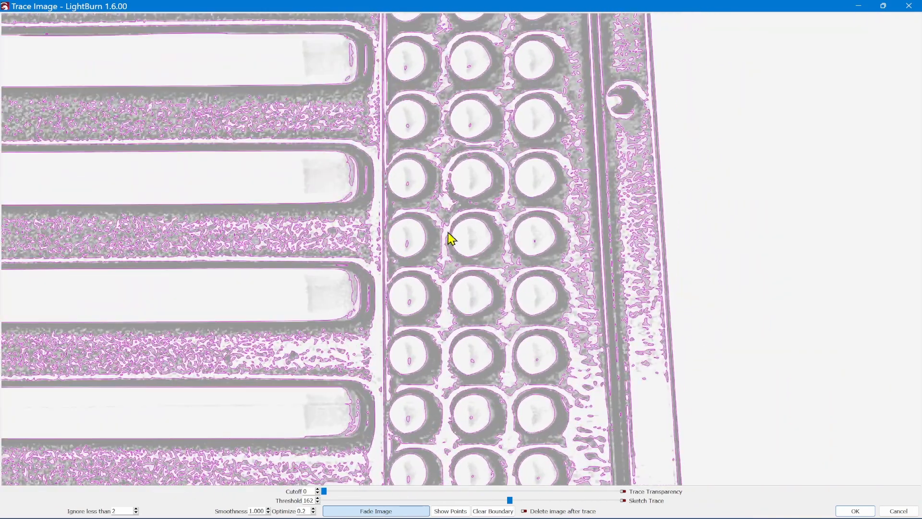
pyautogui.moveTo(454, 211); pyautogui.dragTo(428, 494)
pyautogui.moveTo(390, 245); pyautogui.dragTo(405, 500)
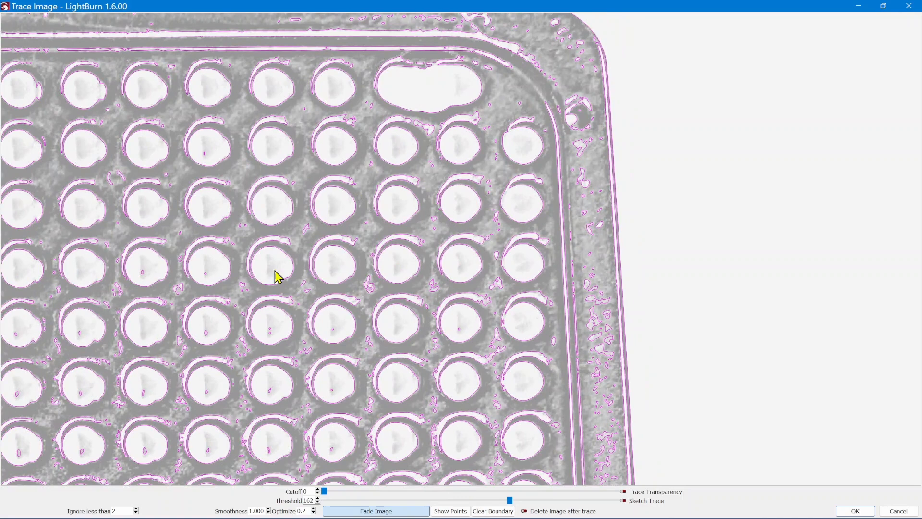
pyautogui.moveTo(270, 284)
pyautogui.mouseDown()
pyautogui.moveTo(337, 305)
pyautogui.moveTo(507, 308)
pyautogui.mouseUp()
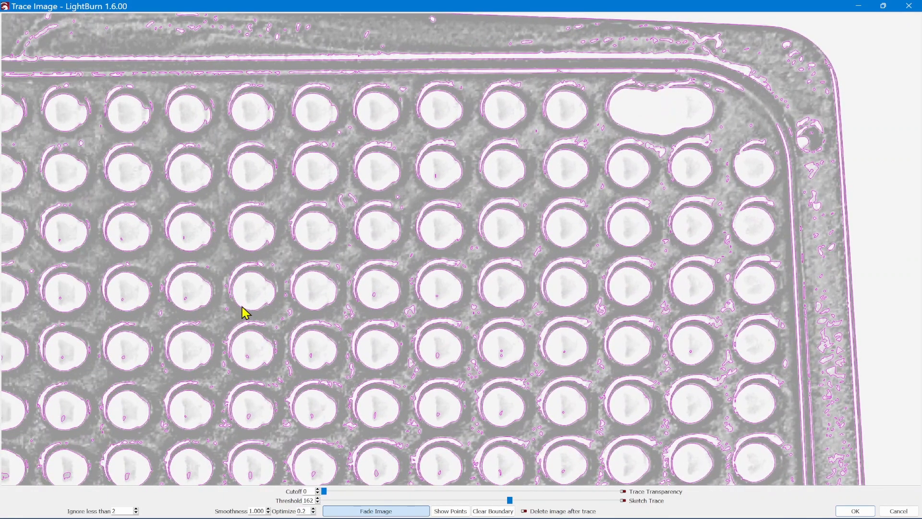
pyautogui.moveTo(243, 313); pyautogui.dragTo(720, 313)
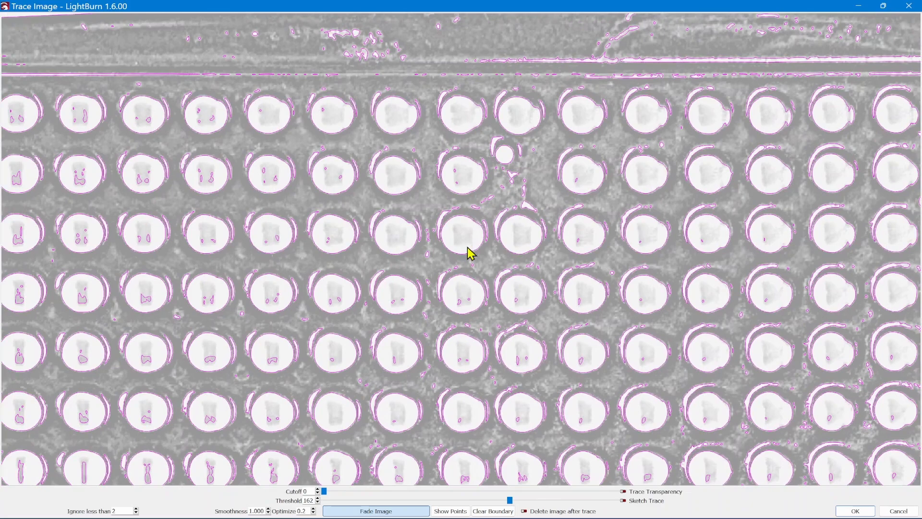
pyautogui.moveTo(467, 247); pyautogui.dragTo(560, 249)
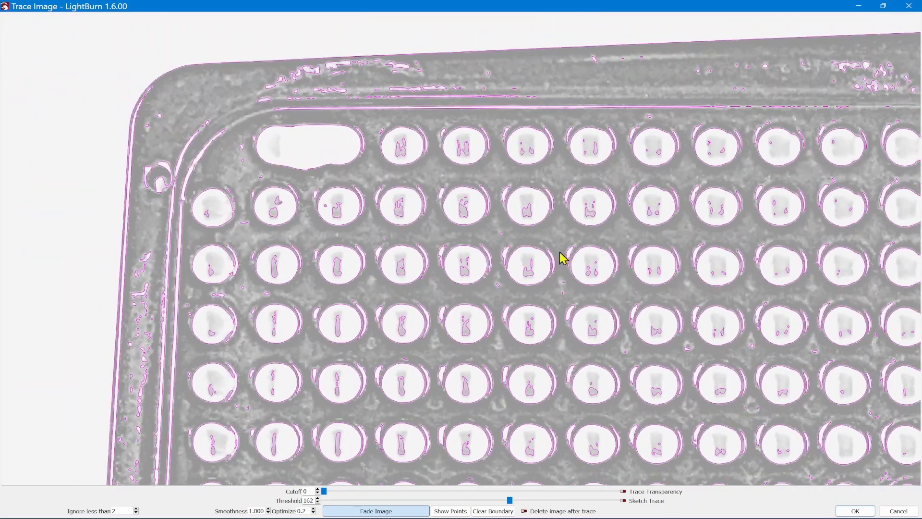
pyautogui.moveTo(490, 375); pyautogui.dragTo(491, 260)
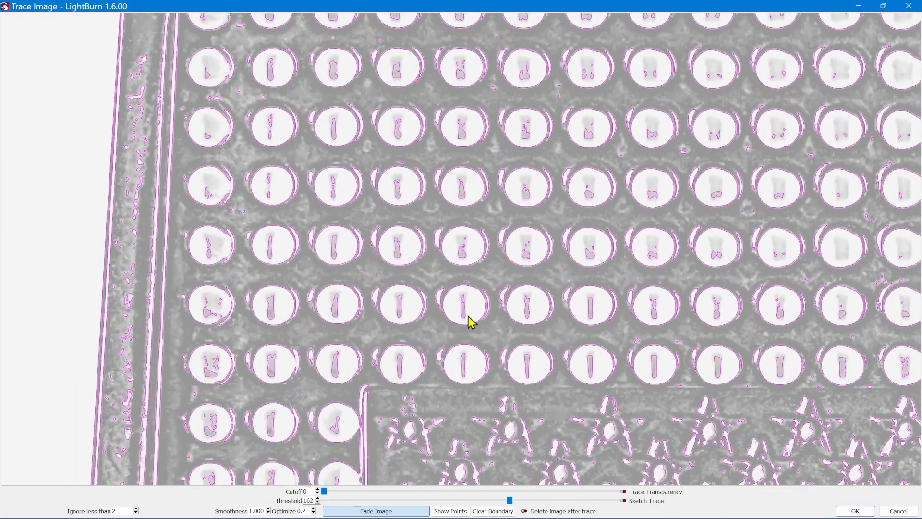
pyautogui.moveTo(436, 380); pyautogui.dragTo(452, 186)
pyautogui.moveTo(407, 406); pyautogui.dragTo(410, 257)
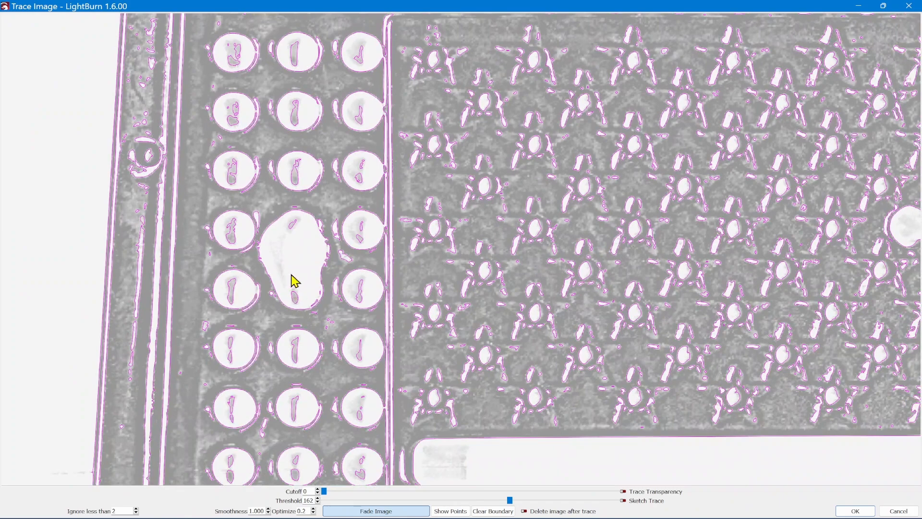
pyautogui.moveTo(389, 377); pyautogui.dragTo(345, 242)
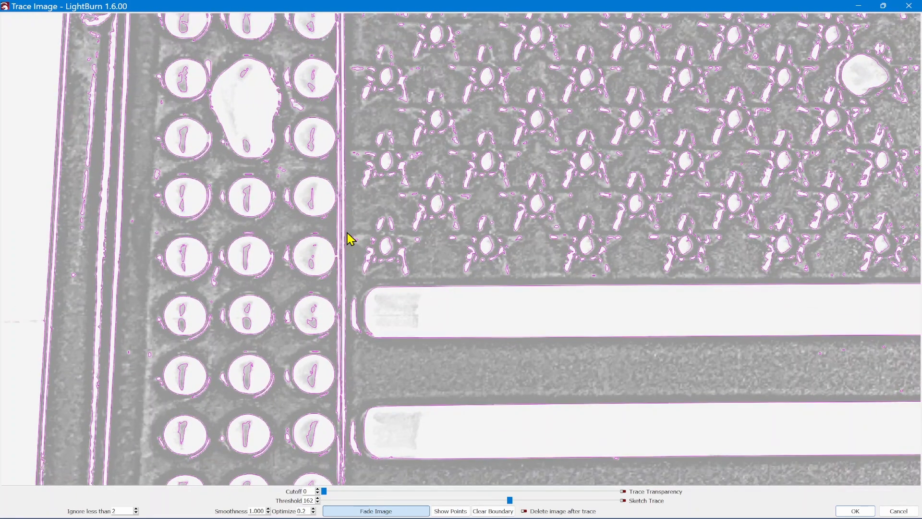
pyautogui.scroll(-8, 350, 239)
pyautogui.moveTo(446, 237); pyautogui.dragTo(366, 242)
pyautogui.moveTo(432, 261); pyautogui.dragTo(431, 248)
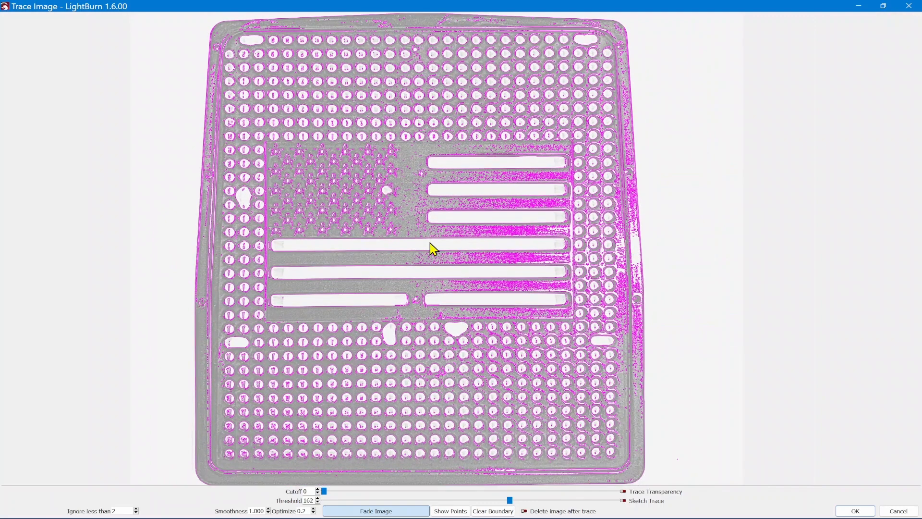
# - Apply the trace and separate the vector outlines from the source image, parking the image beyond the right edge of the work area
pyautogui.click(860, 510)
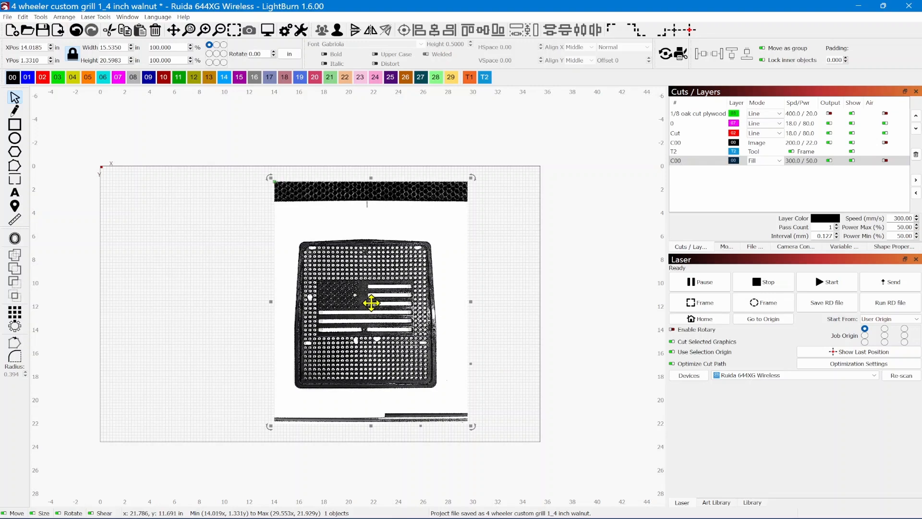
pyautogui.moveTo(371, 300)
pyautogui.mouseDown()
pyautogui.moveTo(430, 312)
pyautogui.moveTo(270, 294)
pyautogui.moveTo(175, 304)
pyautogui.mouseUp()
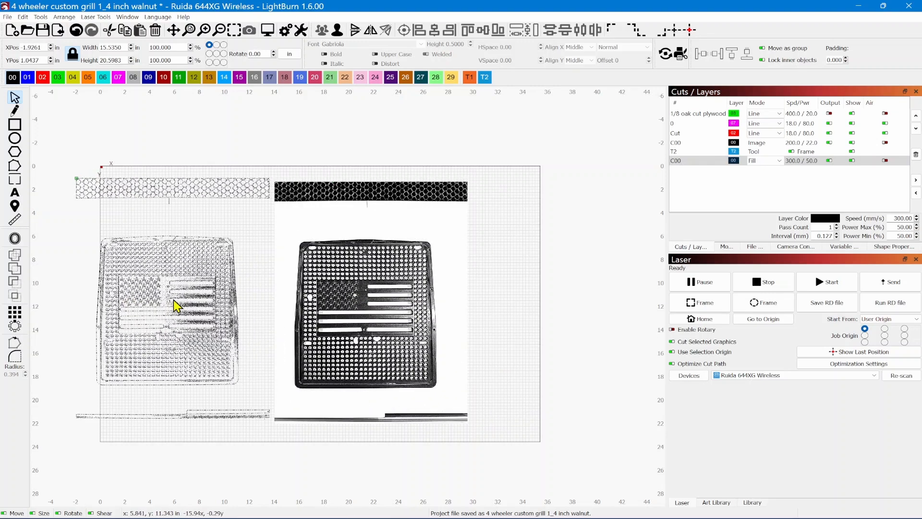
pyautogui.click(373, 305)
pyautogui.moveTo(372, 300); pyautogui.dragTo(658, 236)
pyautogui.moveTo(395, 289); pyautogui.dragTo(492, 303)
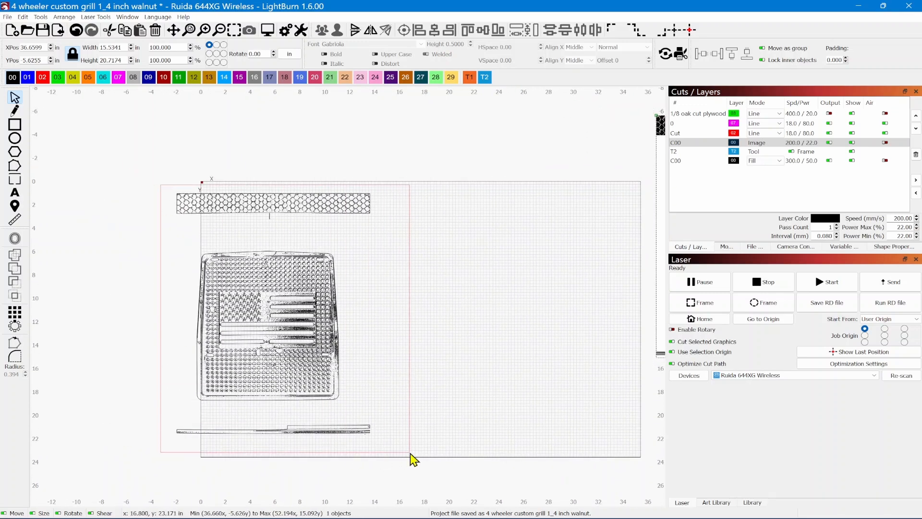
# - Move the traced outlines to about X 9.5, Y 1.4 inches inside the work area and ungroup them
pyautogui.click(277, 319)
pyautogui.moveTo(277, 320); pyautogui.dragTo(418, 323)
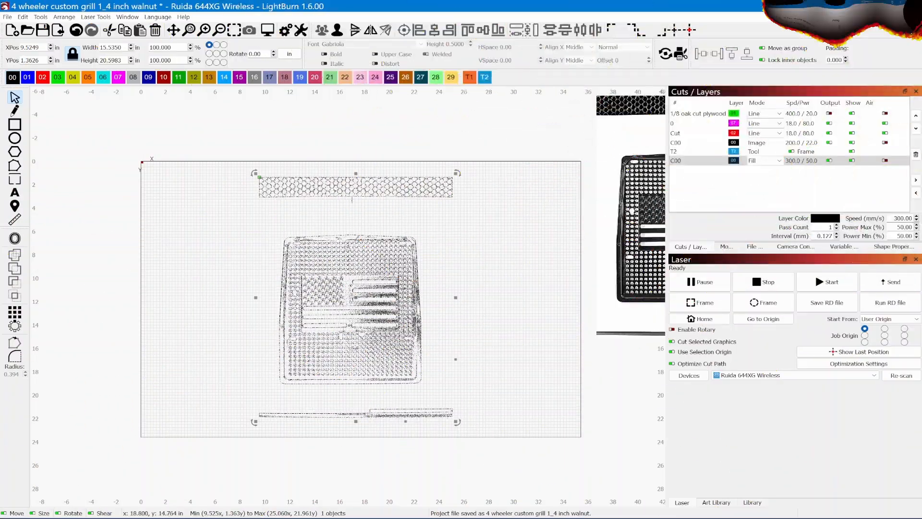
pyautogui.scroll(2, 286, 238)
pyautogui.moveTo(301, 228); pyautogui.dragTo(224, 255)
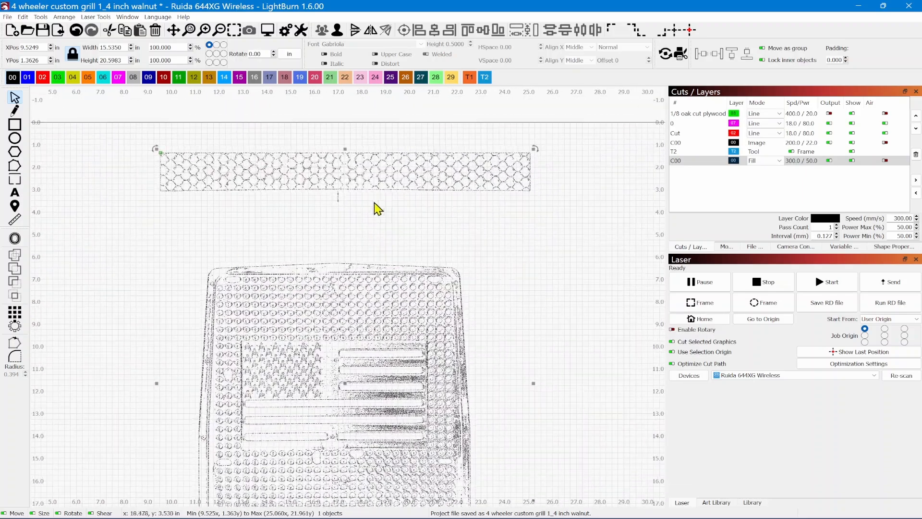
pyautogui.click(336, 36)
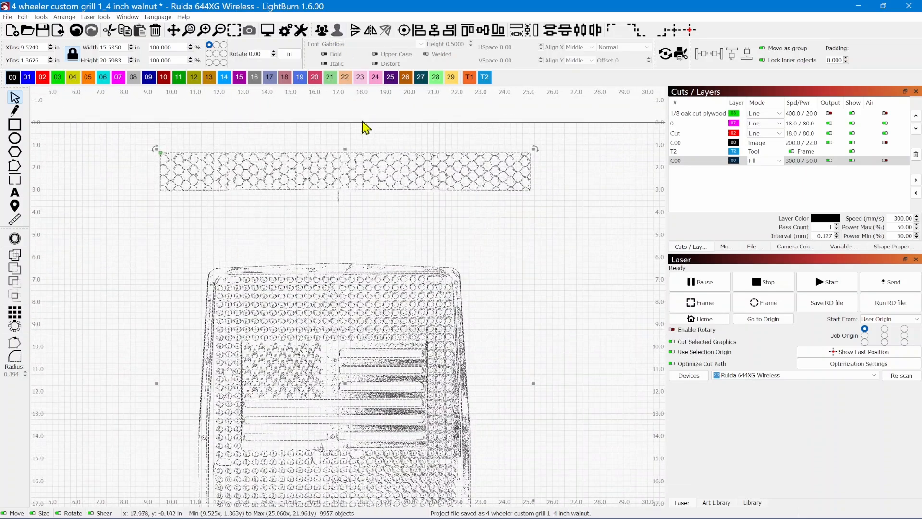
# - Delete the traced honeycomb strip above the grill and the traced line strip below it
pyautogui.click(361, 224)
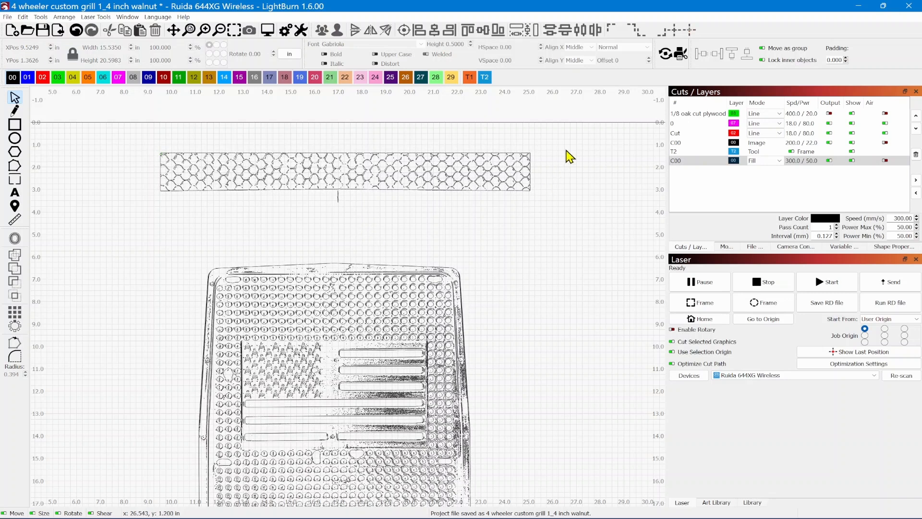
pyautogui.moveTo(574, 154); pyautogui.dragTo(97, 246)
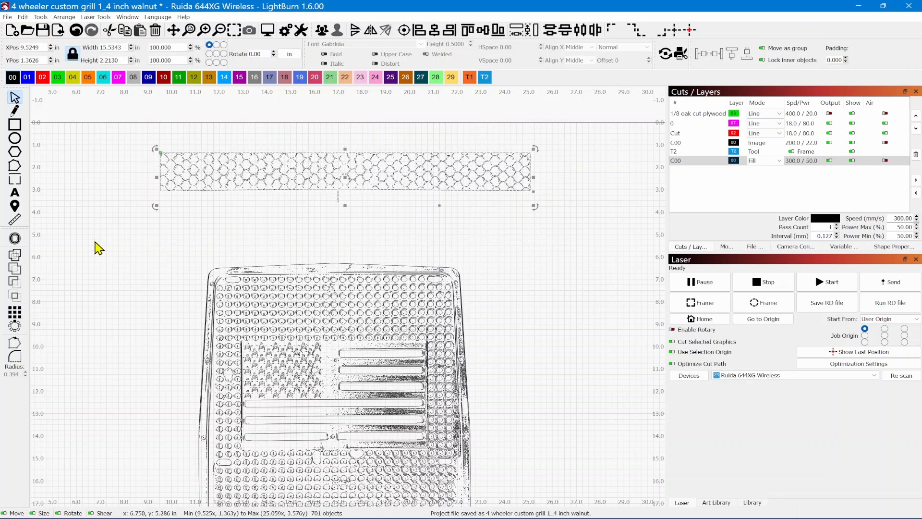
pyautogui.press('Delete')
pyautogui.moveTo(237, 300); pyautogui.dragTo(253, 146)
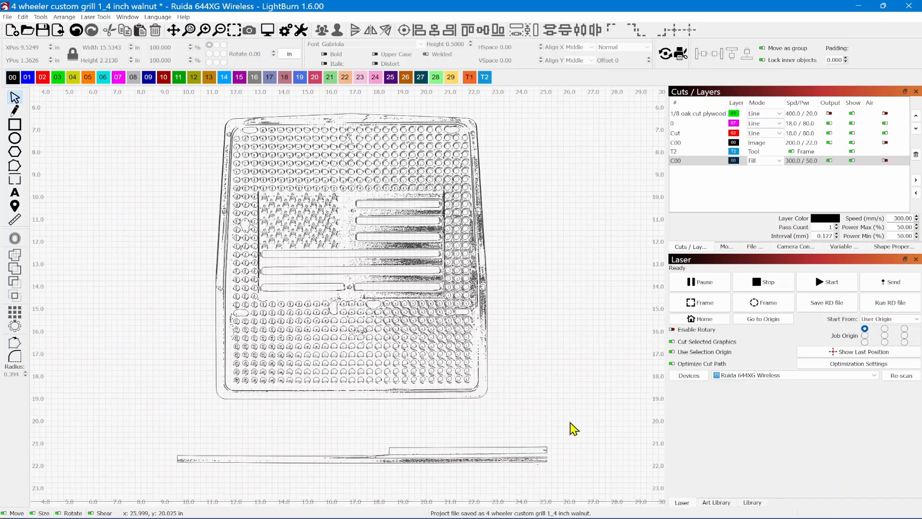
pyautogui.moveTo(602, 435); pyautogui.dragTo(119, 494)
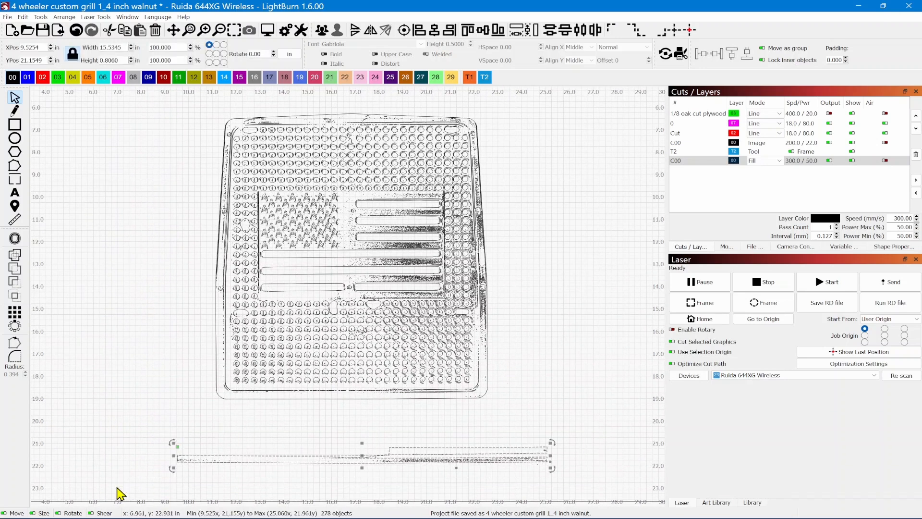
pyautogui.press('Delete')
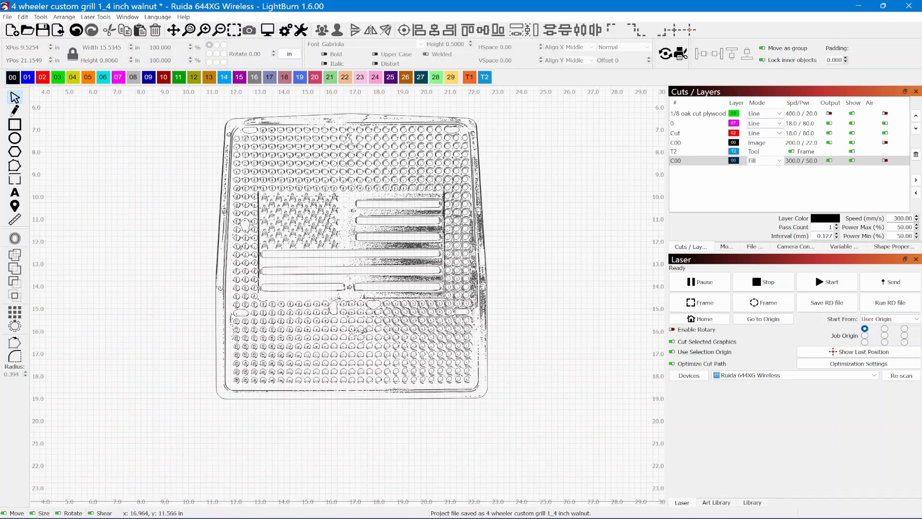
# - Pick out the mounting holes along the grill's left side: the upper slot, the oval at mid-height and the lower slot
pyautogui.scroll(3, 315, 142)
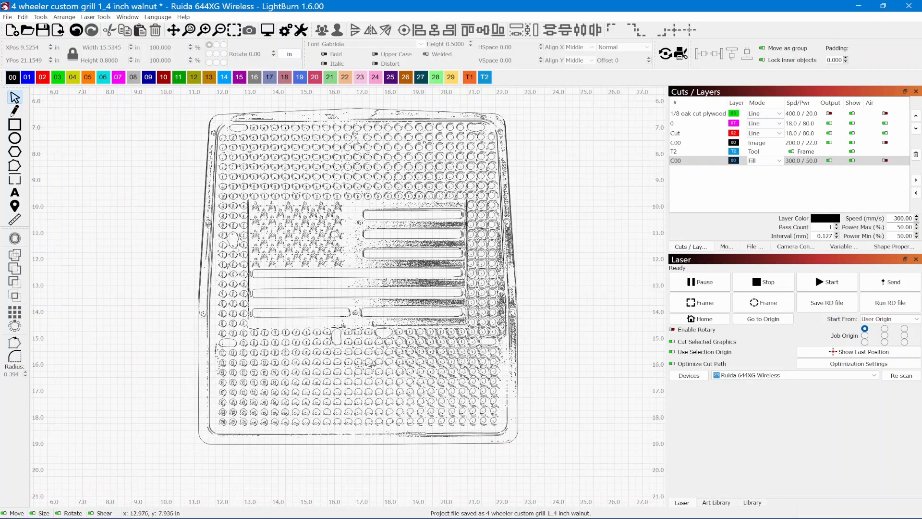
pyautogui.scroll(5, 242, 139)
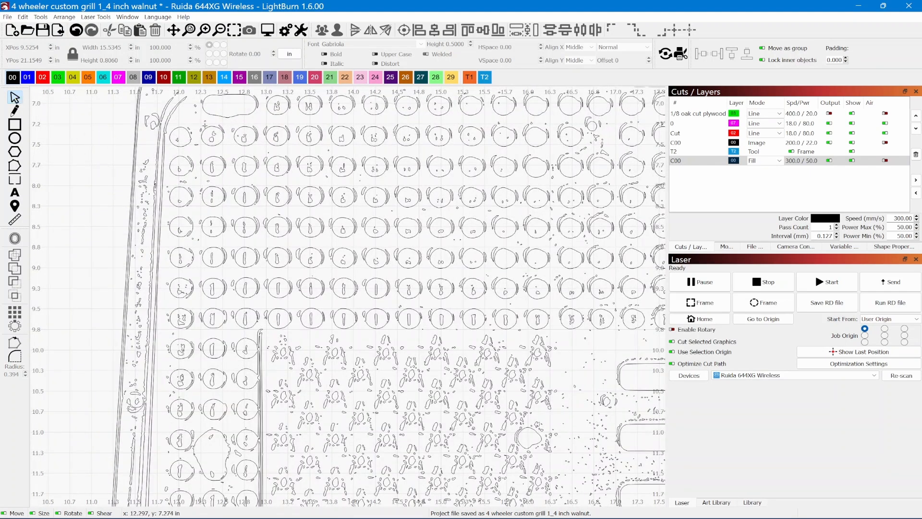
pyautogui.click(217, 116)
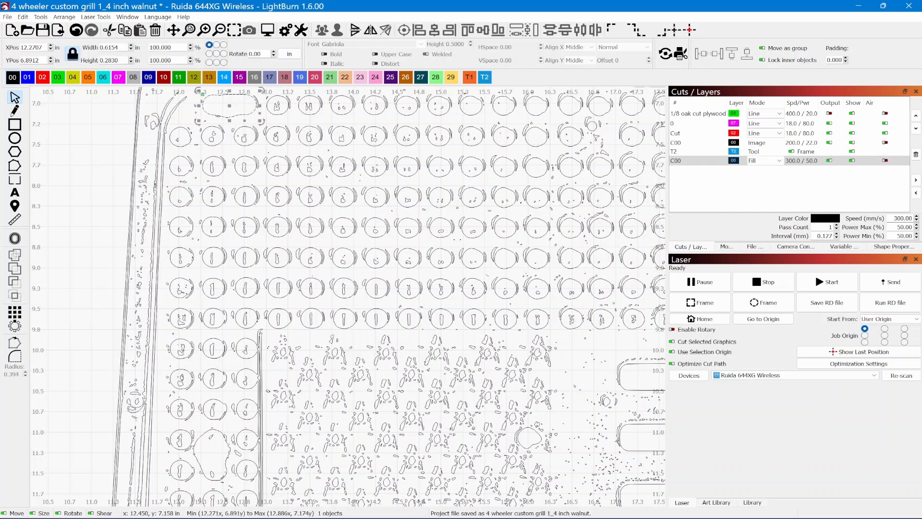
pyautogui.scroll(-5, 218, 335)
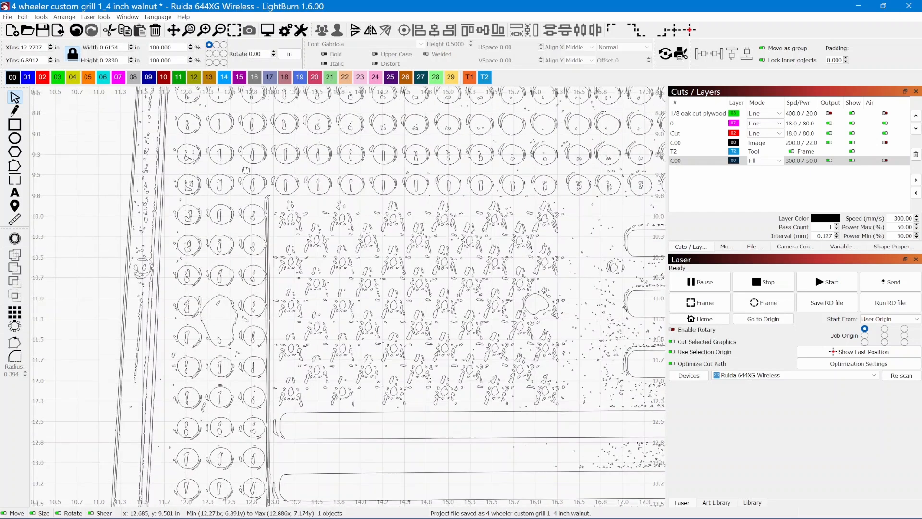
pyautogui.click(203, 322)
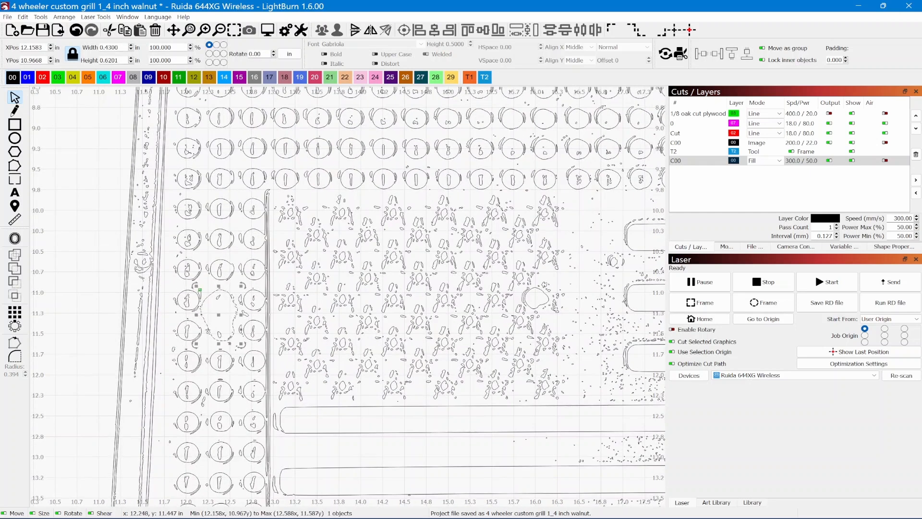
pyautogui.scroll(-6, 231, 344)
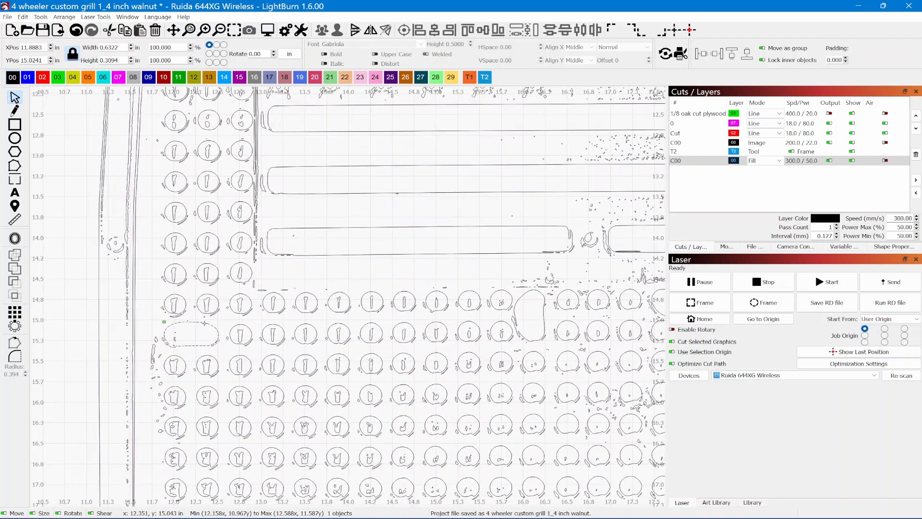
pyautogui.click(204, 323)
# - Pick out the tall oval and the heart-shaped hole below the flag, plus the slot near the grill's lower right edge
pyautogui.hscroll(4, 389, 365)
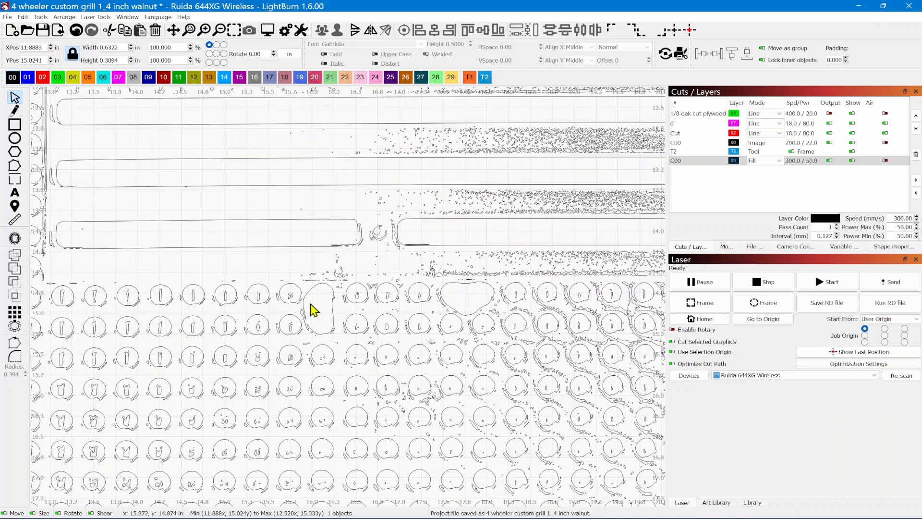
pyautogui.click(309, 289)
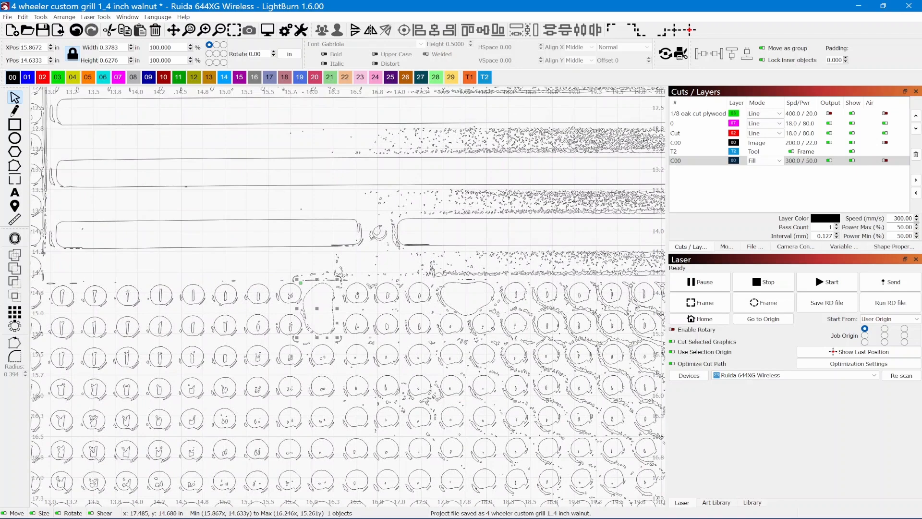
pyautogui.click(442, 287)
pyautogui.moveTo(586, 324); pyautogui.dragTo(197, 328)
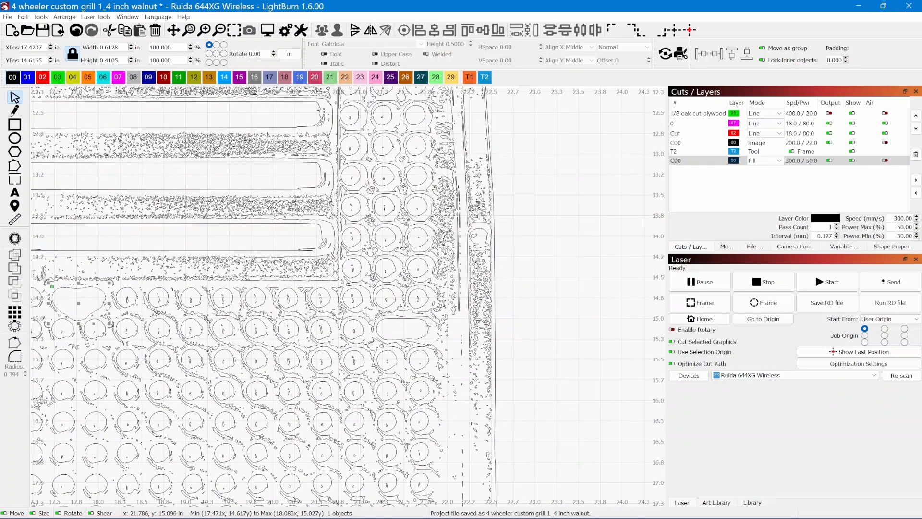
pyautogui.click(422, 325)
# - Pick out the mounting slot in the grill's upper right corner
pyautogui.scroll(3, 408, 286)
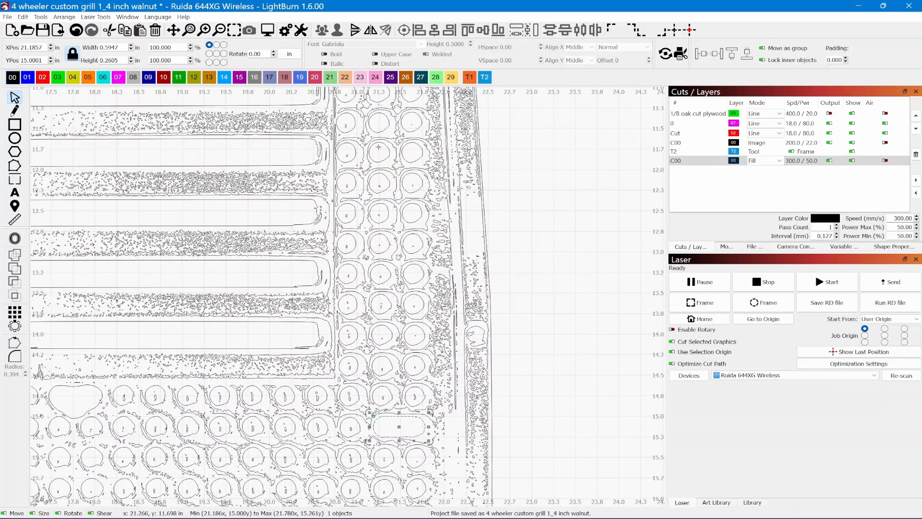
pyautogui.moveTo(381, 154); pyautogui.dragTo(420, 268)
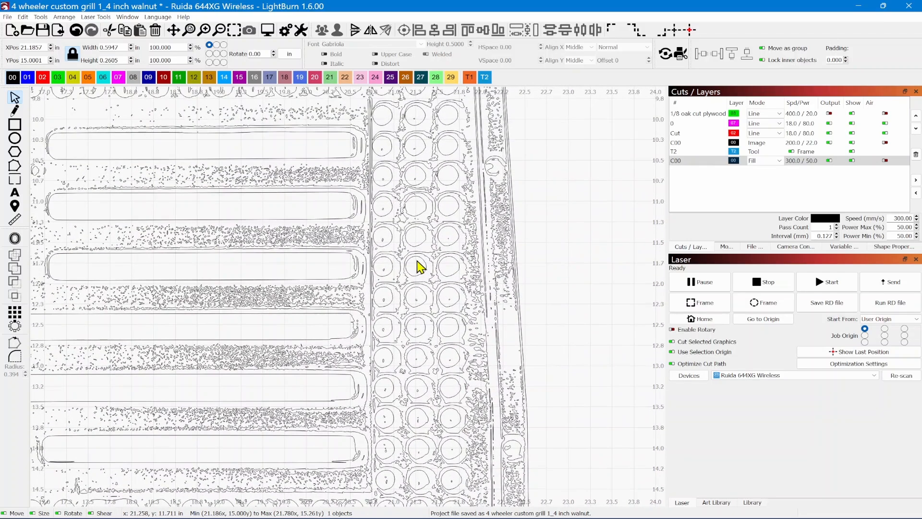
pyautogui.scroll(7, 417, 266)
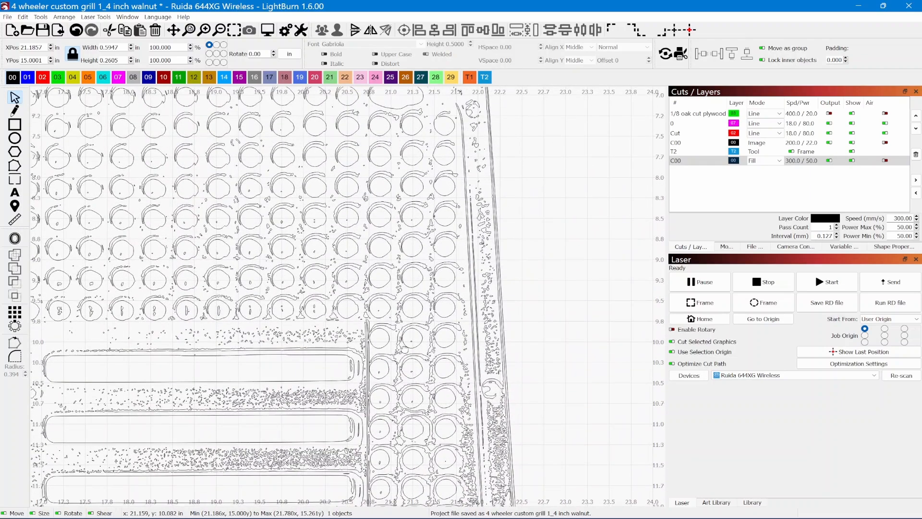
pyautogui.scroll(1, 417, 266)
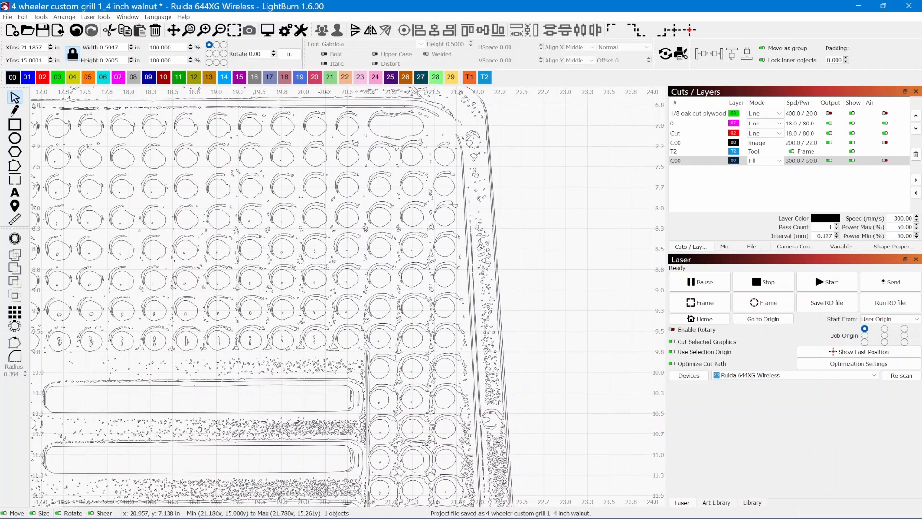
pyautogui.click(387, 140)
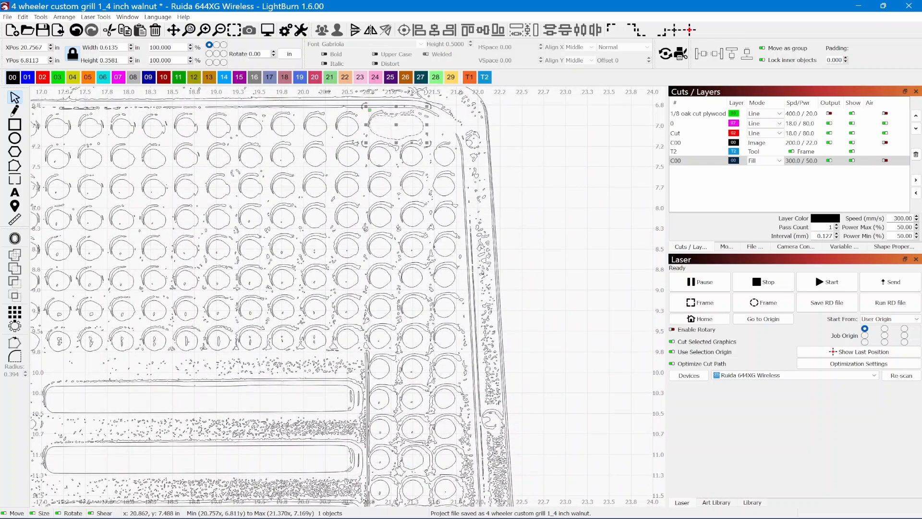
# - Select the grill's outer outline together with the upper right slot and the round mounting hole beside the stripes
pyautogui.scroll(-5, 379, 163)
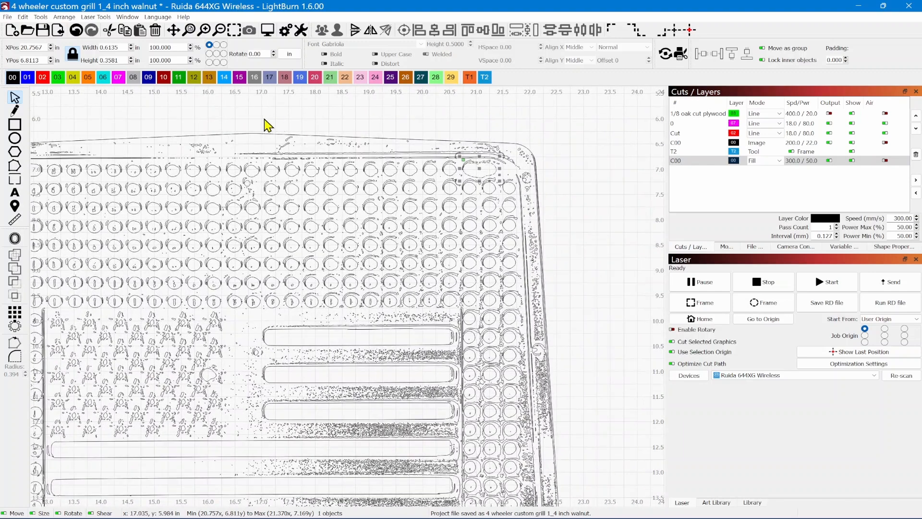
pyautogui.scroll(2, 267, 126)
pyautogui.click(265, 137)
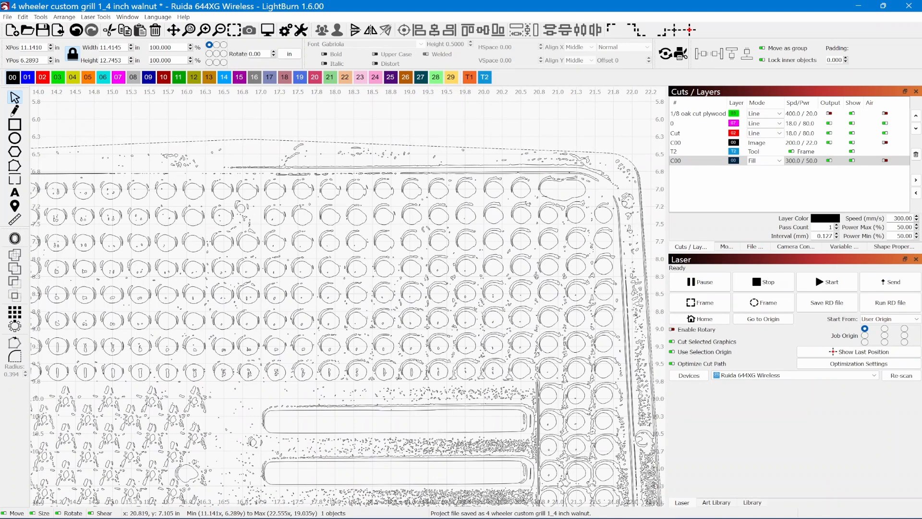
pyautogui.keyDown('shift'); pyautogui.click(544, 196); pyautogui.keyUp('shift')
pyautogui.scroll(1, 590, 466)
pyautogui.moveTo(590, 467); pyautogui.dragTo(584, 344)
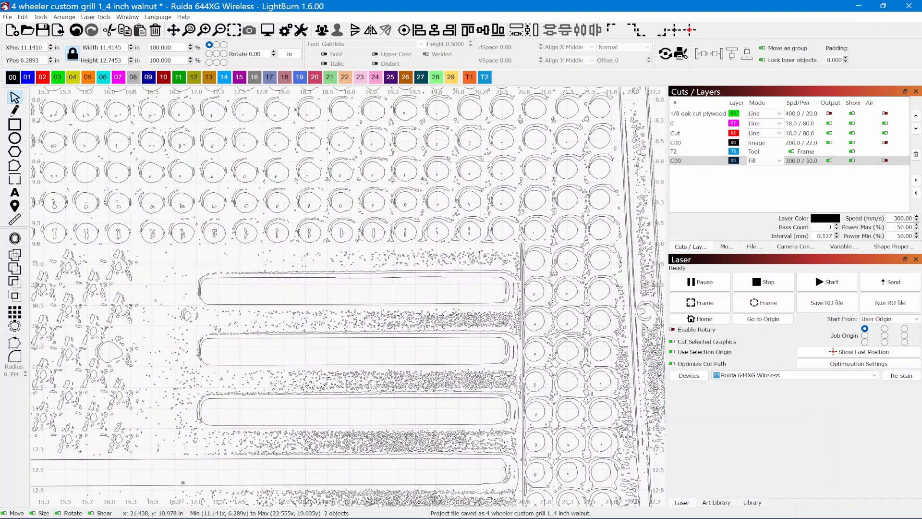
pyautogui.keyDown('shift'); pyautogui.click(584, 346); pyautogui.keyUp('shift')
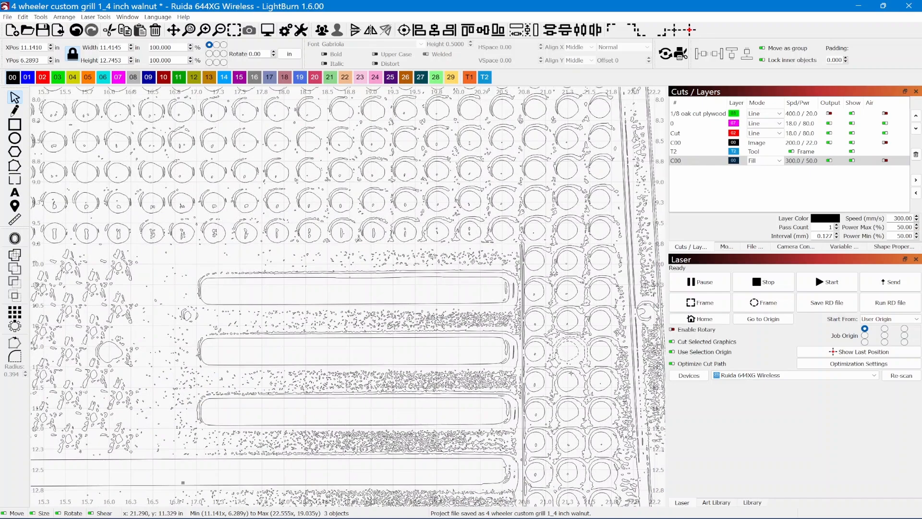
# - Add the lower right slot, the two holes below the flag and the three left-side mounting holes to the selection
pyautogui.moveTo(571, 374)
pyautogui.mouseDown()
pyautogui.moveTo(551, 137)
pyautogui.moveTo(573, 319)
pyautogui.mouseUp()
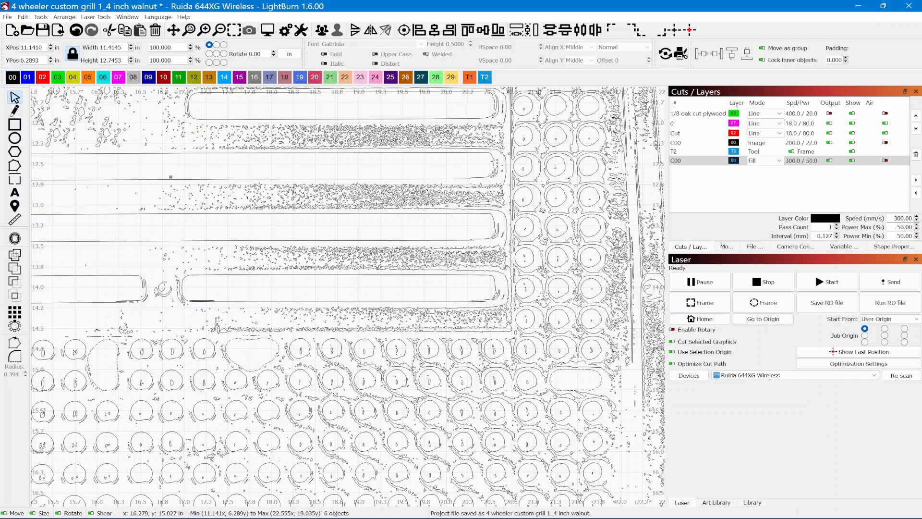
pyautogui.moveTo(120, 370); pyautogui.dragTo(533, 324)
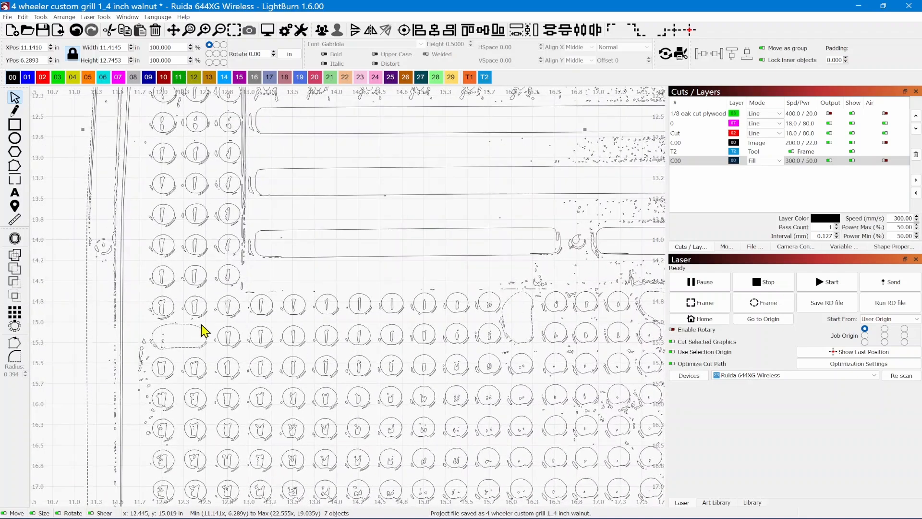
pyautogui.moveTo(213, 302); pyautogui.dragTo(232, 420)
pyautogui.moveTo(232, 360); pyautogui.dragTo(249, 451)
pyautogui.moveTo(223, 291); pyautogui.dragTo(232, 377)
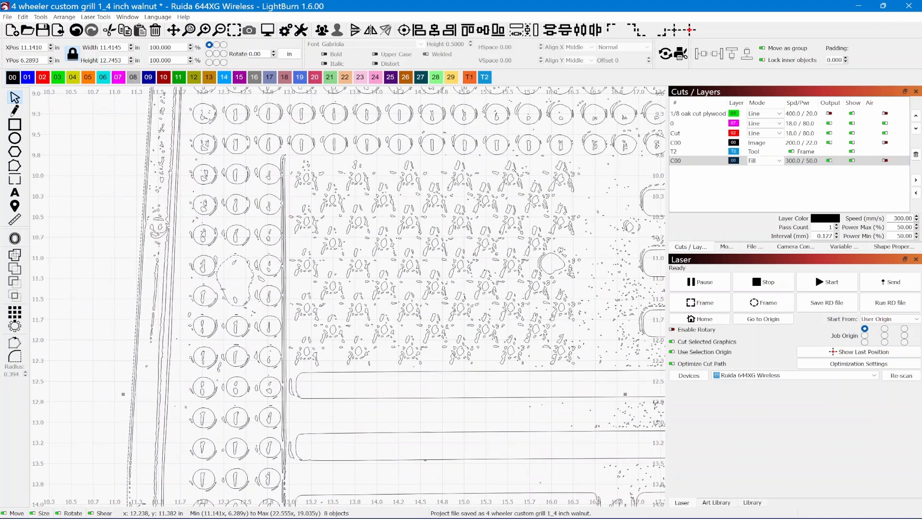
pyautogui.moveTo(253, 161); pyautogui.dragTo(259, 336)
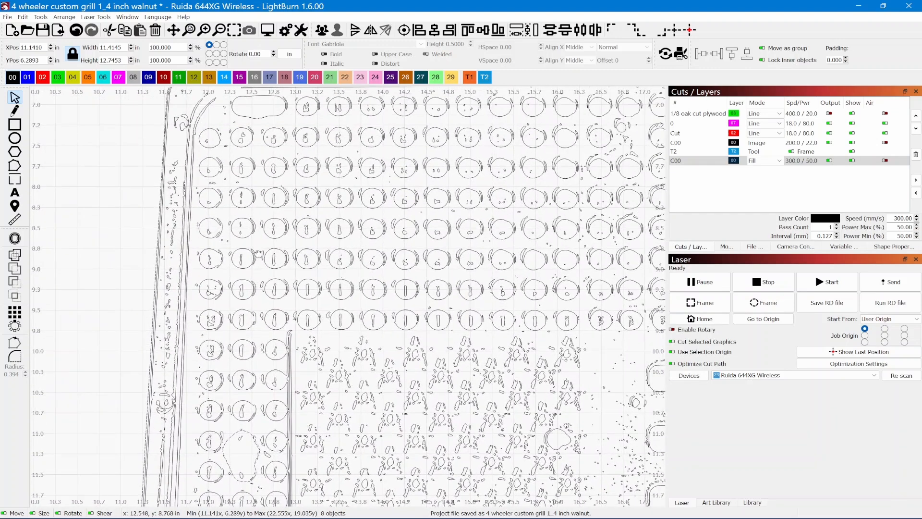
pyautogui.moveTo(259, 253); pyautogui.dragTo(249, 379)
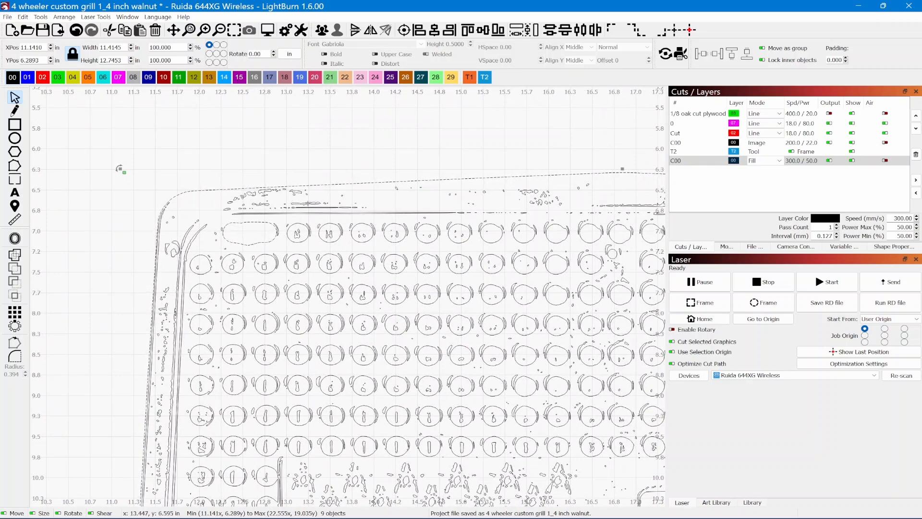
# - Duplicate the selected outline and mounting holes and place the copy right of the traced grill, at about X 23.8, Y 6.1 inches
pyautogui.scroll(-6, 317, 304)
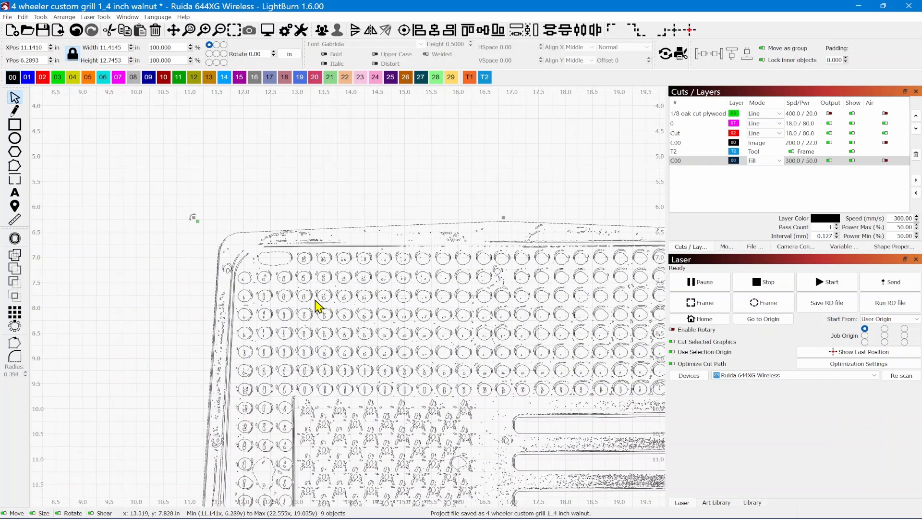
pyautogui.scroll(-1, 372, 330)
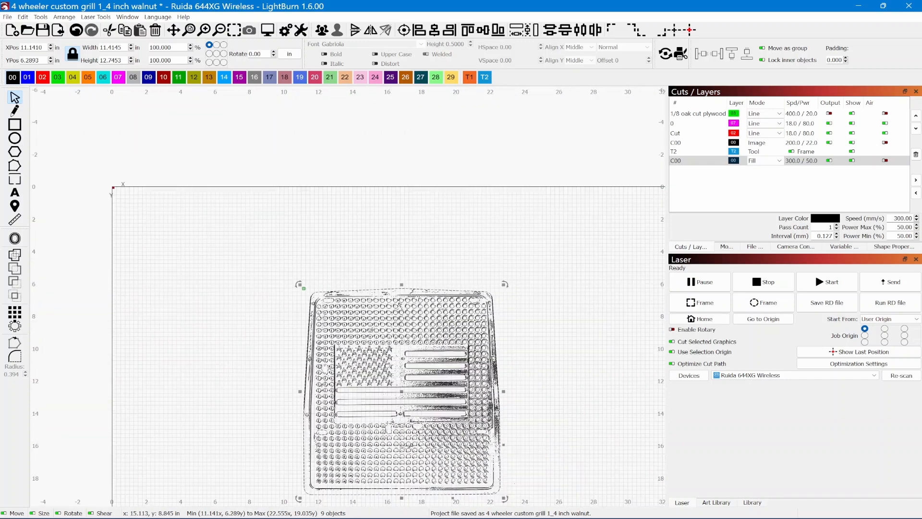
pyautogui.moveTo(434, 365); pyautogui.dragTo(290, 299)
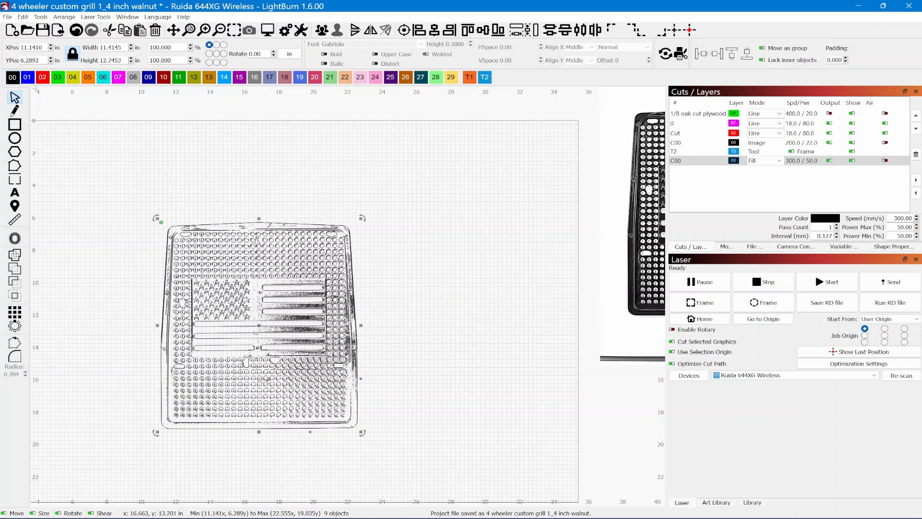
pyautogui.moveTo(259, 327); pyautogui.dragTo(482, 327)
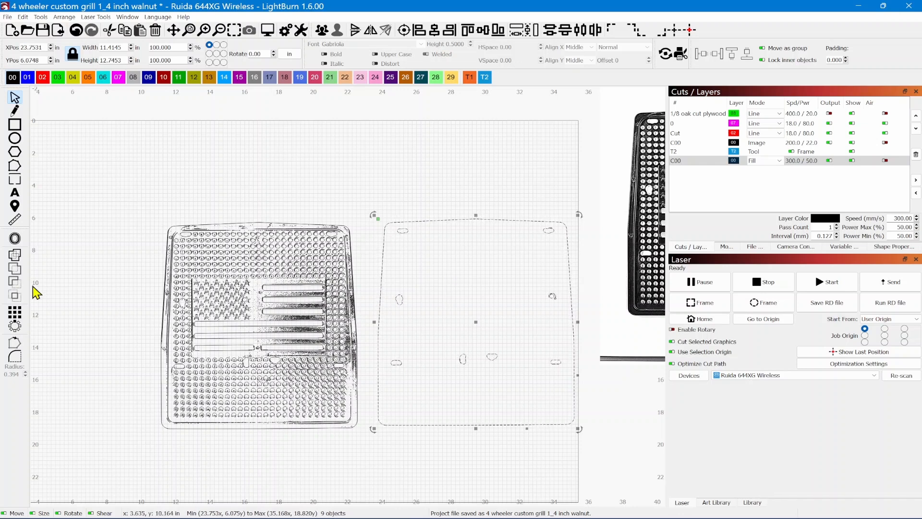
# - Move the full traced grill out of the work area, below the source image, to about X 39.1, Y 17.4 inches
pyautogui.click(90, 265)
pyautogui.moveTo(132, 194); pyautogui.dragTo(369, 463)
pyautogui.scroll(-2, 288, 383)
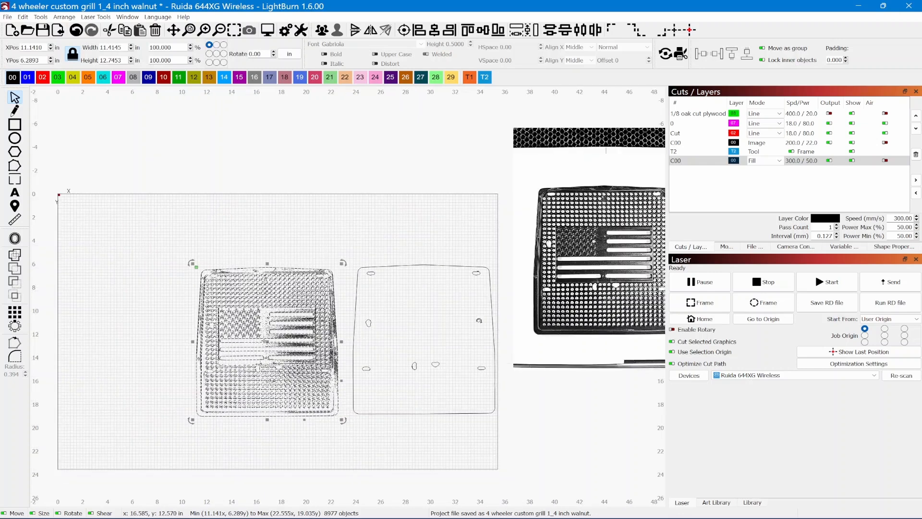
pyautogui.moveTo(269, 346); pyautogui.dragTo(613, 477)
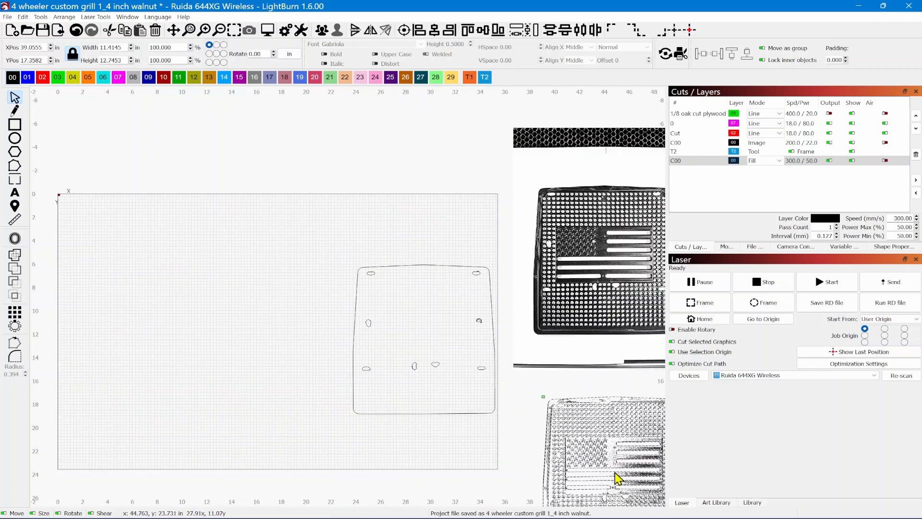
# - Move the copied outline with its mounting holes to about X 9.3, Y 5.9 inches and group the pieces
pyautogui.moveTo(328, 252); pyautogui.dragTo(521, 460)
pyautogui.moveTo(425, 346); pyautogui.dragTo(250, 344)
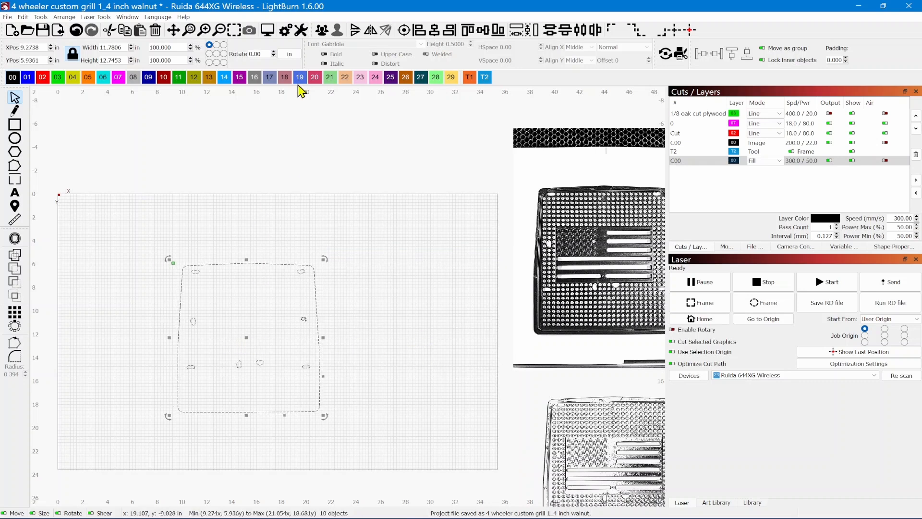
pyautogui.click(322, 30)
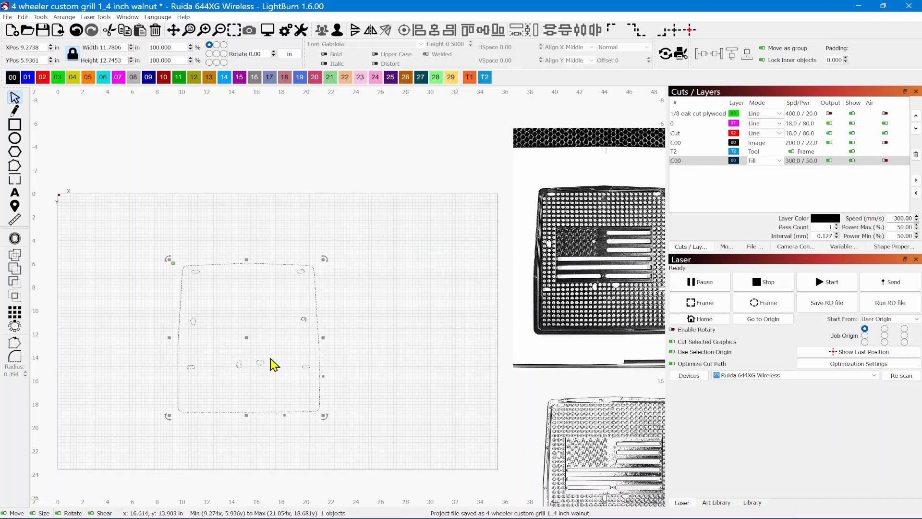
pyautogui.scroll(4, 236, 334)
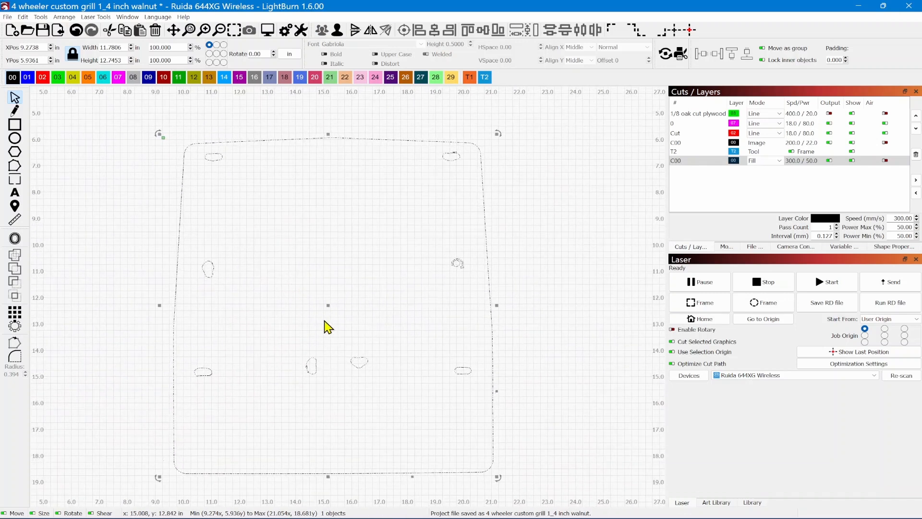
pyautogui.scroll(-2, 332, 332)
pyautogui.click(533, 295)
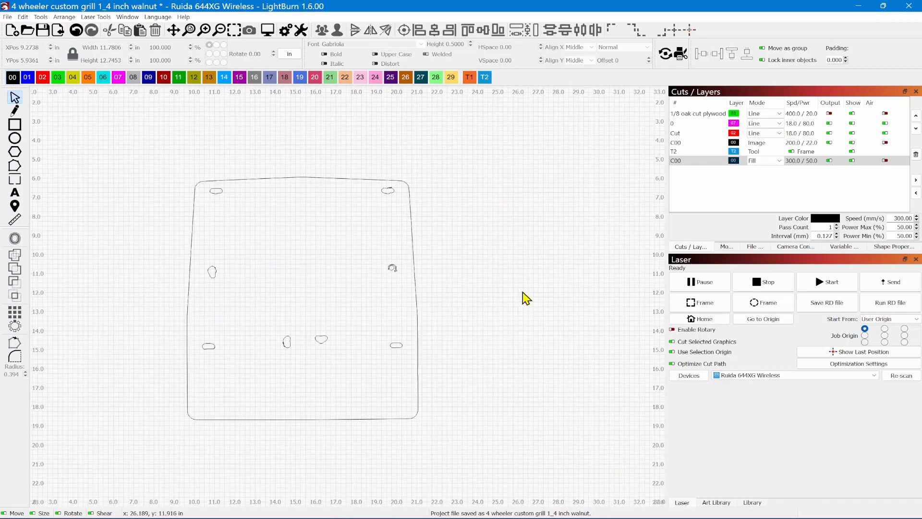
# - Ungroup the outline and mounting holes and select only the malformed middle hole on the right, near X 19.6, Y 10.5 inches
pyautogui.scroll(2, 391, 281)
pyautogui.scroll(9, 391, 282)
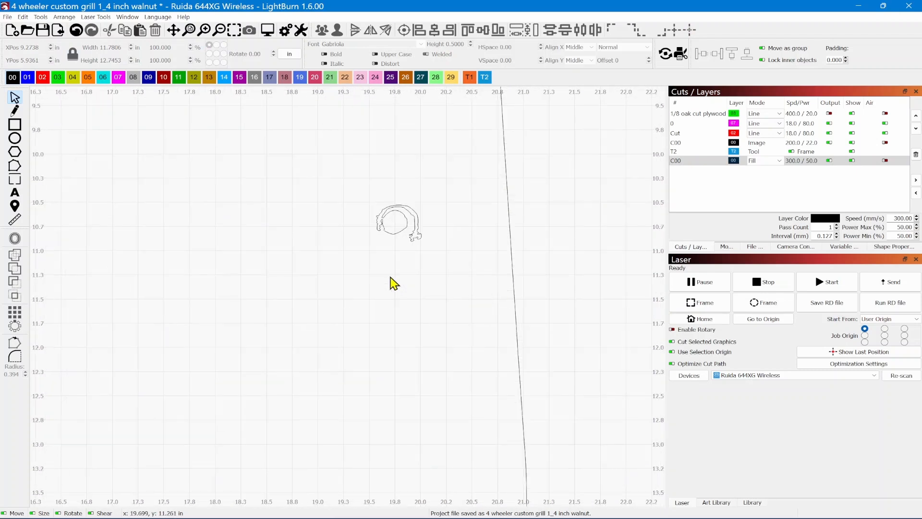
pyautogui.scroll(2, 387, 243)
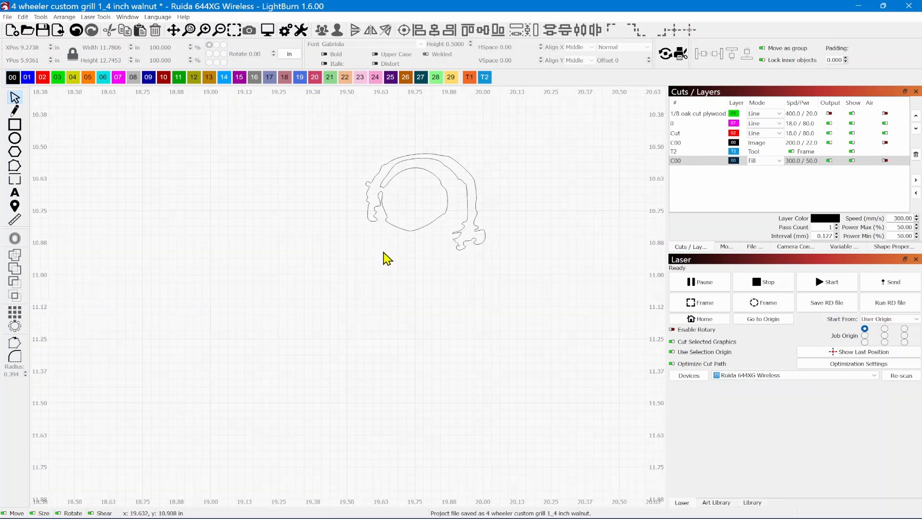
pyautogui.moveTo(383, 257); pyautogui.dragTo(344, 295)
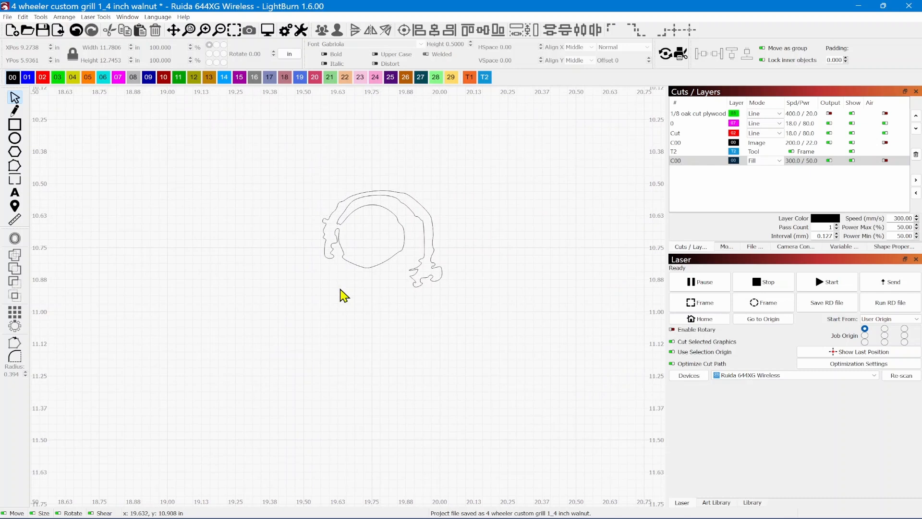
pyautogui.scroll(-4, 343, 295)
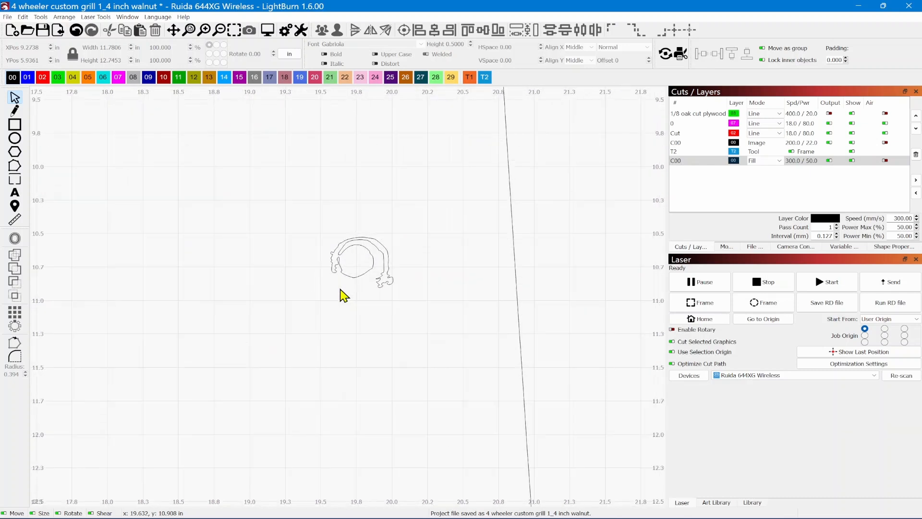
pyautogui.scroll(5, 340, 294)
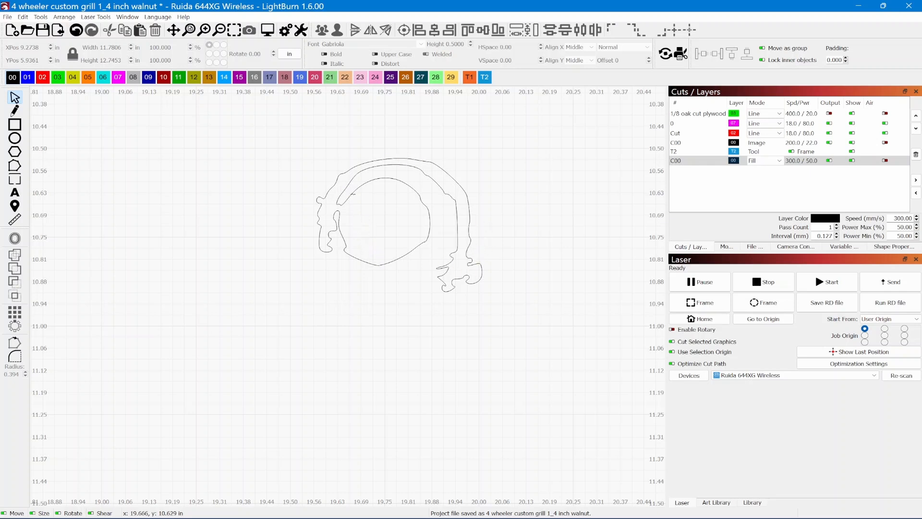
pyautogui.click(352, 193)
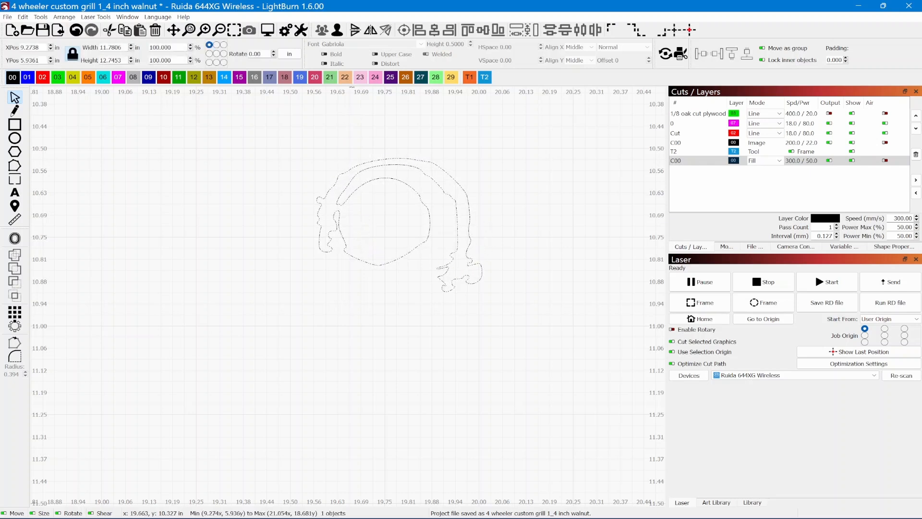
pyautogui.click(335, 32)
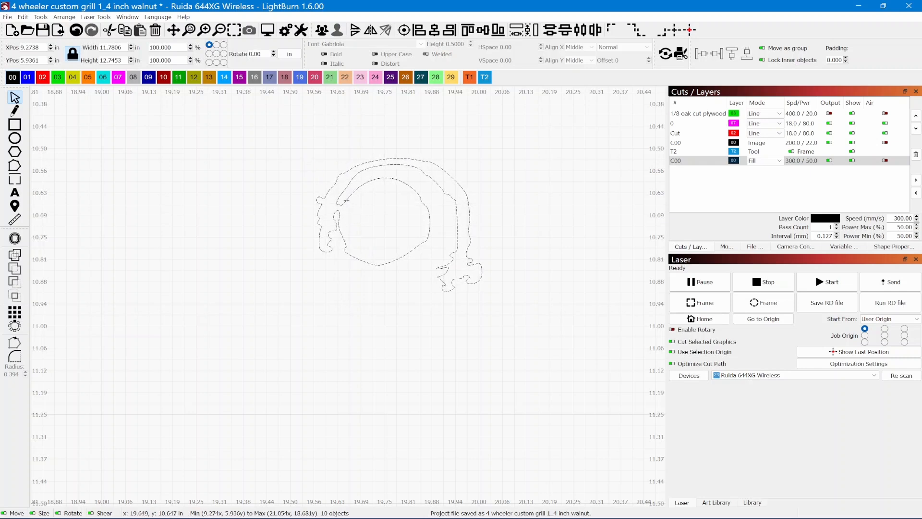
pyautogui.click(345, 269)
pyautogui.click(347, 257)
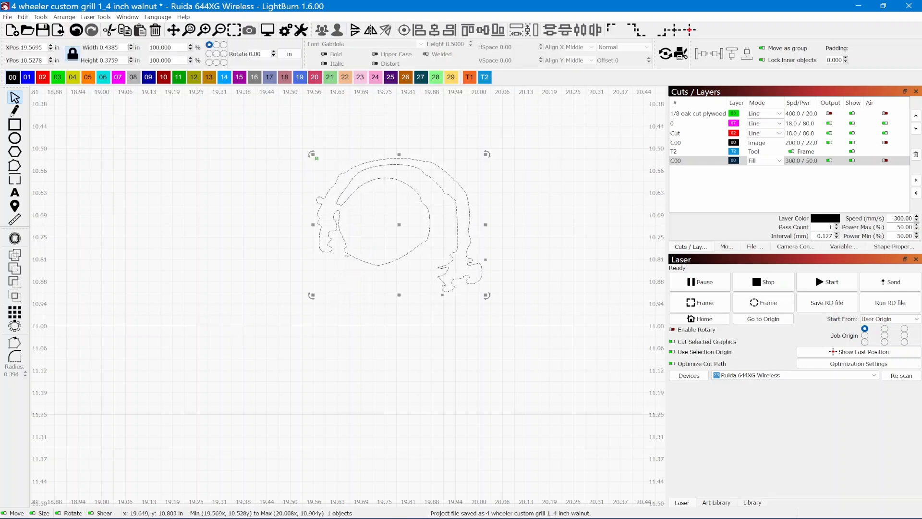
# - Edit the hole's nodes: delete the two segments linking the inner circle to the surrounding ring and join the circle's open ends
pyautogui.click(15, 166)
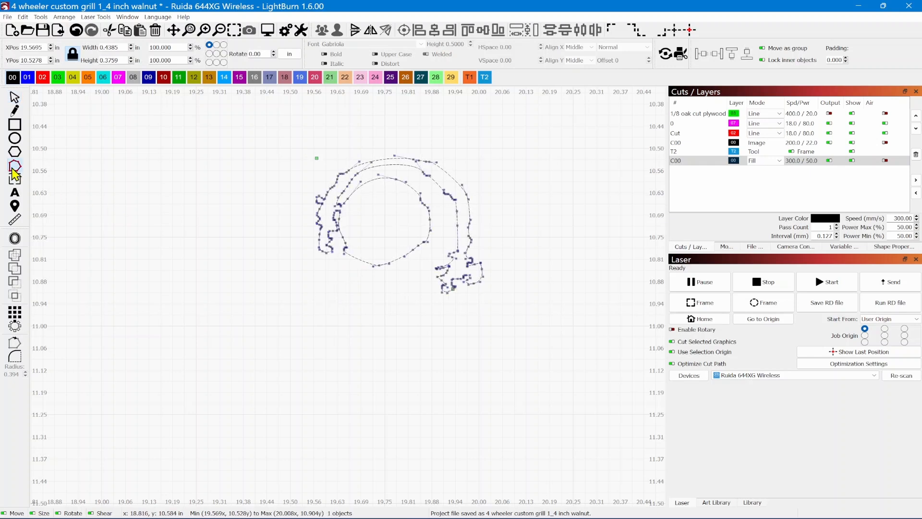
pyautogui.scroll(5, 347, 222)
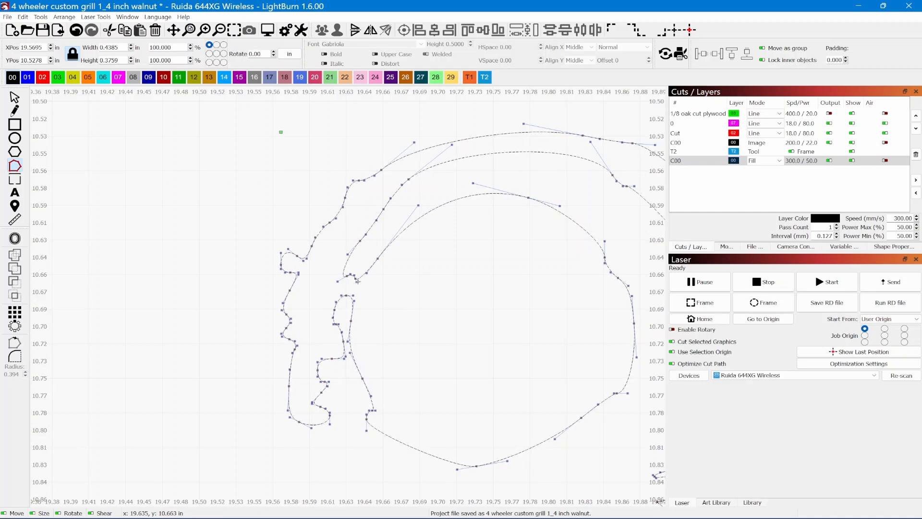
pyautogui.scroll(4, 357, 281)
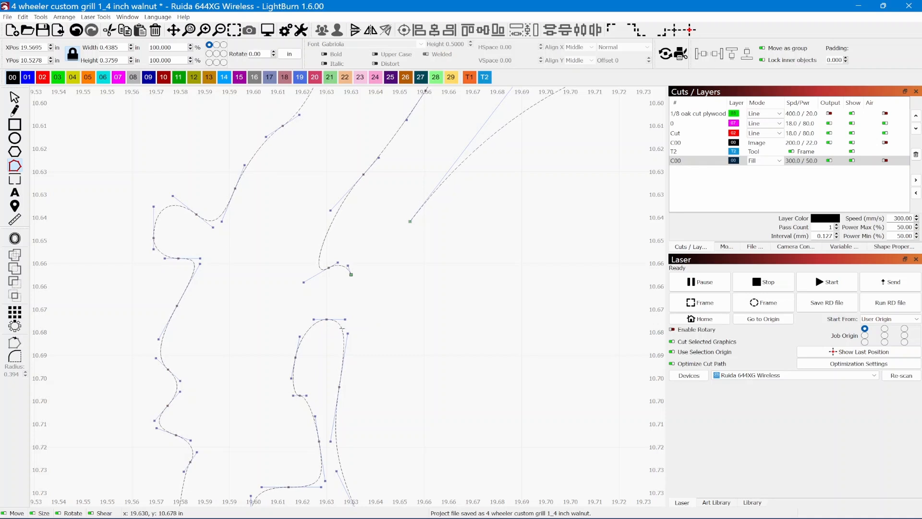
pyautogui.press('d')
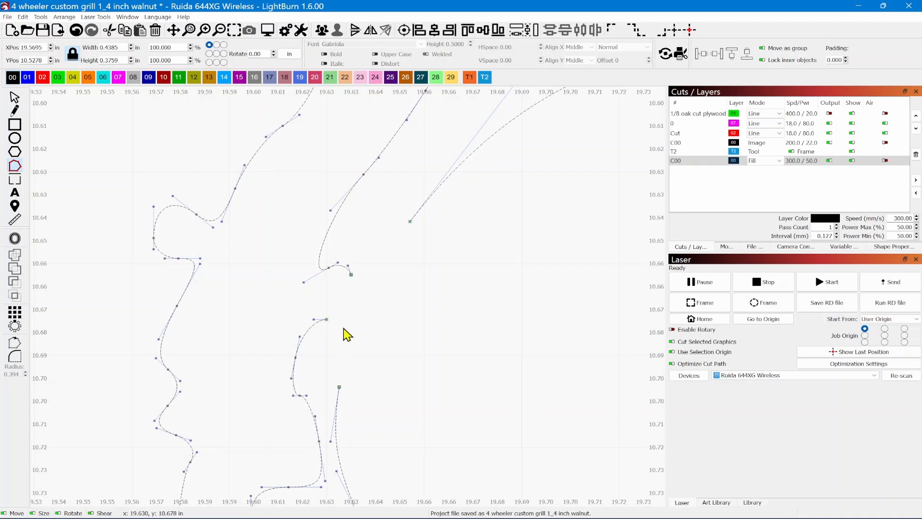
pyautogui.moveTo(410, 221); pyautogui.dragTo(339, 387)
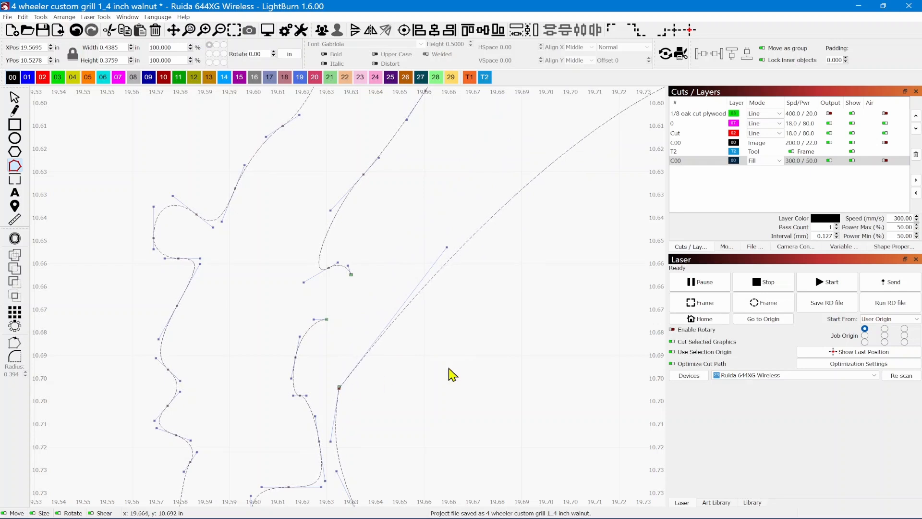
# - Delete the detached irregular ring around the repaired circular hole
pyautogui.scroll(-4, 448, 373)
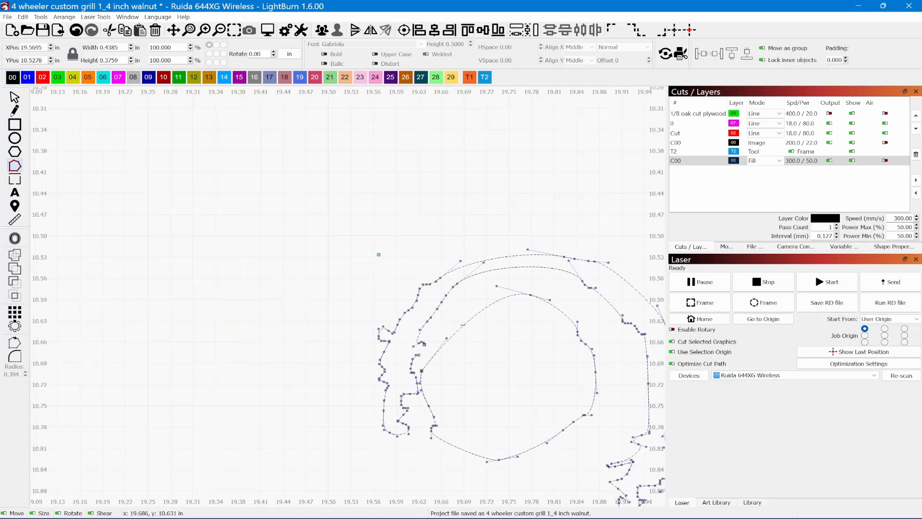
pyautogui.moveTo(462, 324); pyautogui.dragTo(455, 310)
pyautogui.moveTo(492, 336); pyautogui.dragTo(436, 299)
pyautogui.click(16, 98)
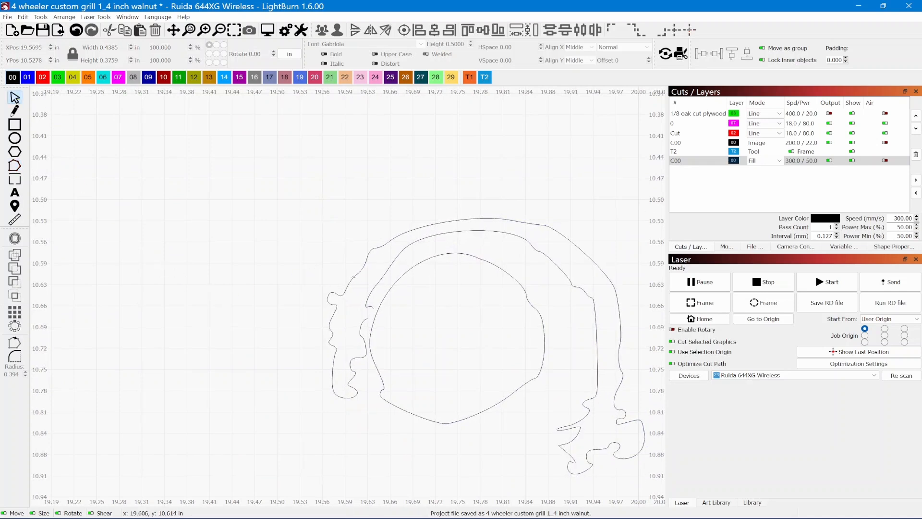
pyautogui.click(353, 278)
pyautogui.press('Delete')
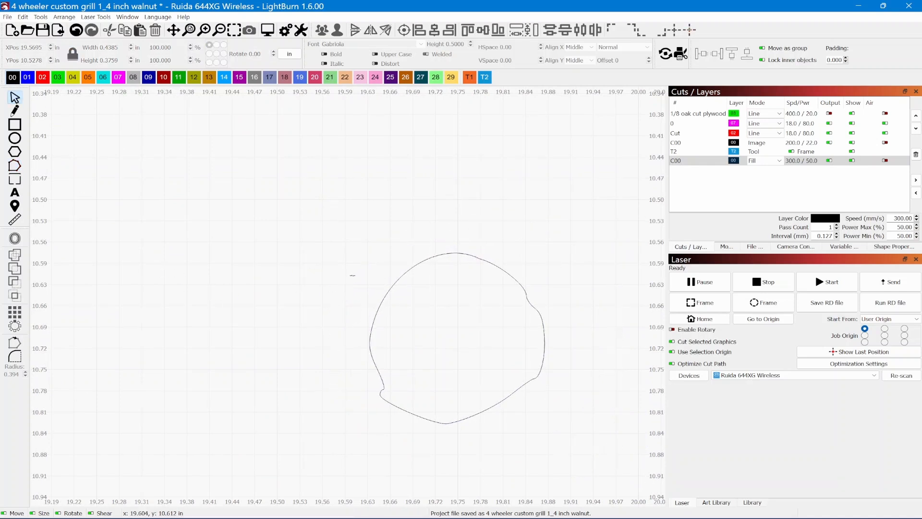
# - Cut the upper right slot's outline at the base of its stray spur by deleting the connecting line segment in node editing
pyautogui.scroll(-2, 372, 321)
pyautogui.scroll(3, 374, 318)
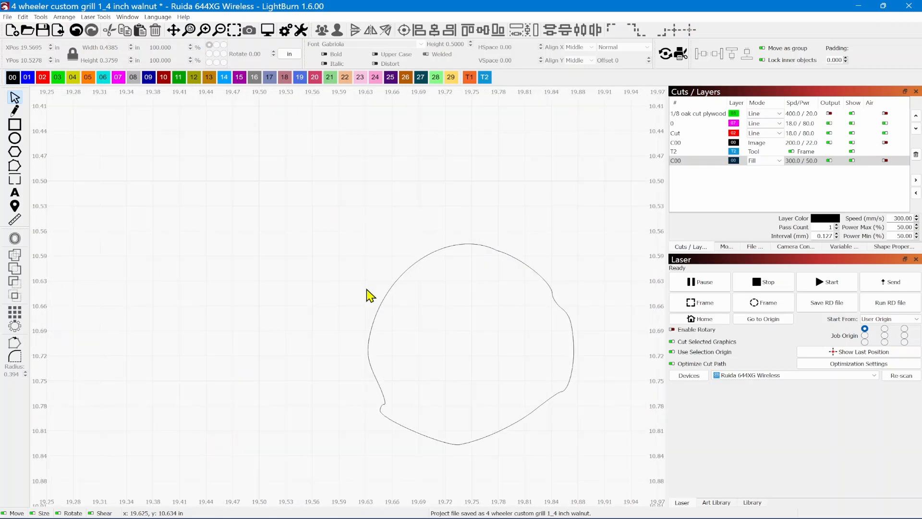
pyautogui.scroll(-8, 367, 294)
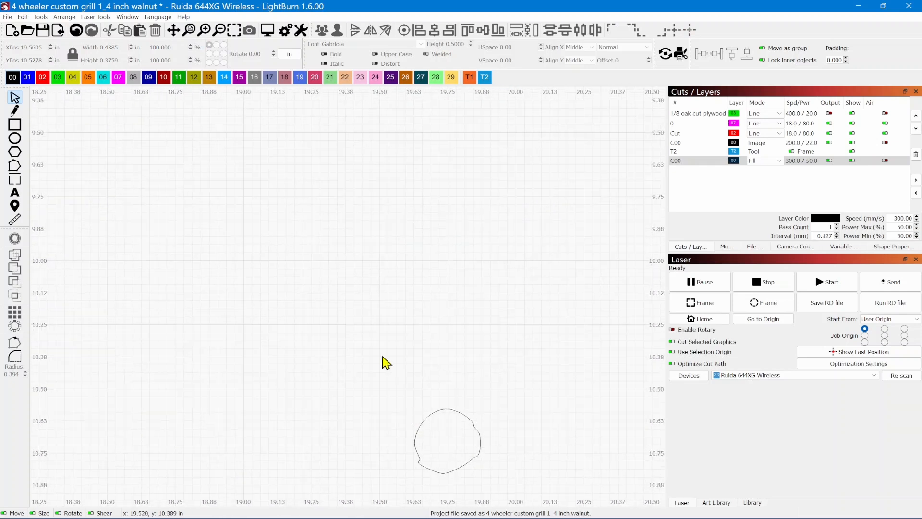
pyautogui.moveTo(369, 302); pyautogui.dragTo(423, 497)
pyautogui.moveTo(354, 282); pyautogui.dragTo(390, 458)
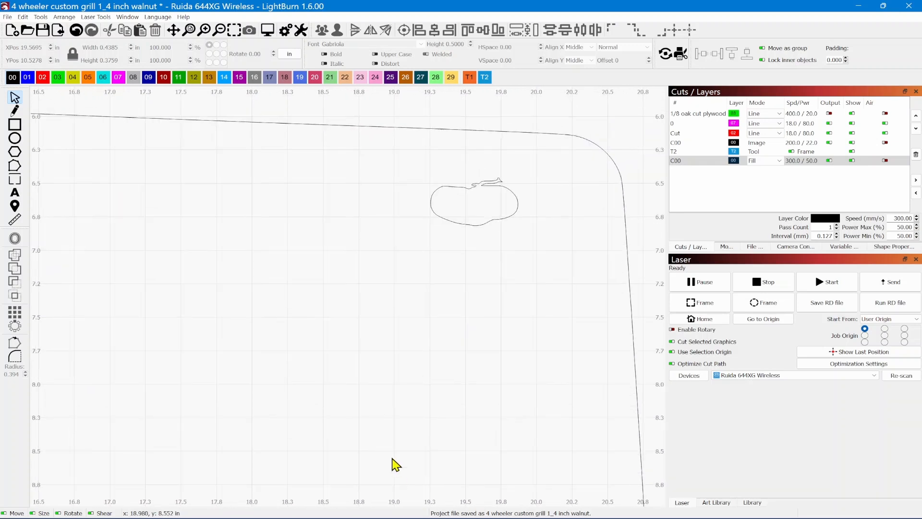
pyautogui.scroll(6, 420, 380)
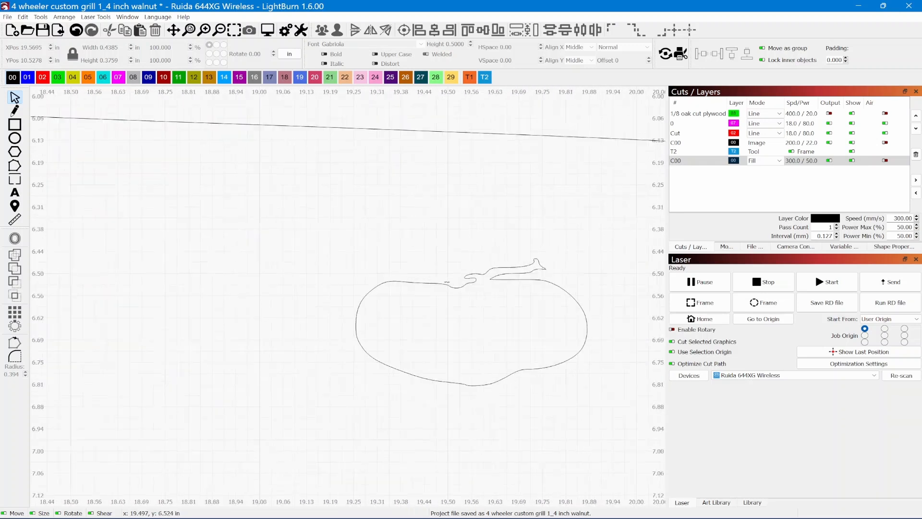
pyautogui.click(442, 285)
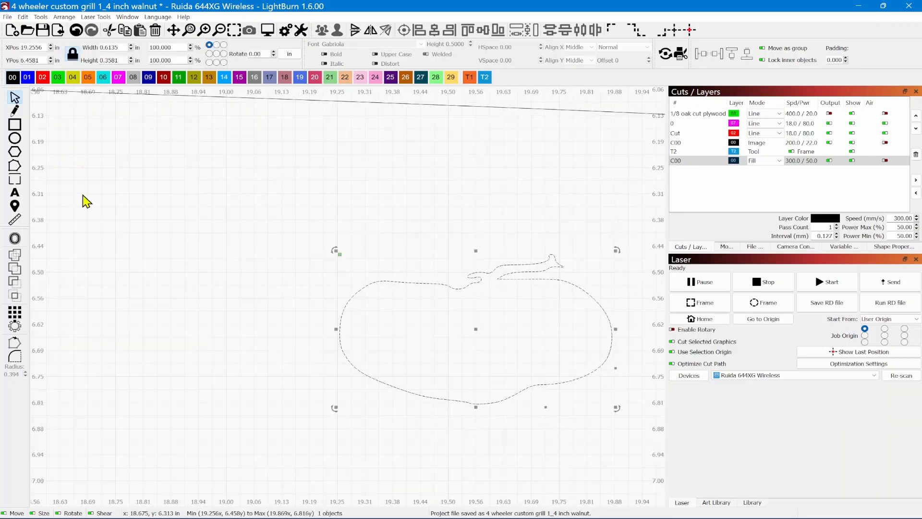
pyautogui.click(14, 166)
pyautogui.scroll(5, 488, 338)
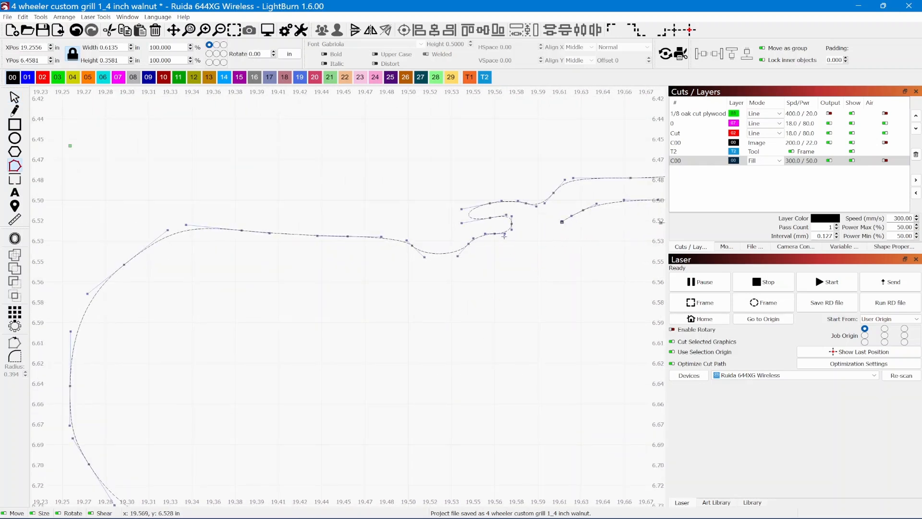
pyautogui.press('d')
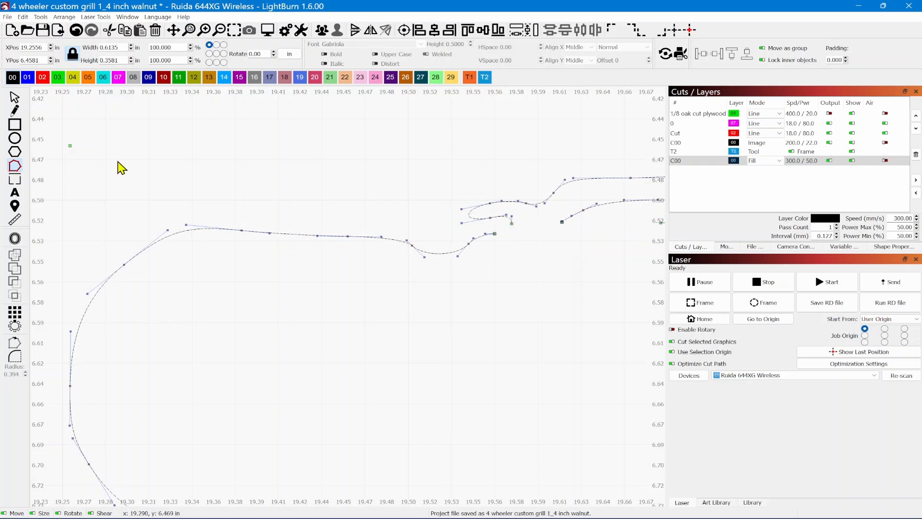
# - Select the detached spur above the upper right slot and delete it
pyautogui.click(15, 97)
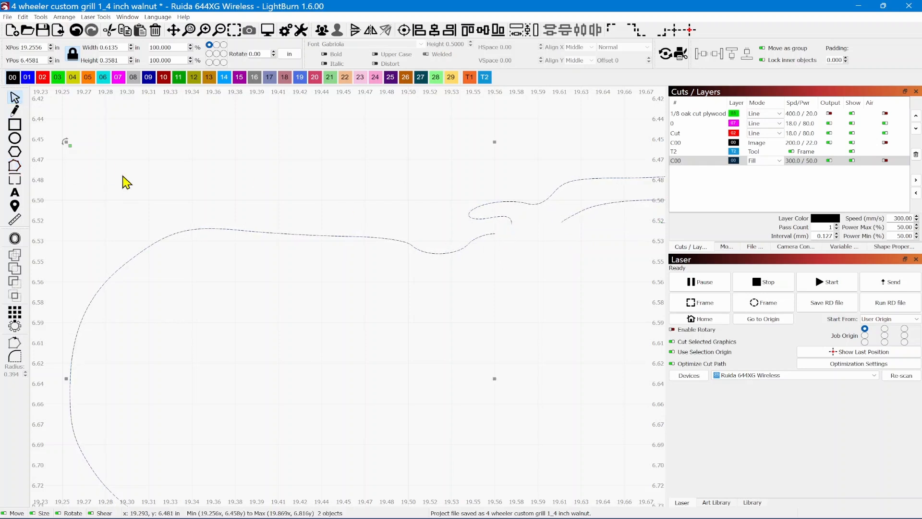
pyautogui.click(503, 272)
pyautogui.click(484, 217)
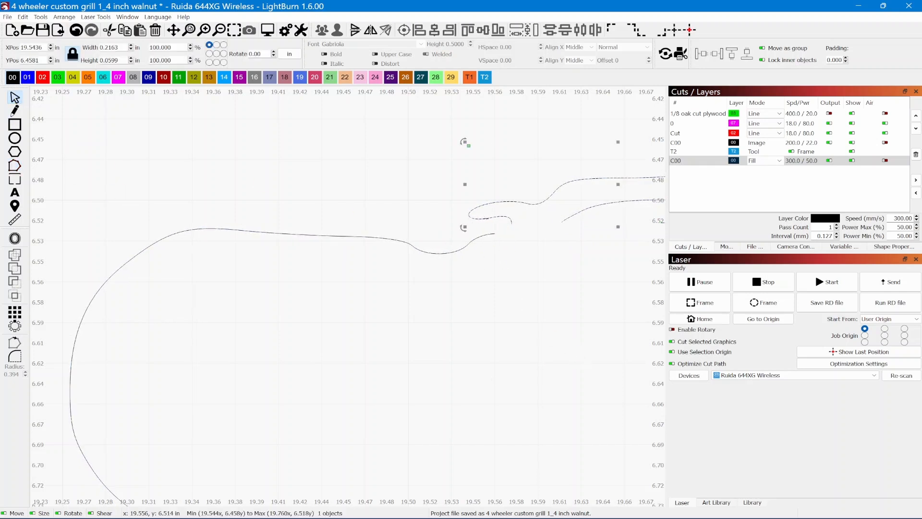
pyautogui.press('Delete')
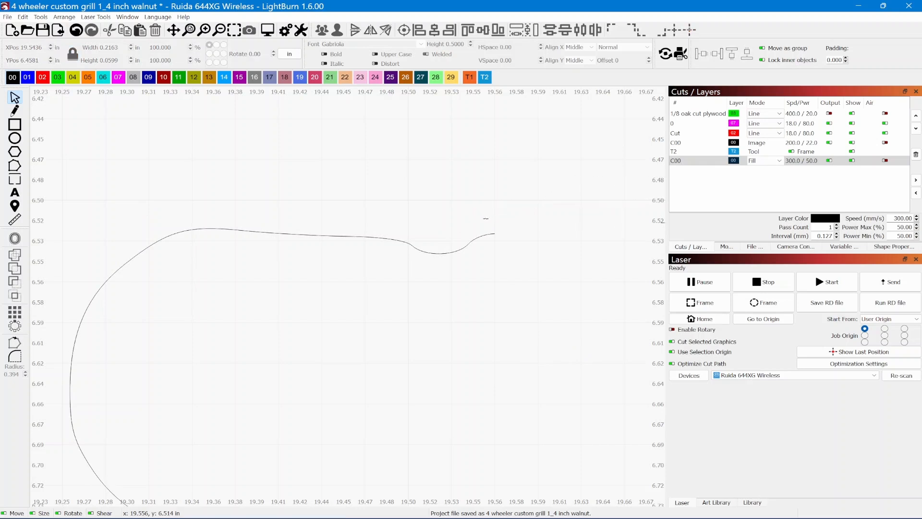
# - Close the gap in the upper right slot's top edge by moving one open end node onto the other
pyautogui.click(15, 166)
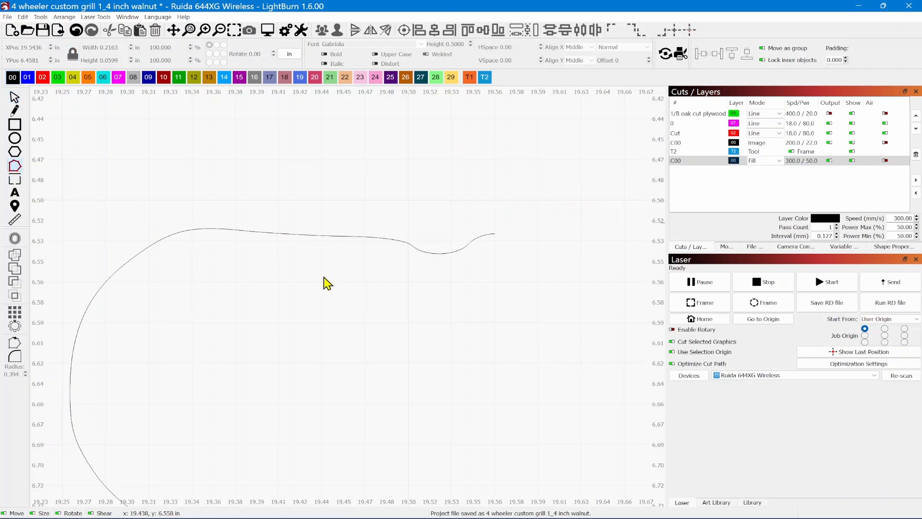
pyautogui.click(443, 253)
pyautogui.moveTo(508, 307); pyautogui.dragTo(306, 307)
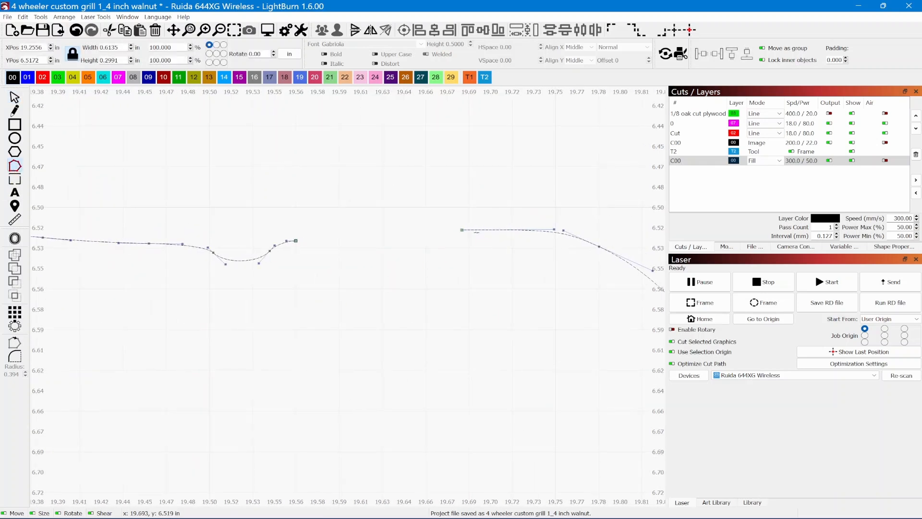
pyautogui.moveTo(462, 229); pyautogui.dragTo(296, 241)
pyautogui.scroll(-5, 313, 330)
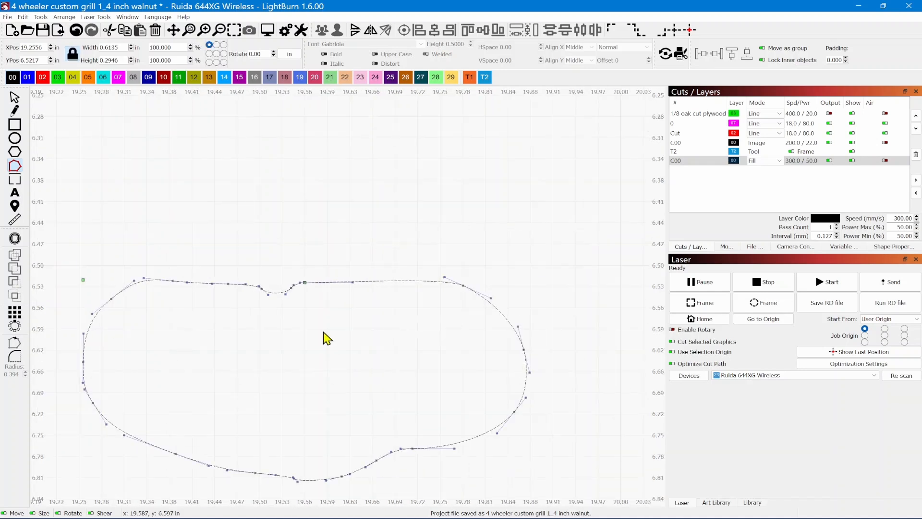
pyautogui.moveTo(329, 329); pyautogui.dragTo(393, 279)
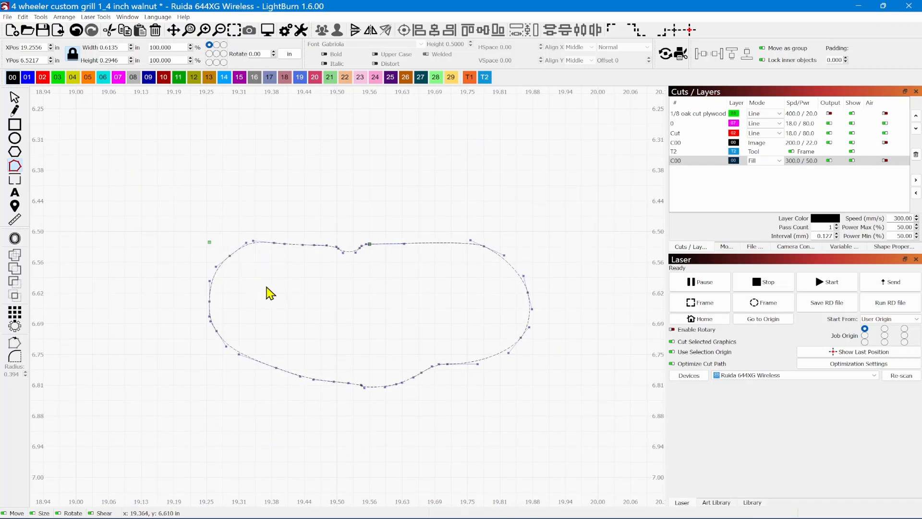
pyautogui.scroll(-1, 248, 288)
pyautogui.scroll(3, 248, 288)
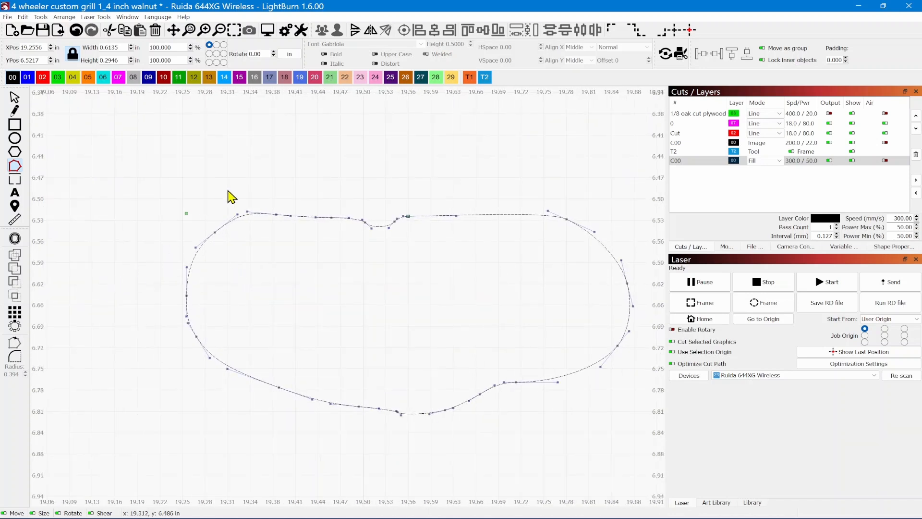
# - Optimize the upper right slot's outline with source-shape smoothing set to 0.15551 in
pyautogui.click(19, 100)
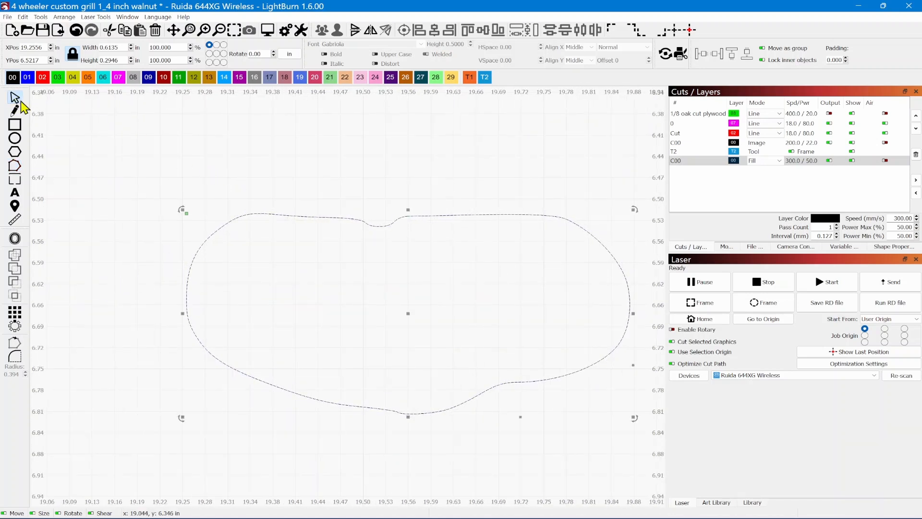
pyautogui.click(155, 206)
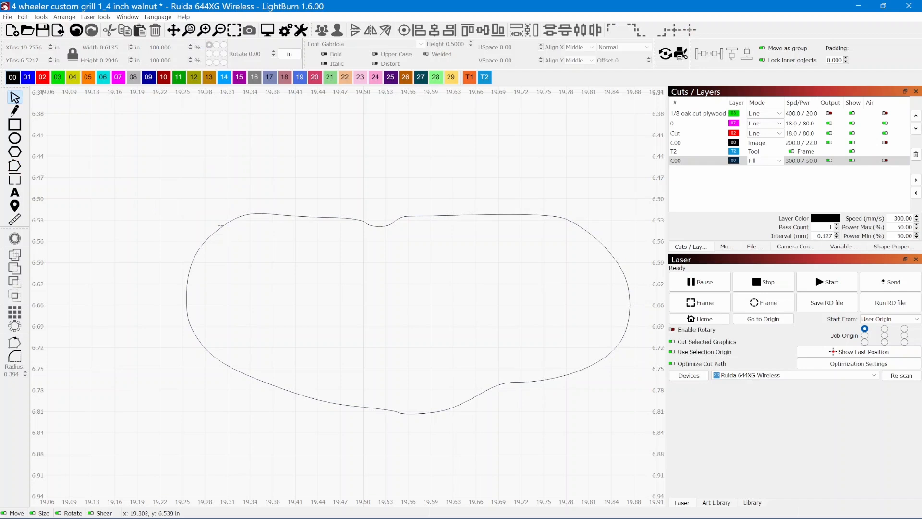
pyautogui.click(223, 226)
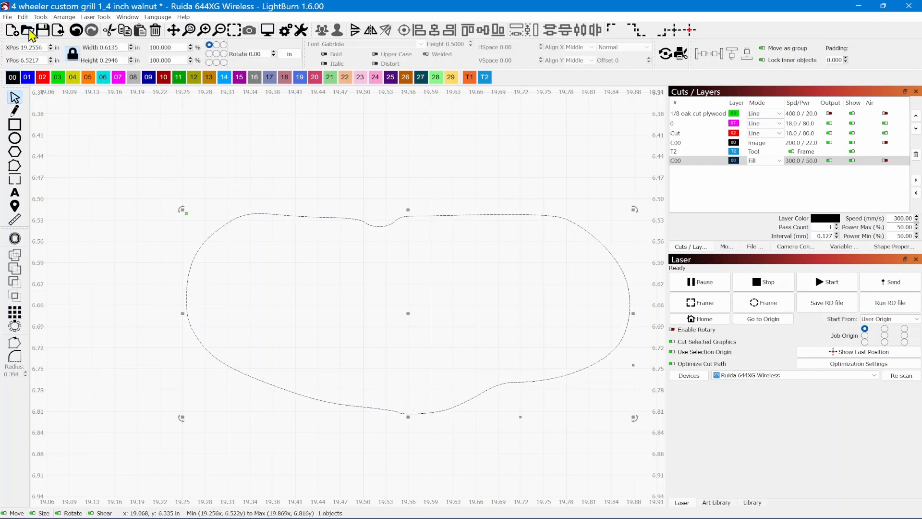
pyautogui.click(41, 17)
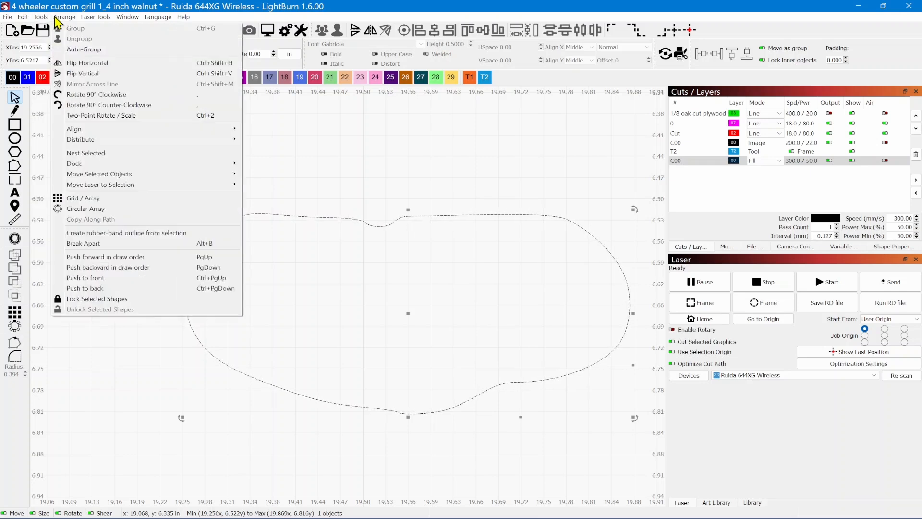
pyautogui.moveTo(23, 23)
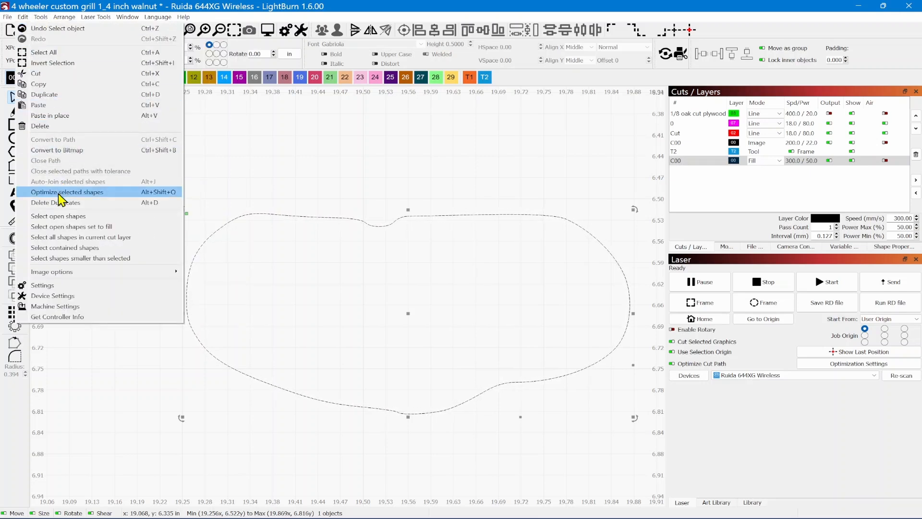
pyautogui.click(61, 192)
pyautogui.moveTo(425, 212); pyautogui.dragTo(376, 78)
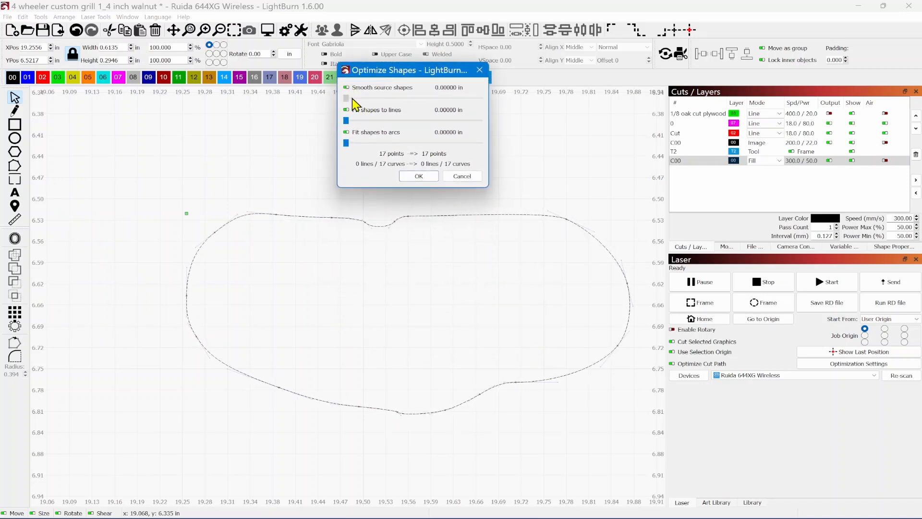
pyautogui.moveTo(353, 98); pyautogui.dragTo(454, 110)
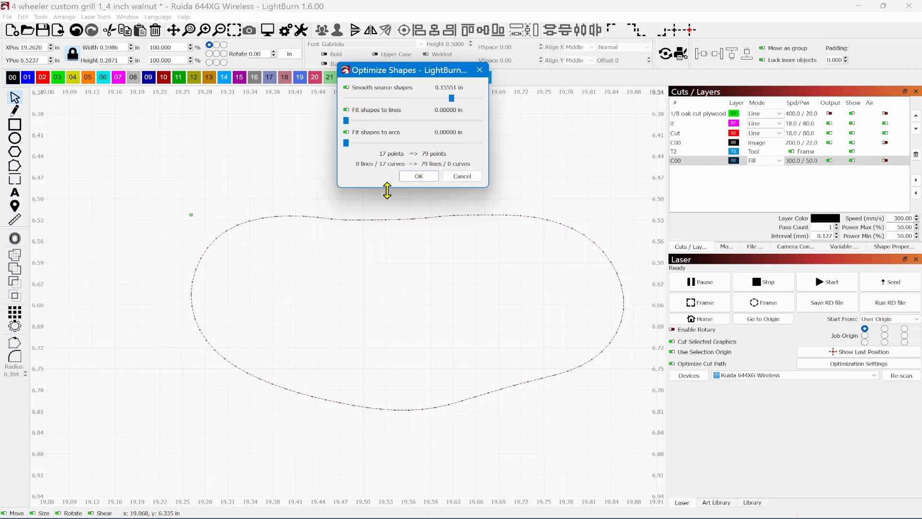
pyautogui.click(419, 176)
# - Optimize the upper left slot's outline with source-shape smoothing enabled and set to 0.16437 in
pyautogui.scroll(-8, 283, 326)
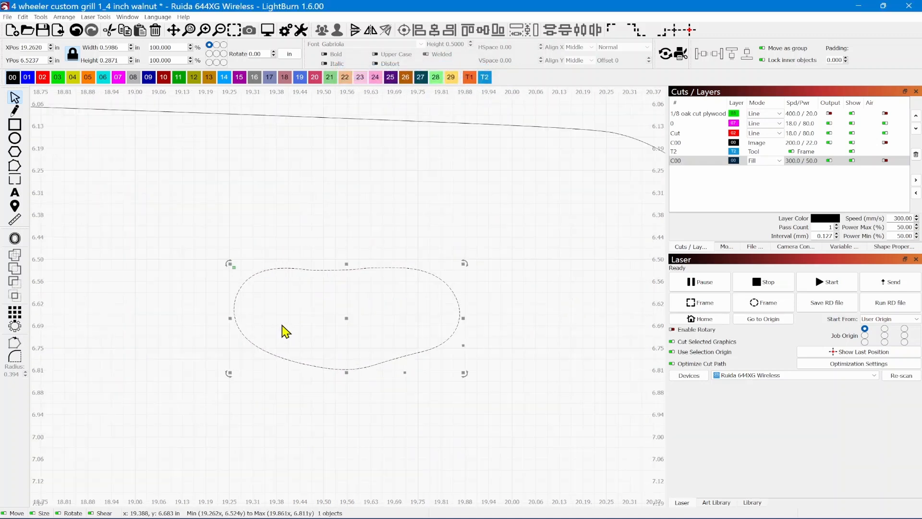
pyautogui.moveTo(284, 322); pyautogui.dragTo(569, 261)
pyautogui.moveTo(249, 260); pyautogui.dragTo(601, 272)
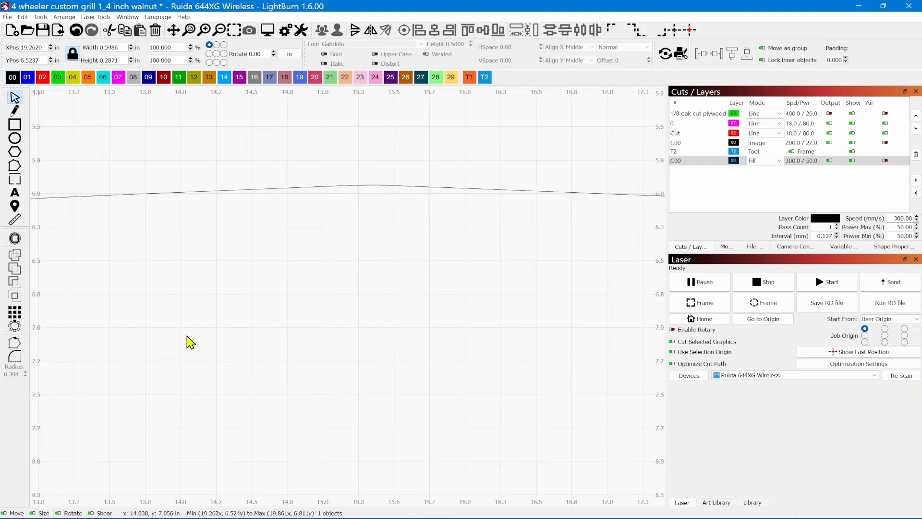
pyautogui.moveTo(125, 337); pyautogui.dragTo(547, 276)
pyautogui.moveTo(310, 287); pyautogui.dragTo(490, 302)
pyautogui.scroll(1, 489, 303)
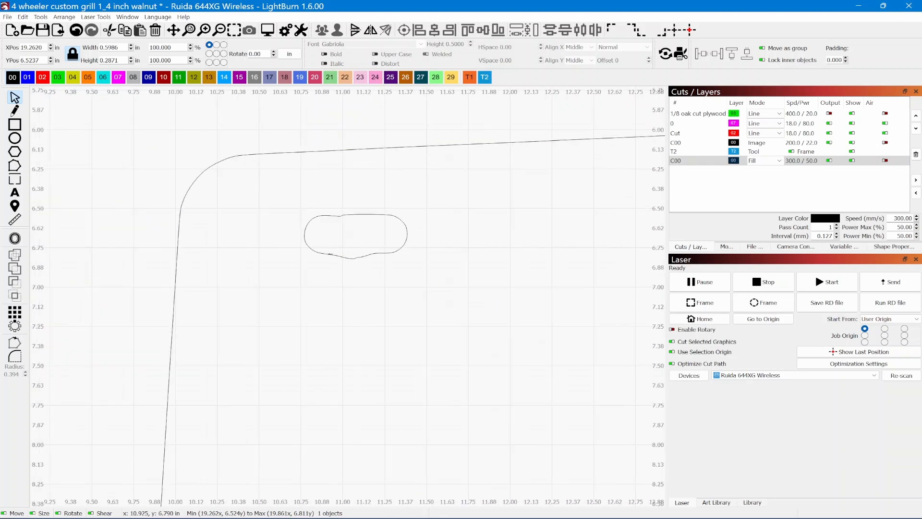
pyautogui.click(330, 253)
pyautogui.click(24, 19)
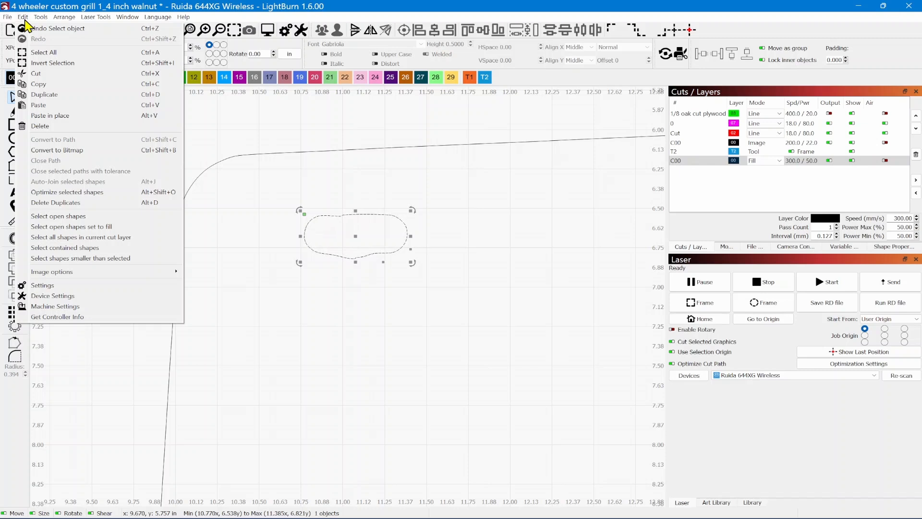
pyautogui.click(85, 192)
pyautogui.moveTo(431, 209); pyautogui.dragTo(376, 328)
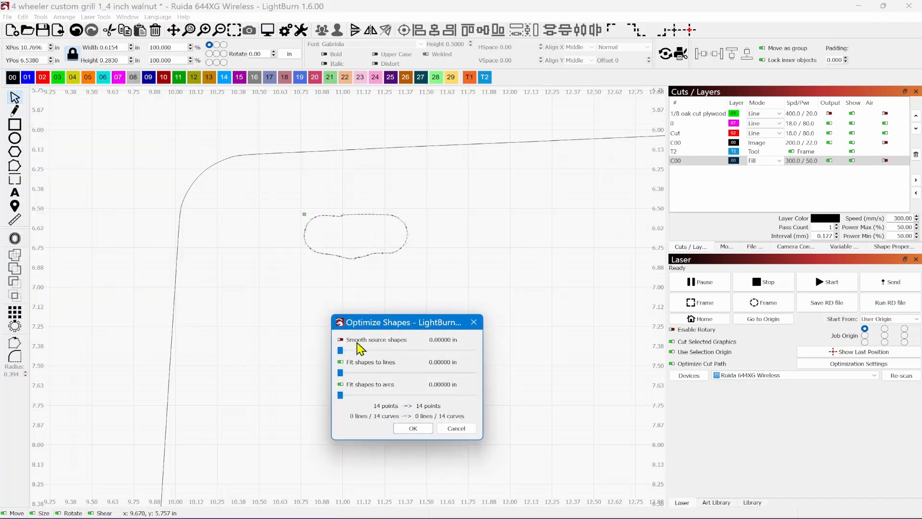
pyautogui.click(340, 340)
pyautogui.moveTo(351, 355); pyautogui.dragTo(453, 354)
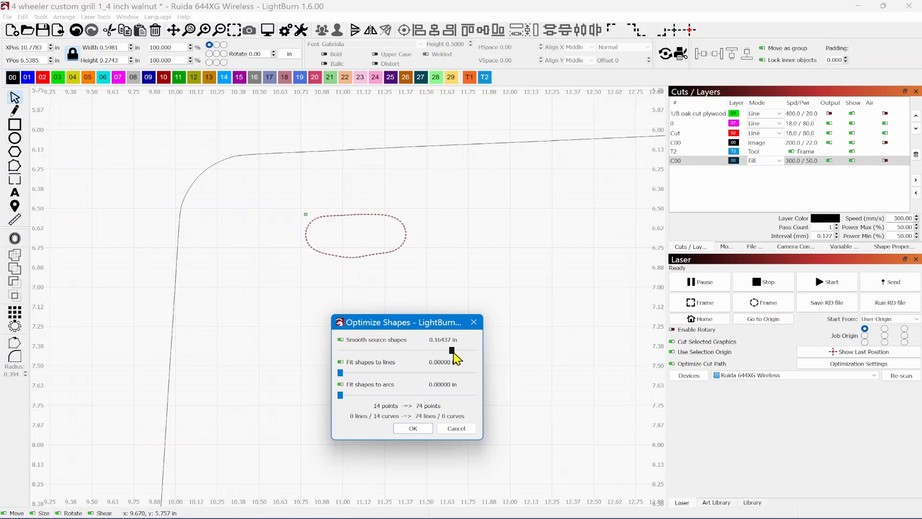
pyautogui.click(413, 428)
# - Optimize the jagged upright hole near the grill's left edge with source-shape smoothing at 0.19685 in
pyautogui.scroll(-10, 365, 336)
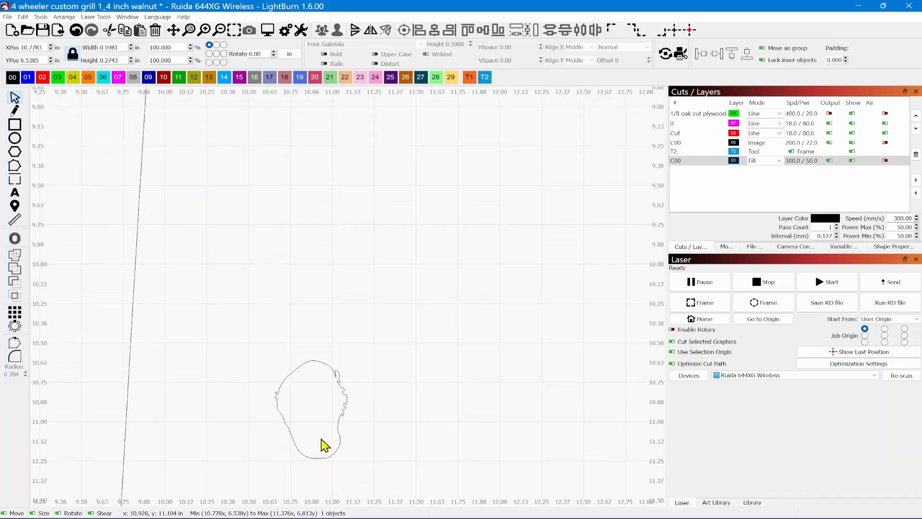
pyautogui.scroll(-2, 324, 432)
pyautogui.moveTo(239, 255); pyautogui.dragTo(435, 462)
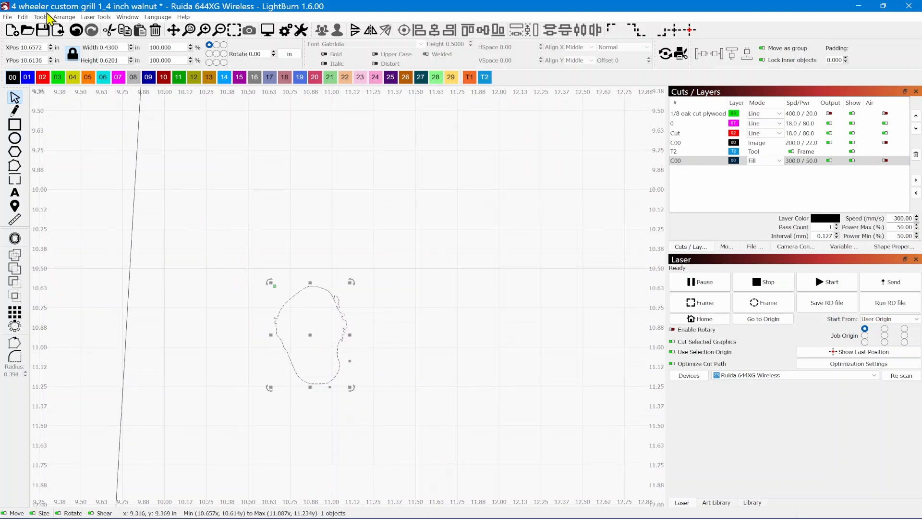
pyautogui.click(24, 18)
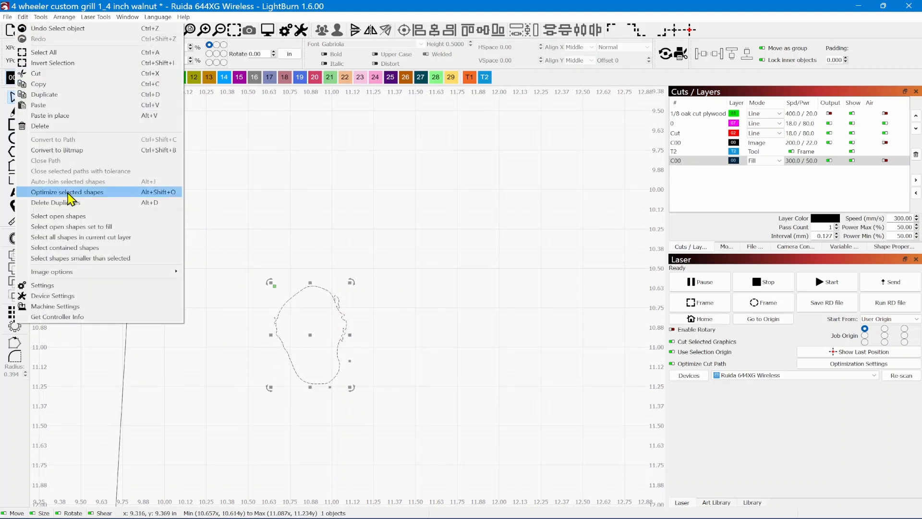
pyautogui.click(103, 192)
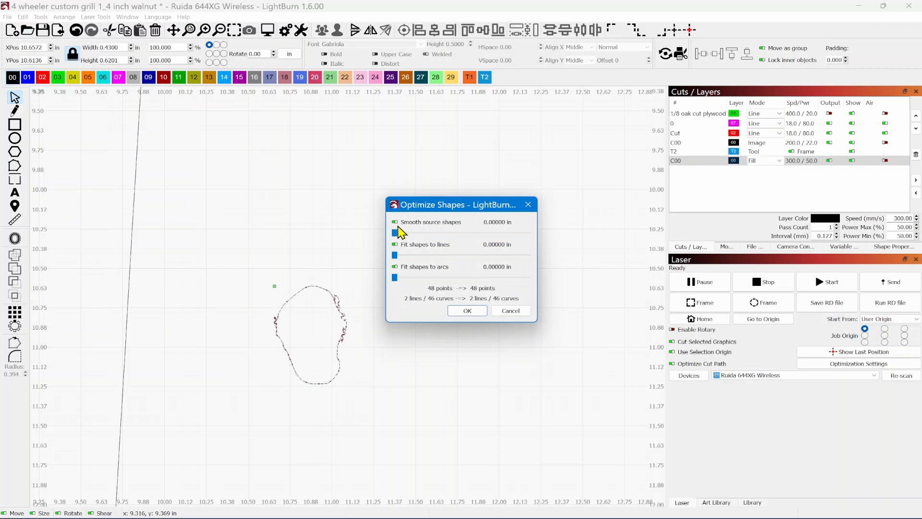
pyautogui.moveTo(396, 233); pyautogui.dragTo(613, 247)
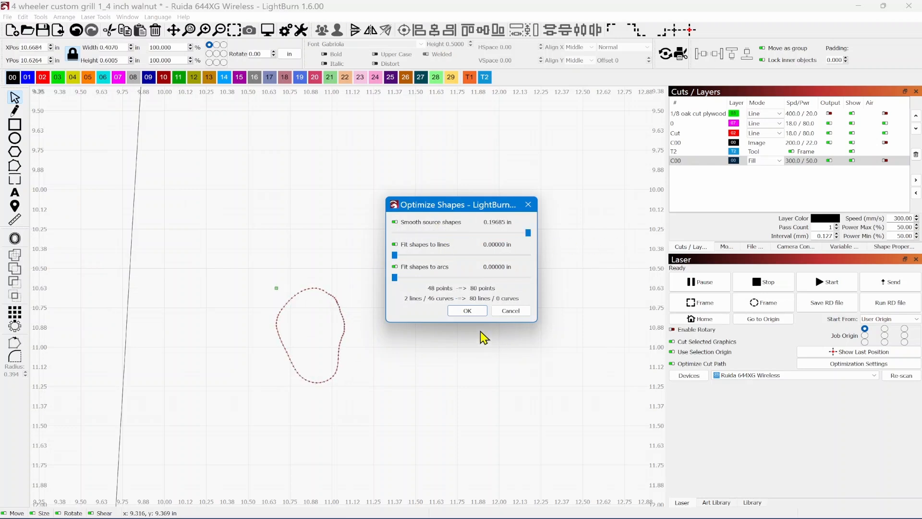
pyautogui.click(477, 315)
# - Optimize the lower left slot's outline with source-shape smoothing set to 0.19685 in
pyautogui.scroll(-1, 443, 350)
pyautogui.moveTo(443, 349); pyautogui.dragTo(411, 187)
pyautogui.moveTo(412, 323); pyautogui.dragTo(411, 169)
pyautogui.scroll(1, 376, 390)
pyautogui.moveTo(376, 391); pyautogui.dragTo(335, 247)
pyautogui.moveTo(327, 376); pyautogui.dragTo(378, 296)
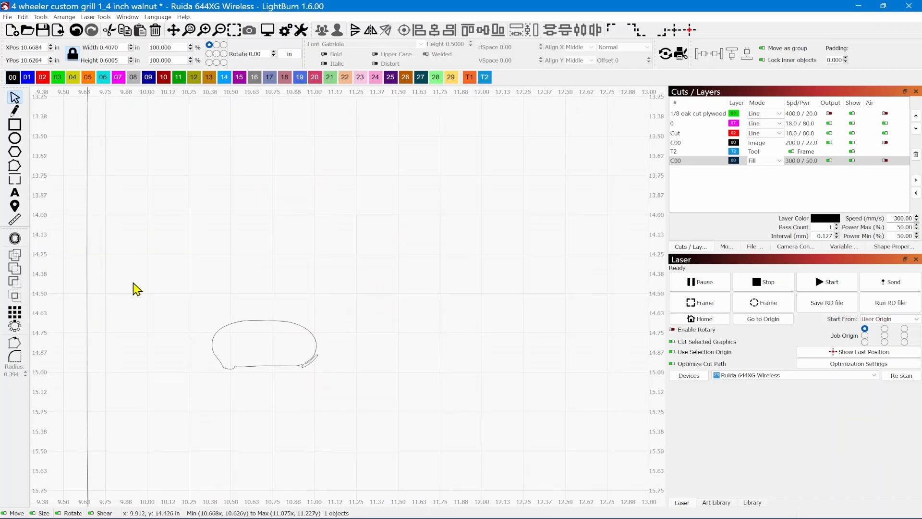
pyautogui.moveTo(148, 277); pyautogui.dragTo(410, 384)
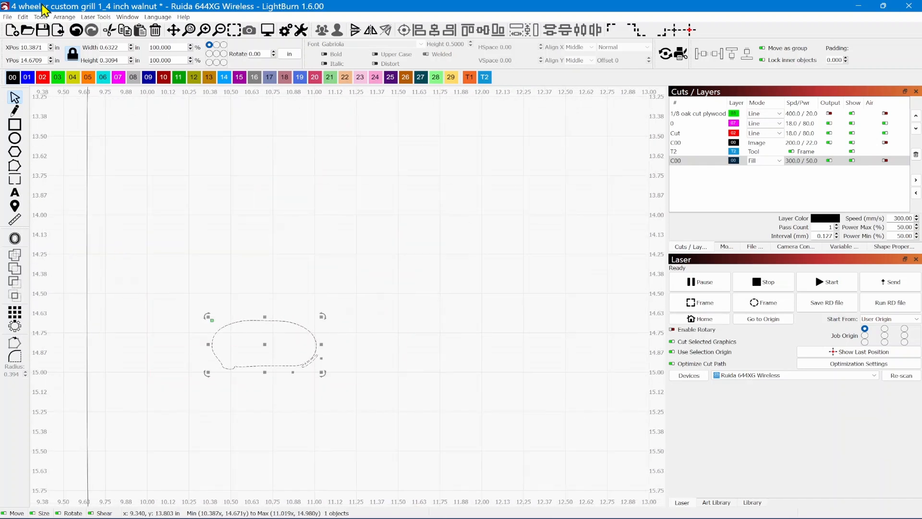
pyautogui.click(22, 16)
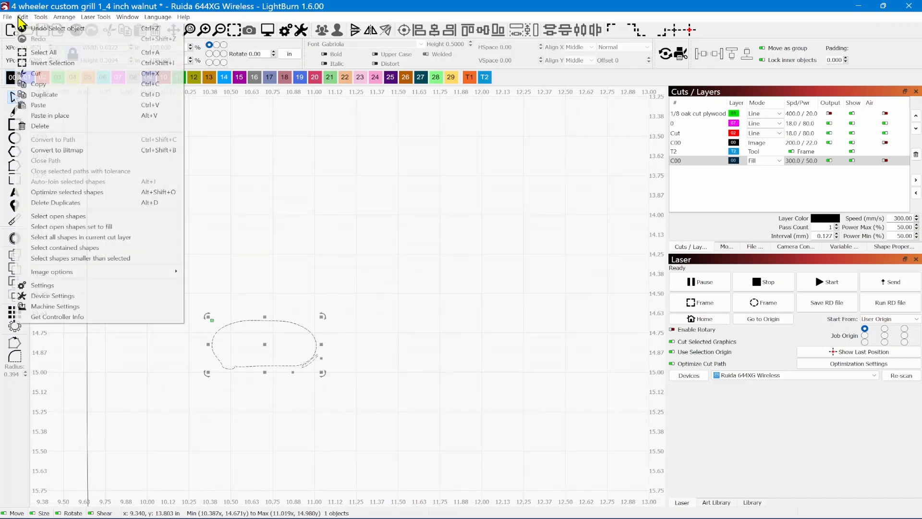
pyautogui.click(67, 192)
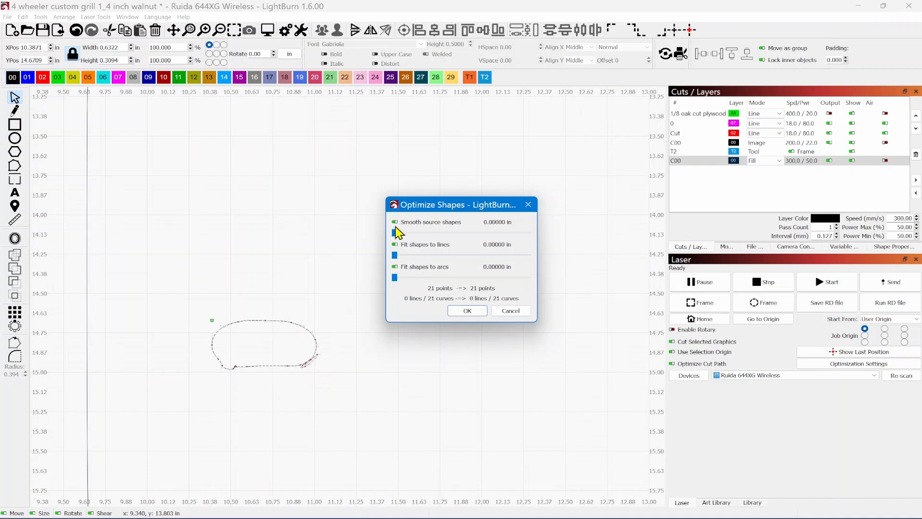
pyautogui.moveTo(398, 233); pyautogui.dragTo(552, 239)
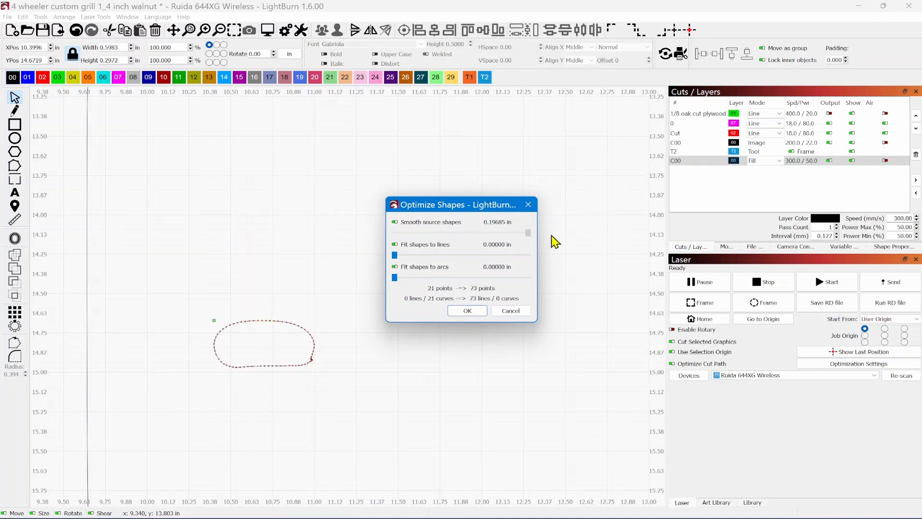
pyautogui.click(483, 313)
# - Delete the cluster of nodes forming the kink at the lower left slot's lower right corner in node editing
pyautogui.scroll(5, 307, 373)
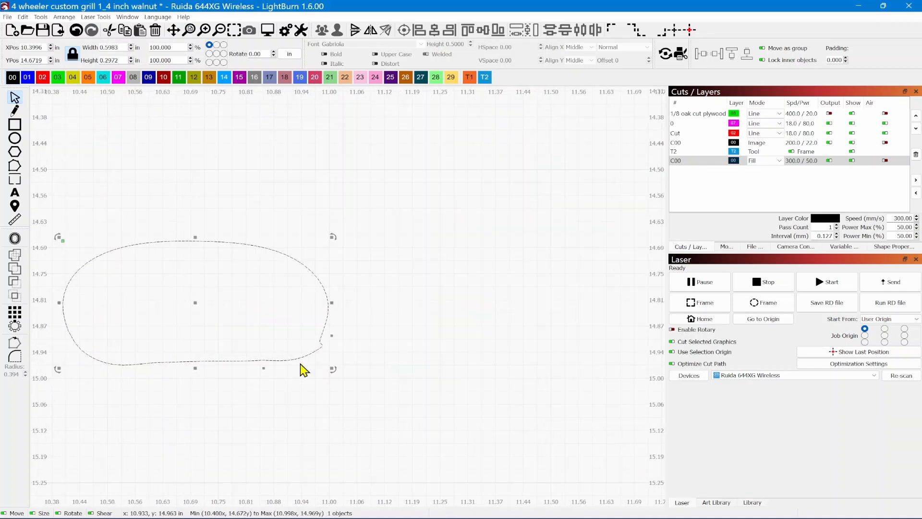
pyautogui.scroll(2, 300, 370)
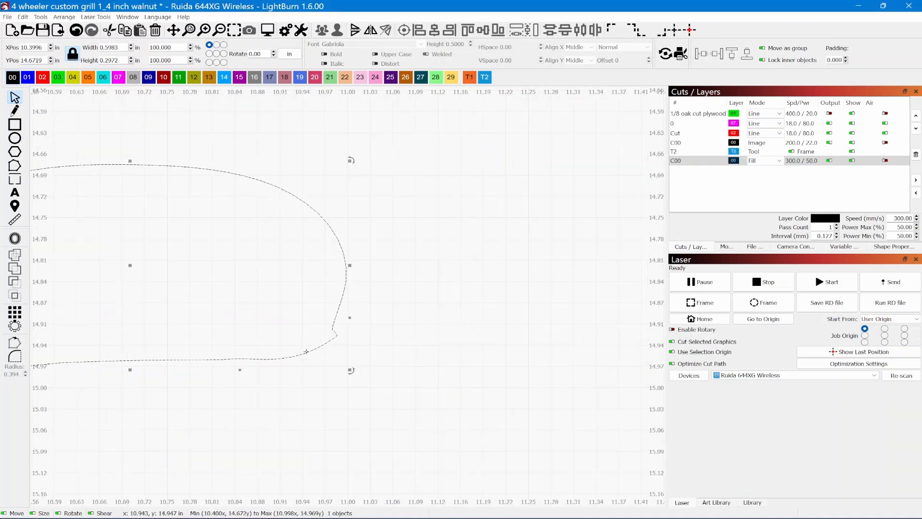
pyautogui.click(14, 166)
pyautogui.scroll(5, 303, 332)
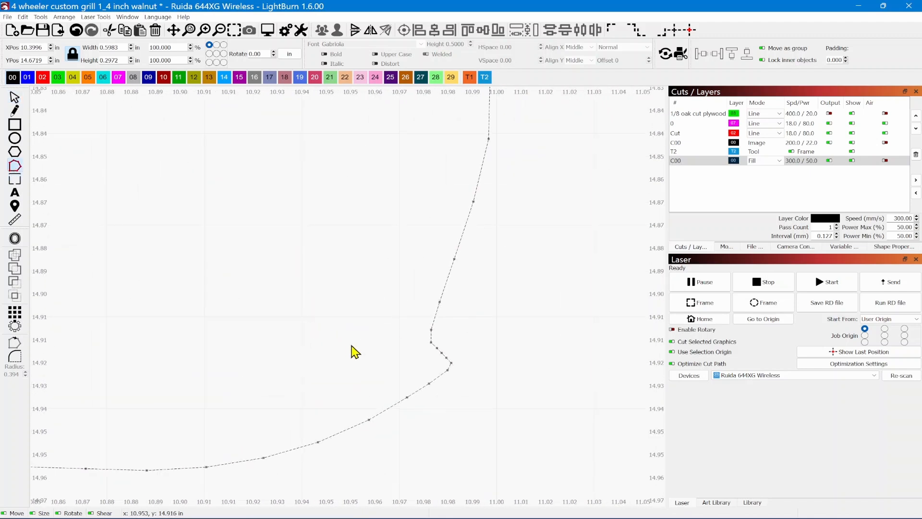
pyautogui.moveTo(411, 340); pyautogui.dragTo(465, 388)
pyautogui.press('Delete')
pyautogui.scroll(-4, 108, 330)
pyautogui.scroll(-1, 137, 324)
pyautogui.moveTo(139, 327); pyautogui.dragTo(521, 337)
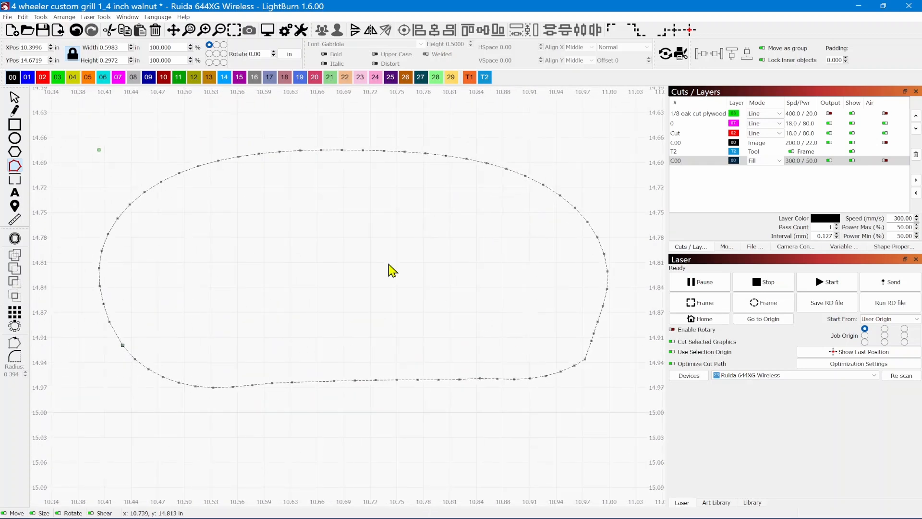
# - Optimize the upright hole in the lower middle of the grill by smoothing its source shape
pyautogui.scroll(-4, 387, 269)
pyautogui.scroll(-8, 390, 275)
pyautogui.moveTo(433, 340); pyautogui.dragTo(150, 332)
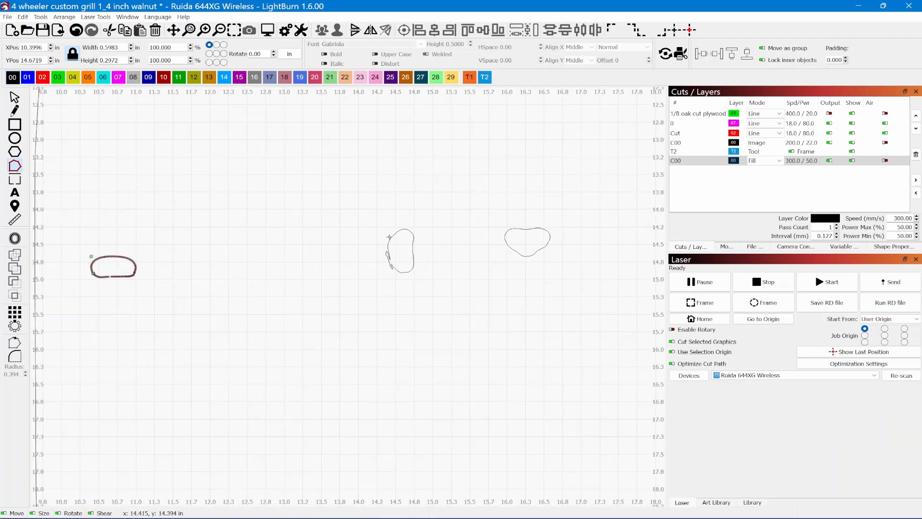
pyautogui.click(391, 237)
pyautogui.scroll(5, 390, 237)
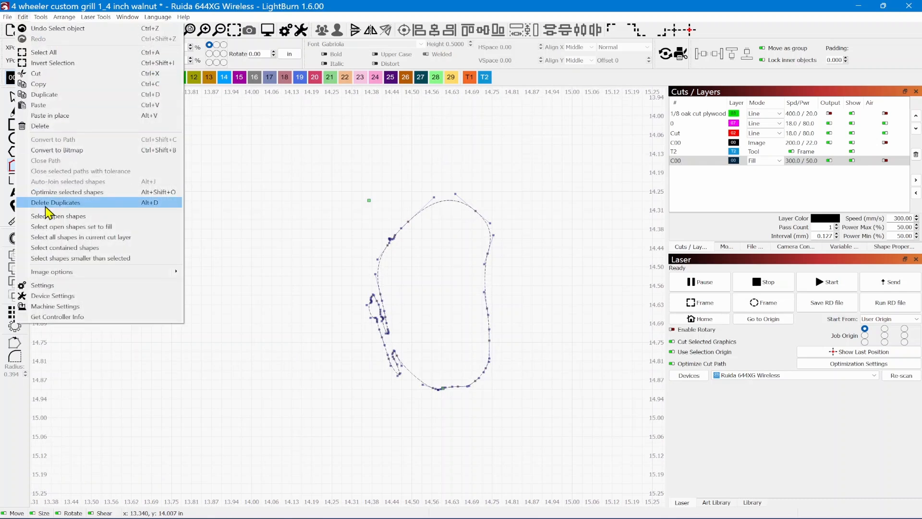
pyautogui.click(48, 192)
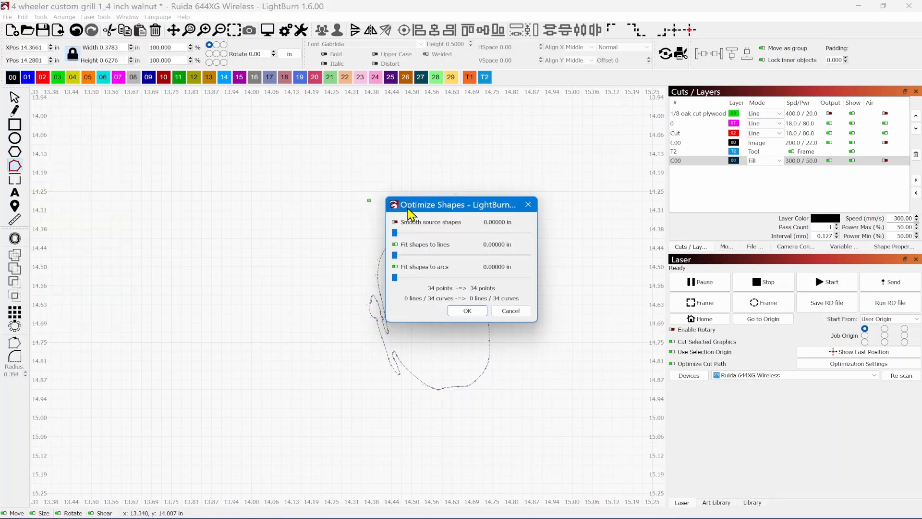
pyautogui.moveTo(410, 214); pyautogui.dragTo(531, 187)
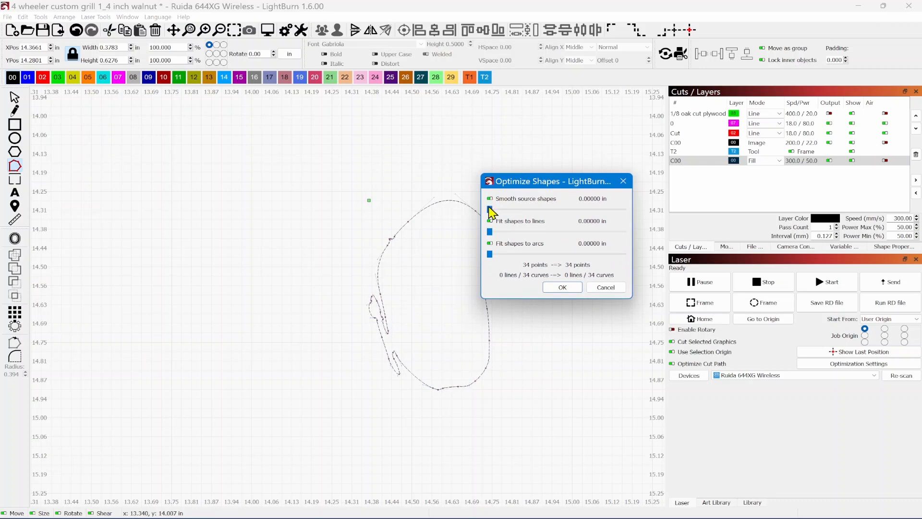
pyautogui.moveTo(490, 210); pyautogui.dragTo(570, 209)
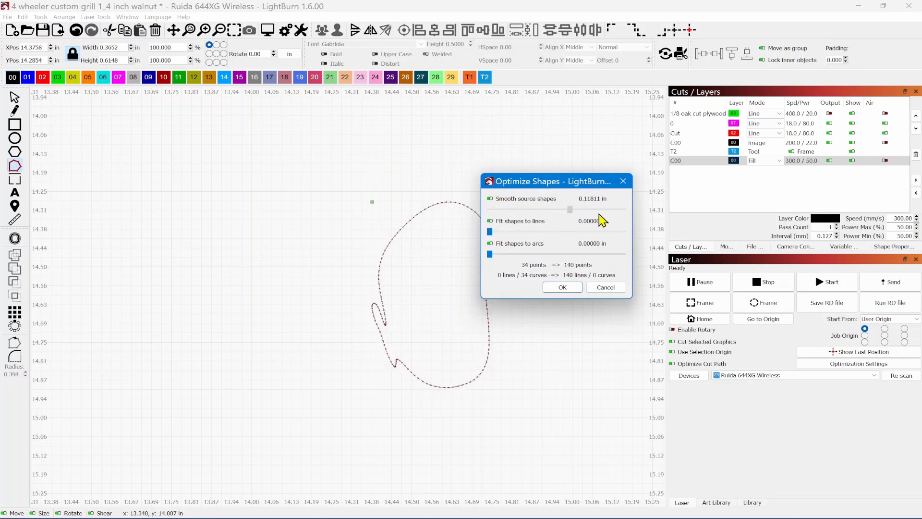
pyautogui.click(561, 287)
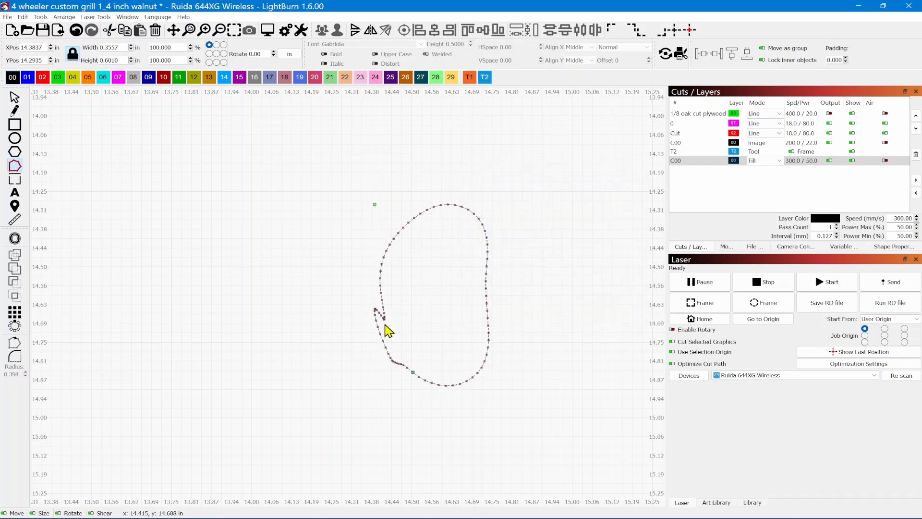
# - Reposition the protruding node on the left side of the upright lower middle hole to reduce the kink in its outline
pyautogui.scroll(5, 385, 326)
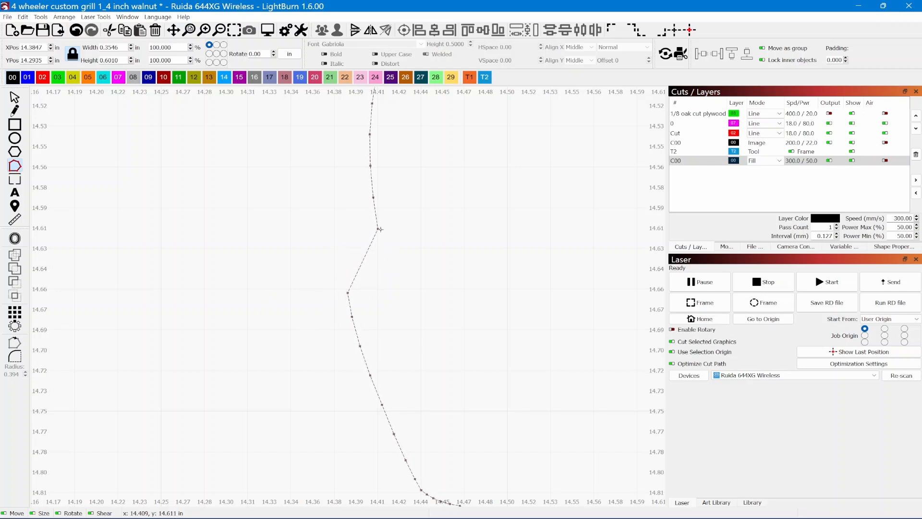
pyautogui.moveTo(378, 228); pyautogui.dragTo(356, 240)
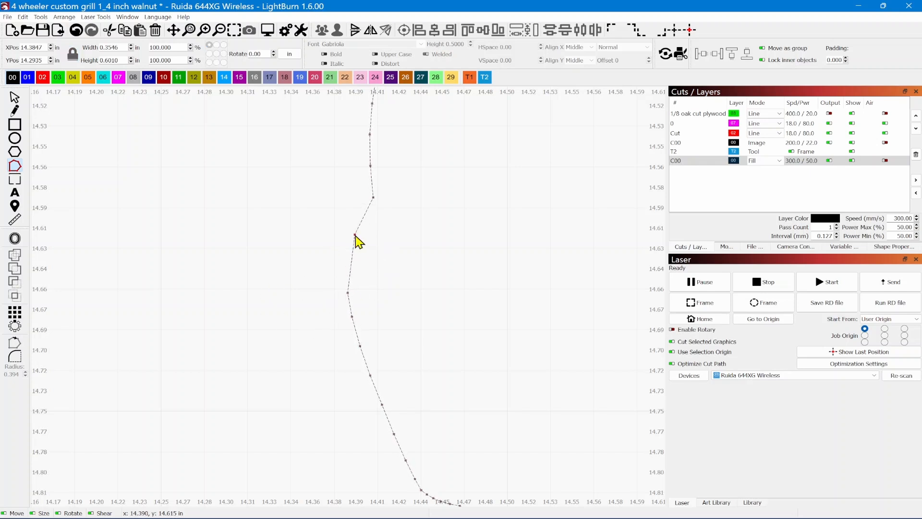
pyautogui.scroll(-2, 370, 253)
pyautogui.scroll(-3, 374, 264)
pyautogui.scroll(-1, 155, 334)
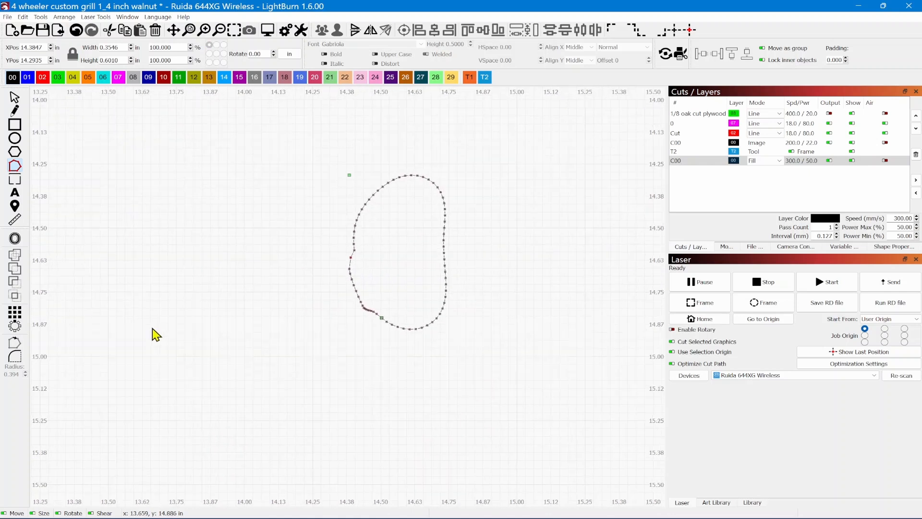
pyautogui.click(13, 97)
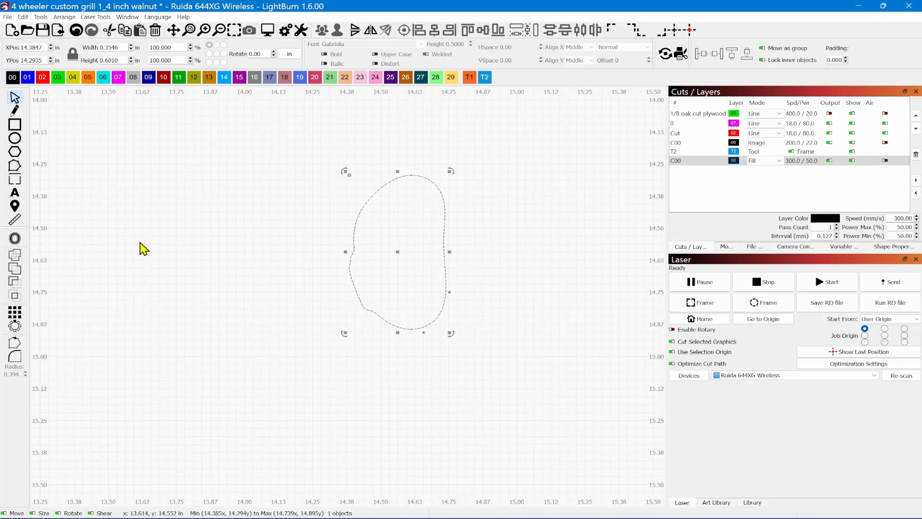
# - Delete the small round hole just below the two lower middle holes of the grill
pyautogui.scroll(-2, 179, 286)
pyautogui.scroll(-3, 341, 350)
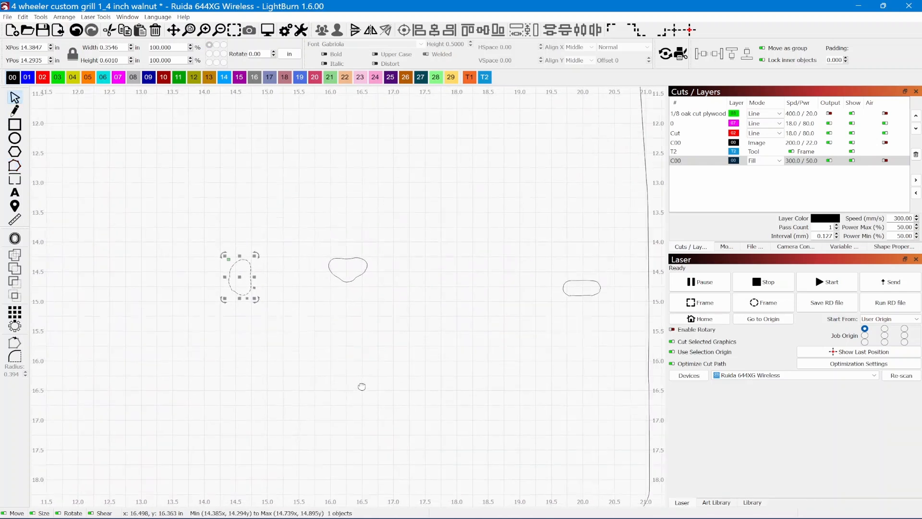
pyautogui.scroll(-4, 331, 348)
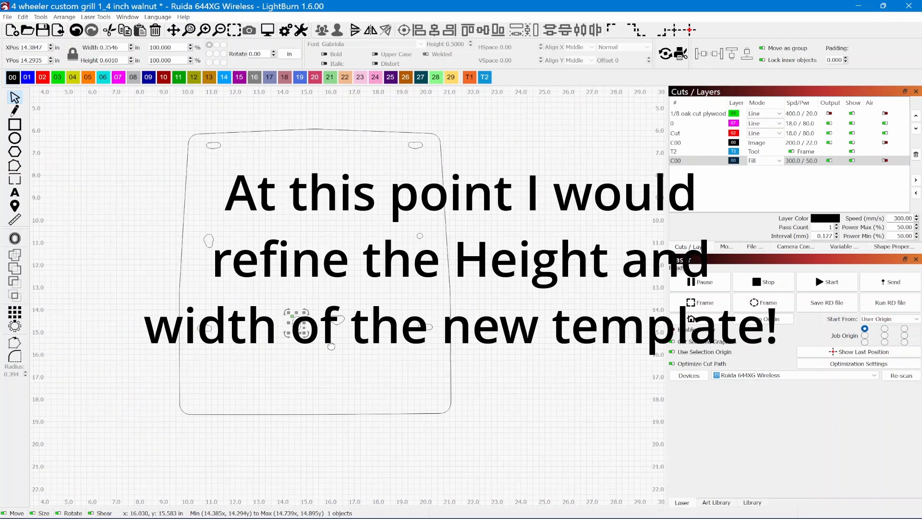
pyautogui.moveTo(331, 347); pyautogui.dragTo(380, 373)
pyautogui.click(280, 281)
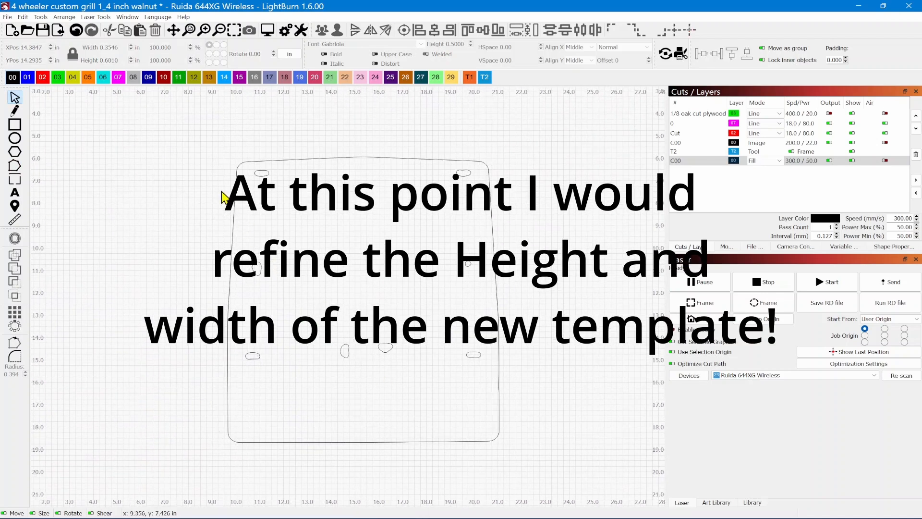
# - Group the grill outline together with all of its mounting holes
pyautogui.moveTo(186, 145); pyautogui.dragTo(567, 494)
pyautogui.click(321, 33)
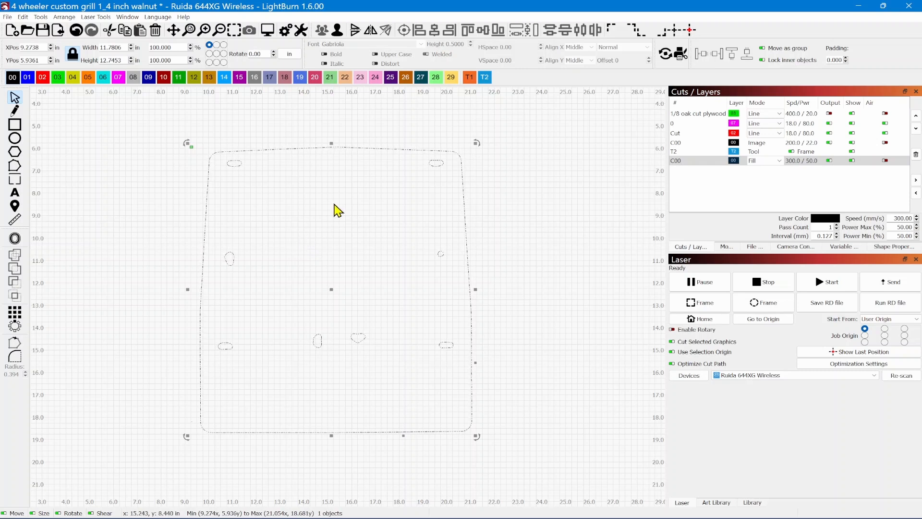
pyautogui.click(482, 226)
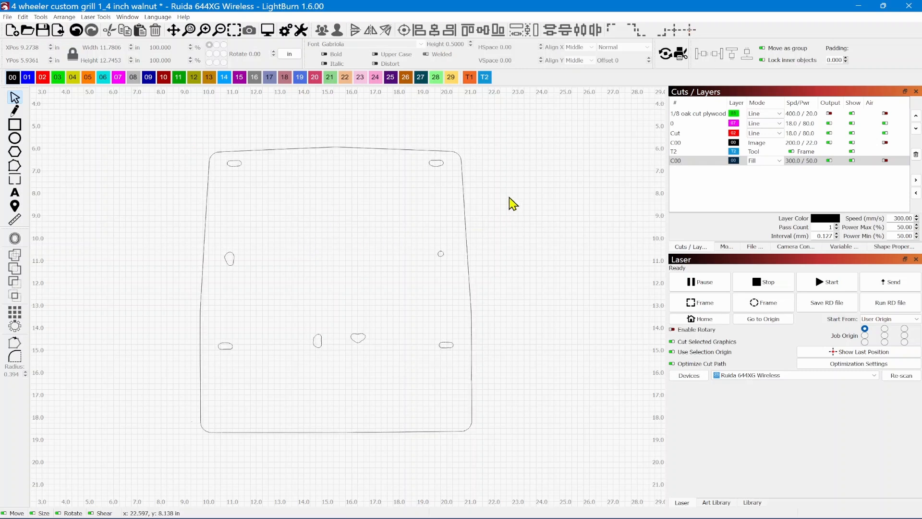
pyautogui.hotkey('ctrl', 'a')
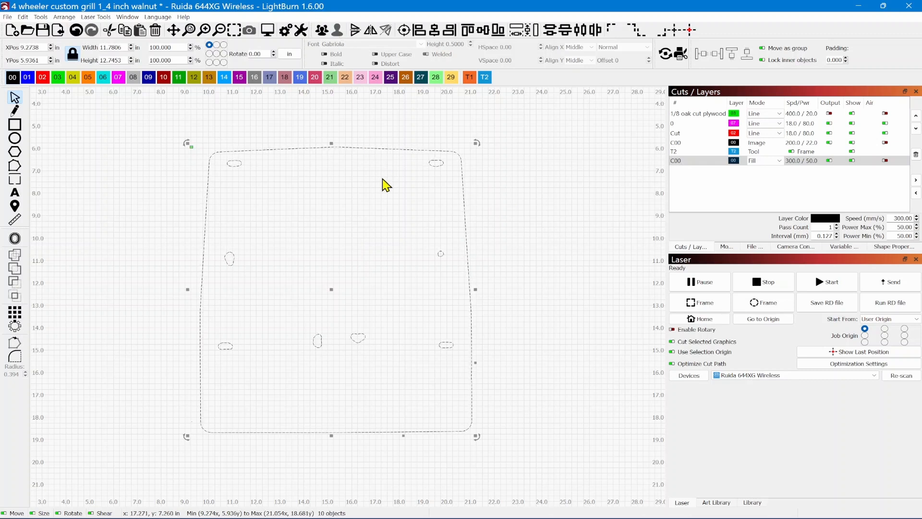
# - Assign the grill's outer outline to the red Cut layer 02
pyautogui.click(455, 202)
pyautogui.click(463, 197)
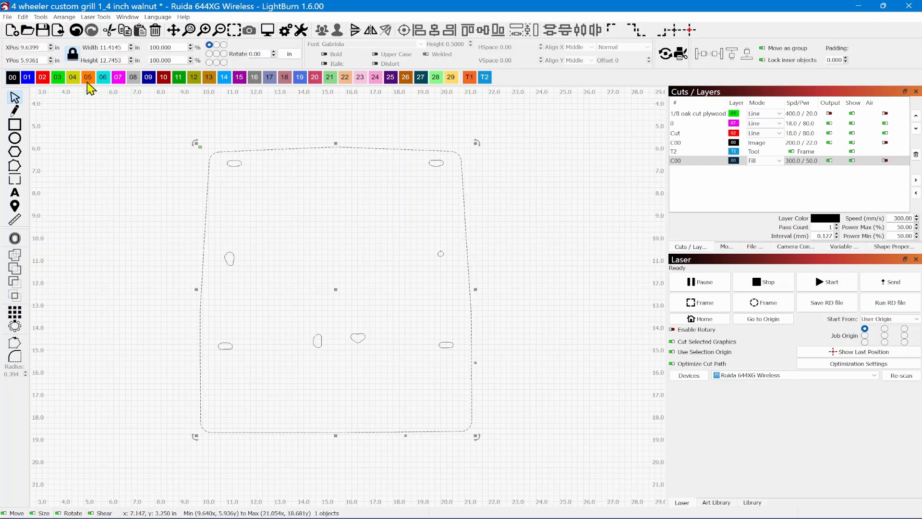
pyautogui.click(43, 77)
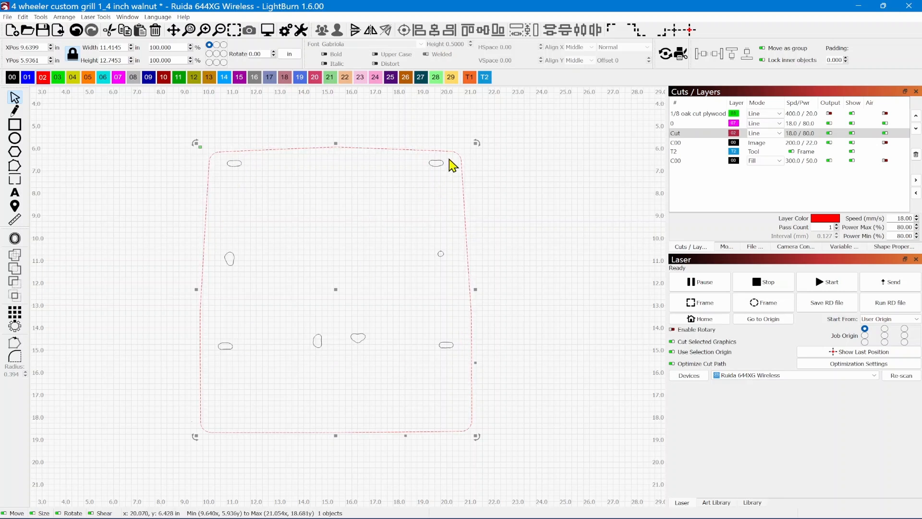
# - Assign all the mounting holes inside the outline to the green layer 03, "1/8 oak cut plywood"
pyautogui.moveTo(443, 208); pyautogui.dragTo(228, 364)
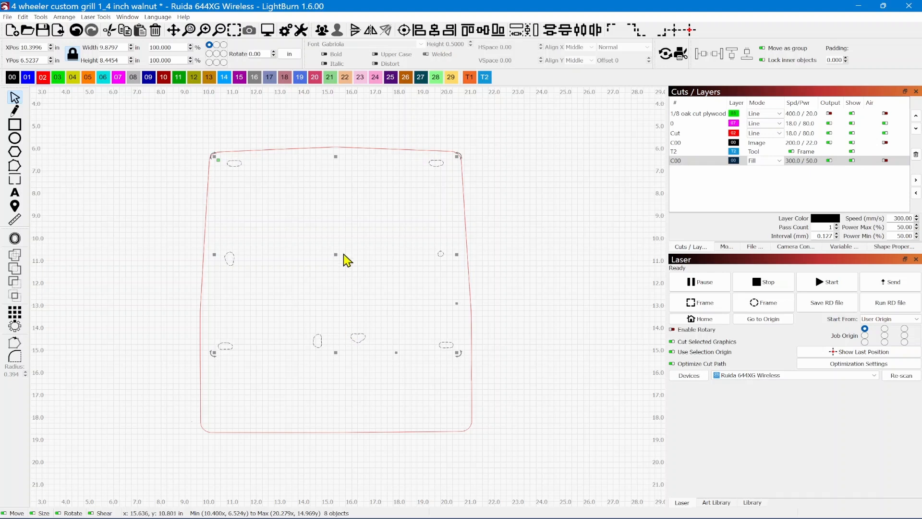
pyautogui.click(58, 77)
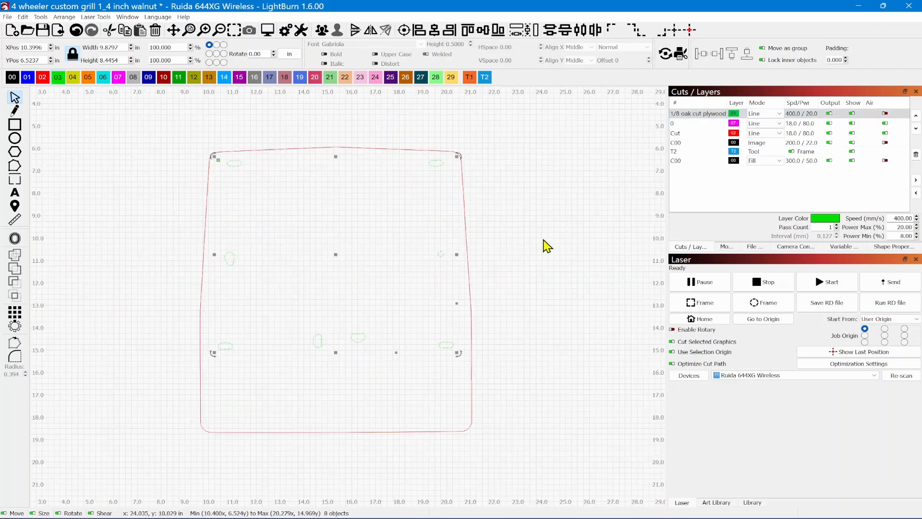
pyautogui.click(544, 241)
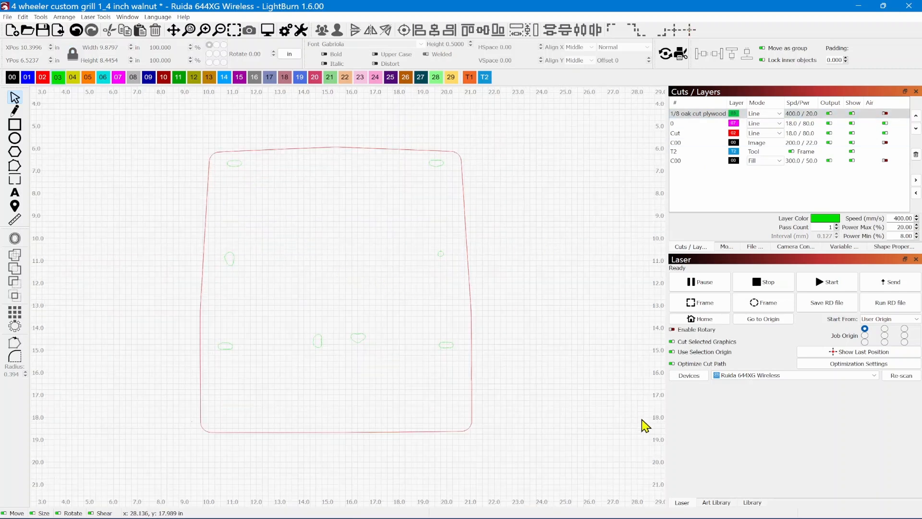
# - Place the "tatered flag" graphic from the Flags art library on the grill, replacing a trial of "tatered 2"
pyautogui.click(716, 503)
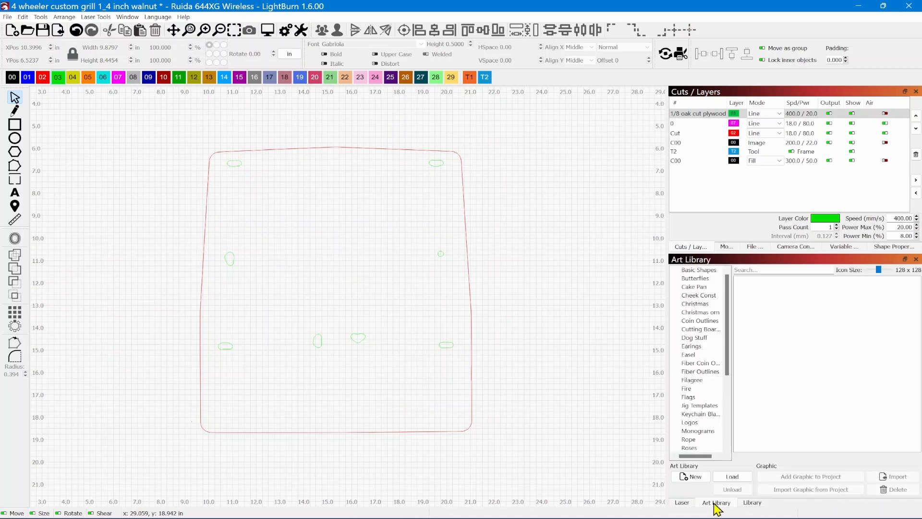
pyautogui.click(702, 401)
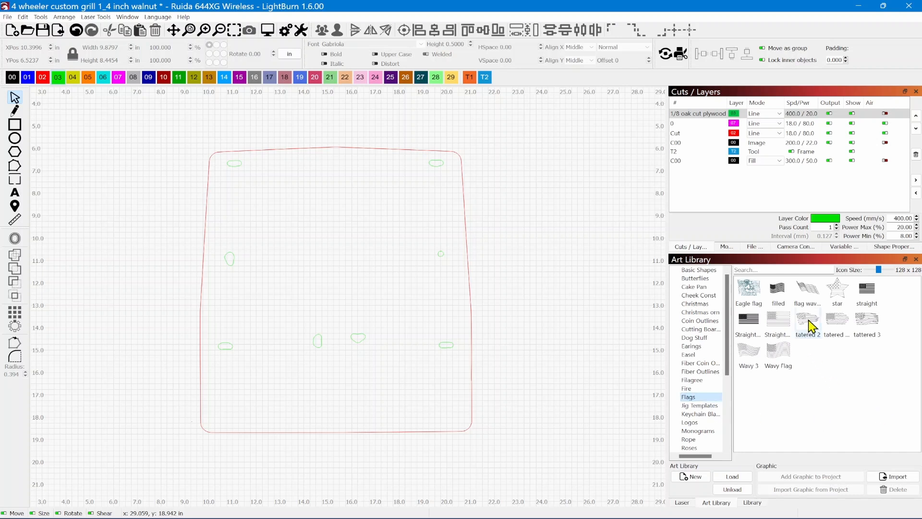
pyautogui.moveTo(811, 323); pyautogui.dragTo(339, 268)
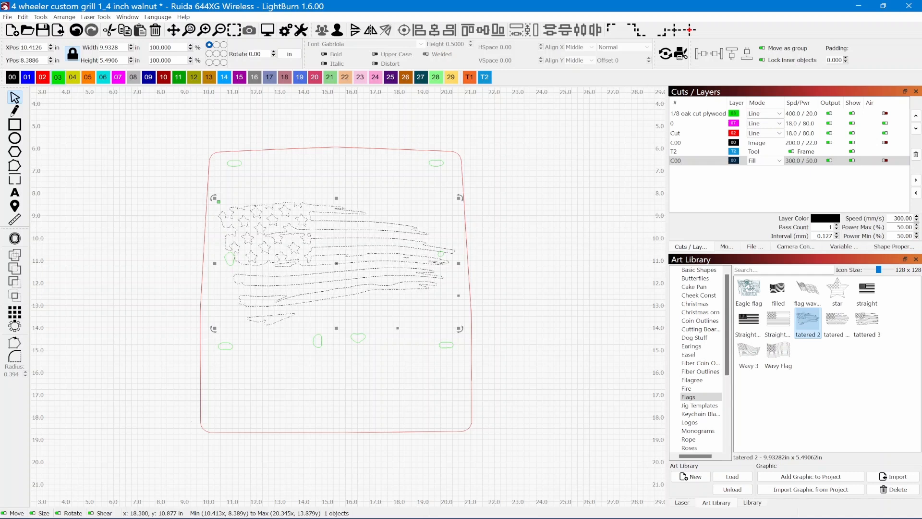
pyautogui.press('Delete')
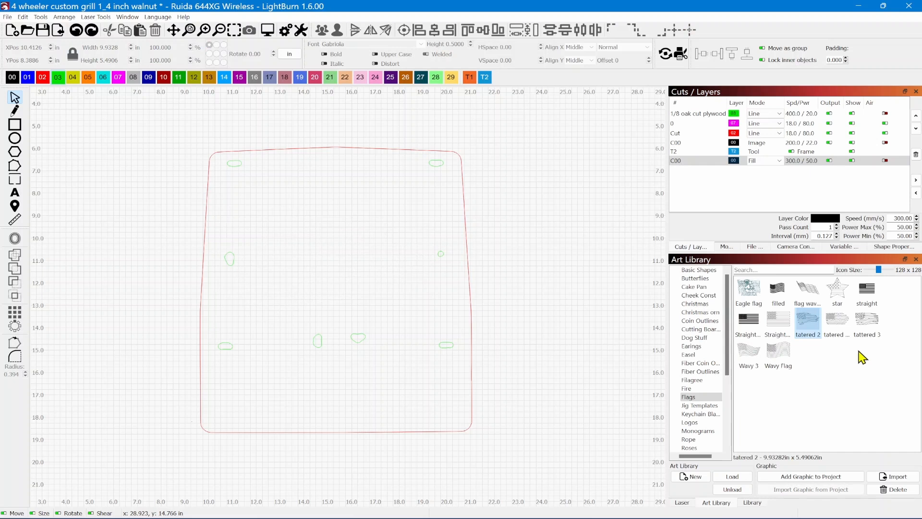
pyautogui.moveTo(837, 319); pyautogui.dragTo(442, 247)
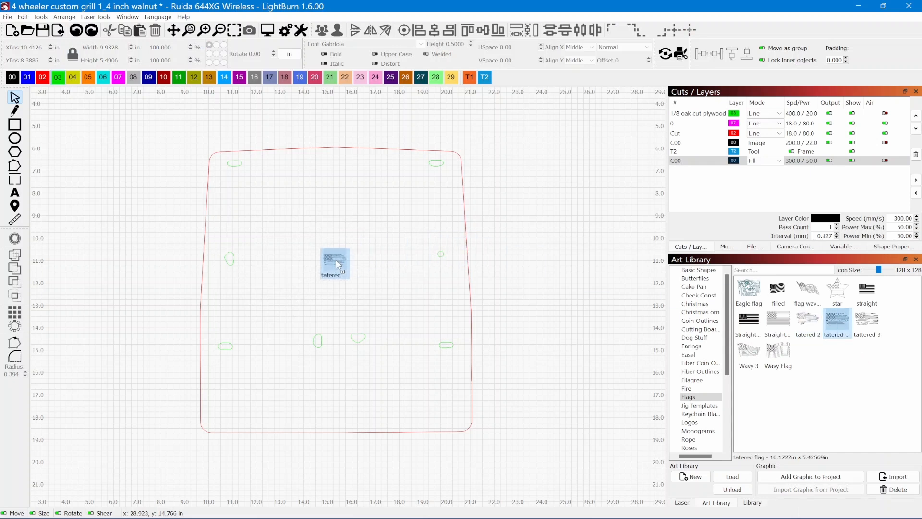
pyautogui.moveTo(338, 264); pyautogui.dragTo(336, 262)
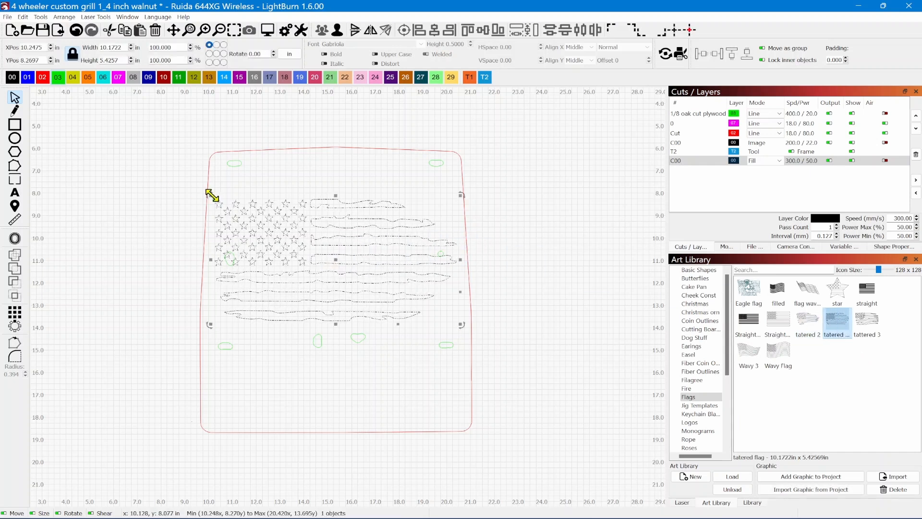
# - Scale the flag down proportionally to about 8.24 in wide and centre it on the grill outline
pyautogui.moveTo(212, 196); pyautogui.dragTo(258, 229)
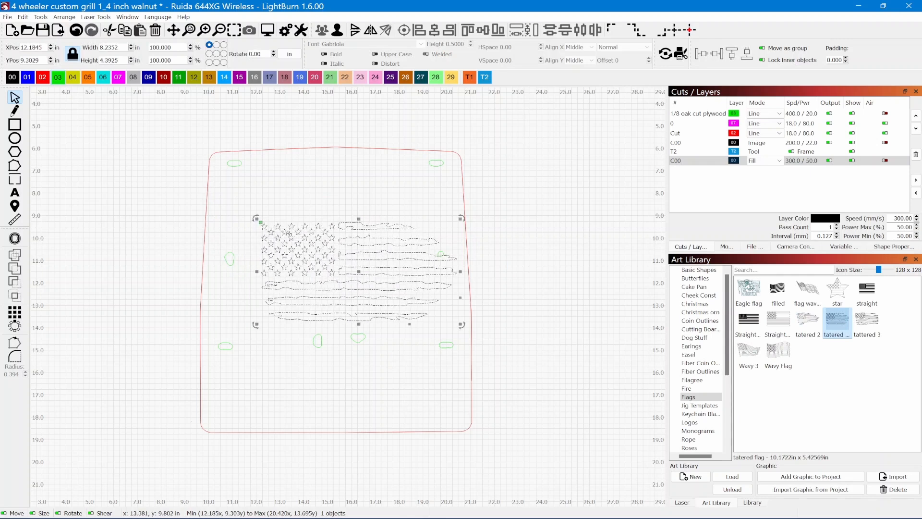
pyautogui.keyDown('shift'); pyautogui.click(463, 188); pyautogui.keyUp('shift')
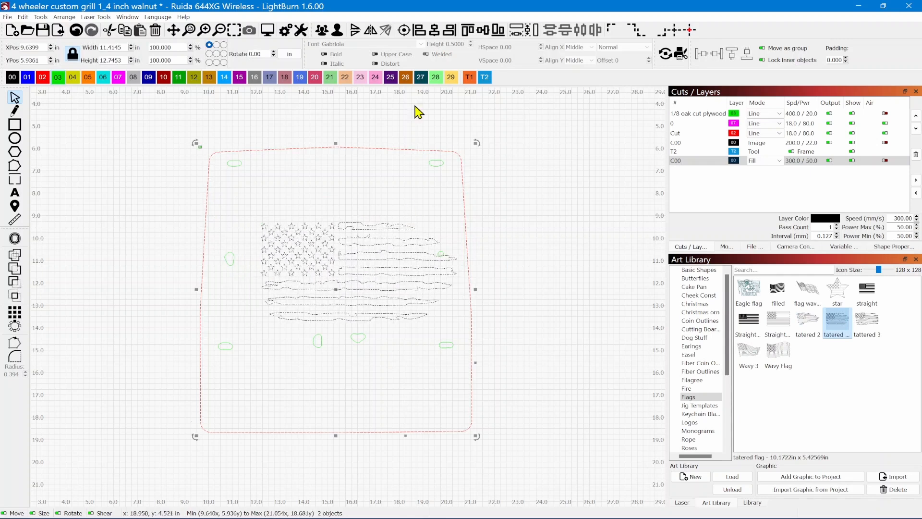
pyautogui.click(406, 30)
pyautogui.click(539, 217)
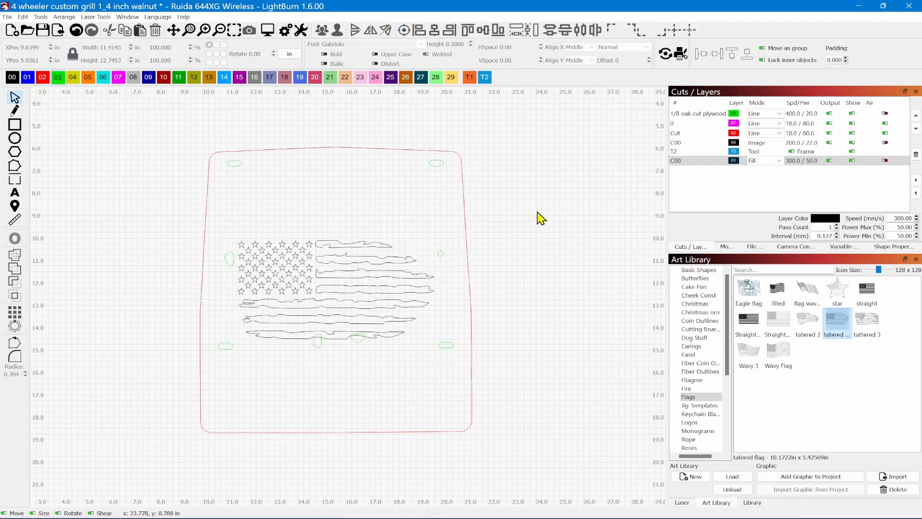
# - Move the flag straight up, clear of the lower middle holes, to a Y position of about 8.54 in
pyautogui.click(364, 244)
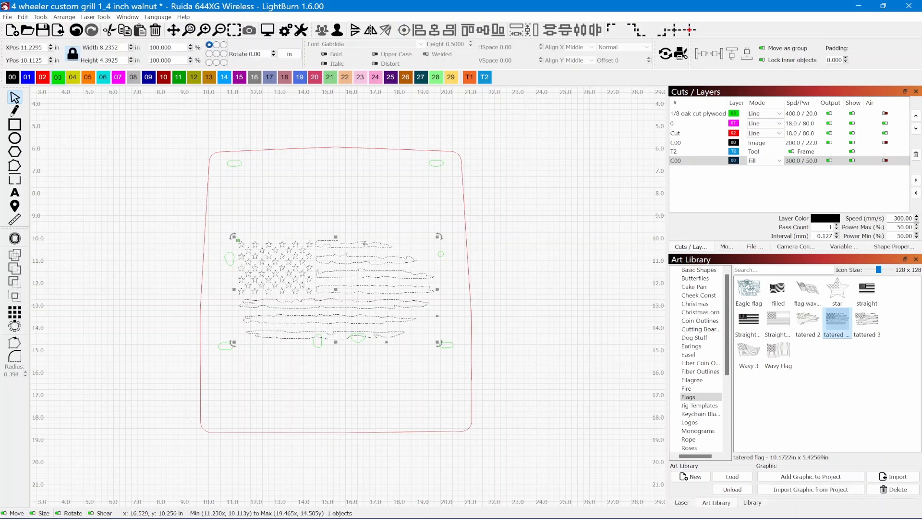
pyautogui.moveTo(335, 289); pyautogui.dragTo(336, 263)
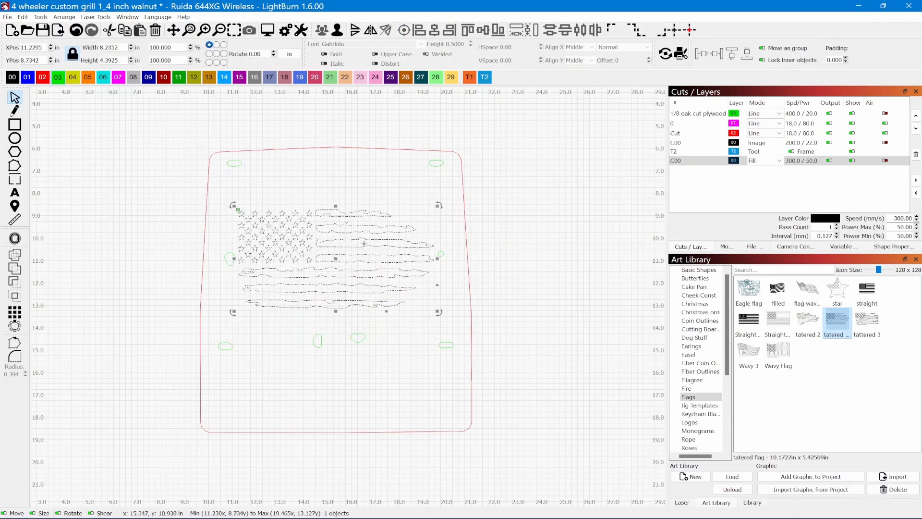
pyautogui.press('Up')
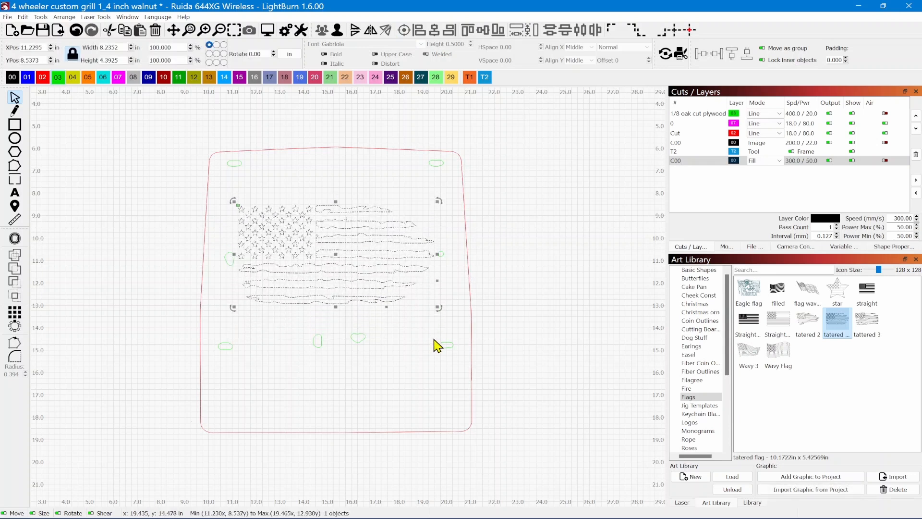
pyautogui.press('Escape')
# - Assign the flag to the red Cut layer 02 and select the entire grill design
pyautogui.click(369, 259)
pyautogui.click(42, 77)
pyautogui.press('Escape')
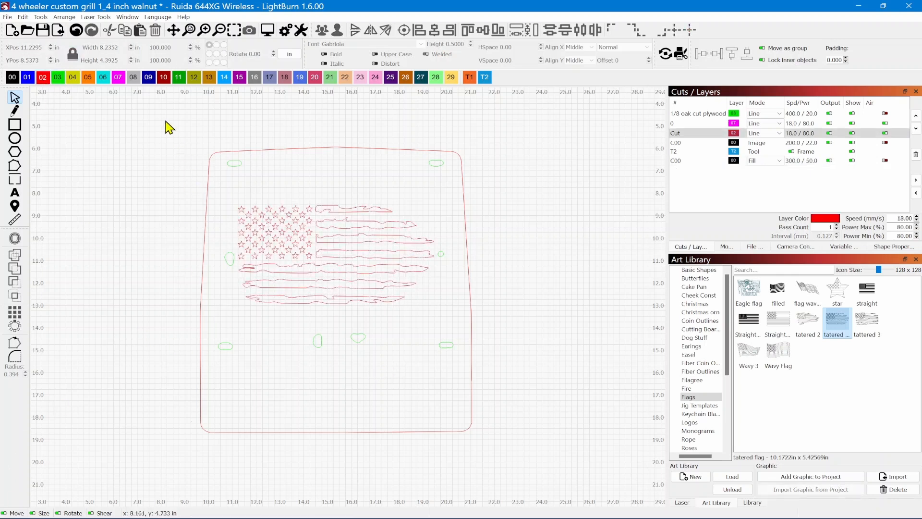
pyautogui.moveTo(169, 129); pyautogui.dragTo(521, 478)
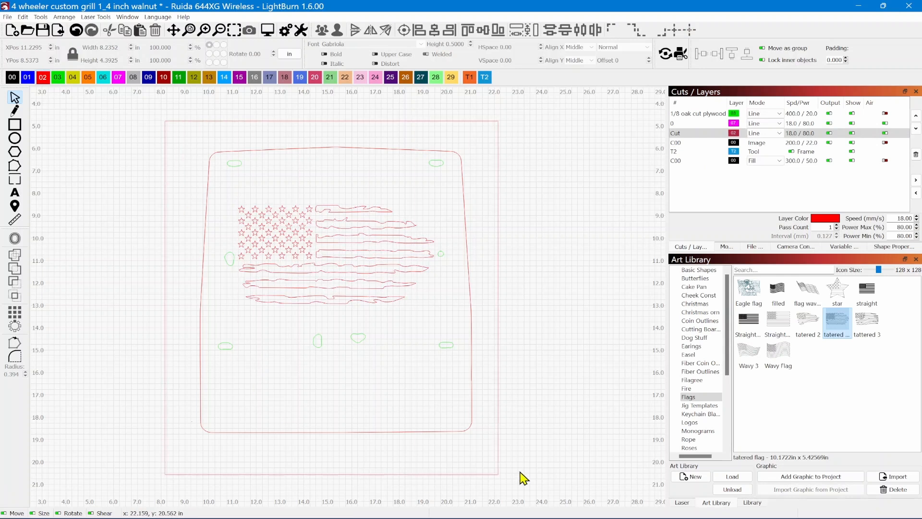
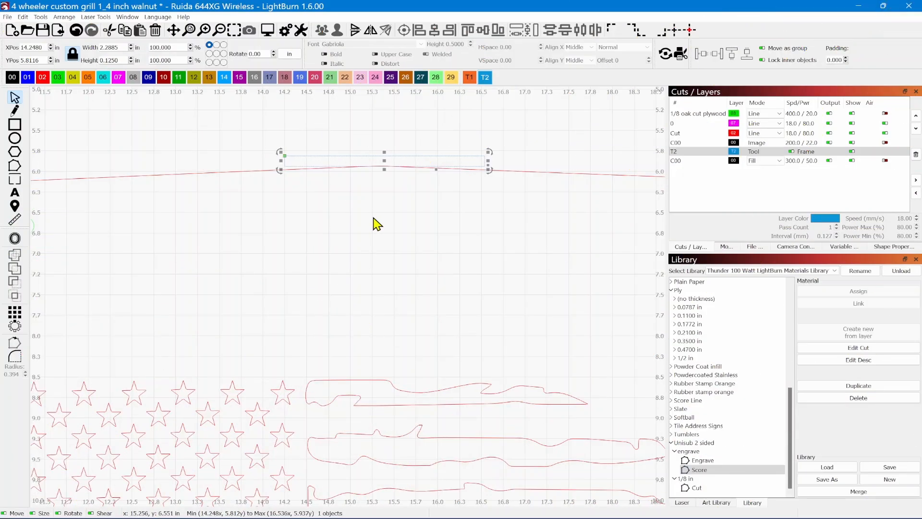
# - Delete the grill outline's line segment just below the upper right corner with node editing
pyautogui.moveTo(442, 301)
pyautogui.mouseDown()
pyautogui.moveTo(138, 259)
pyautogui.moveTo(114, 272)
pyautogui.mouseUp()
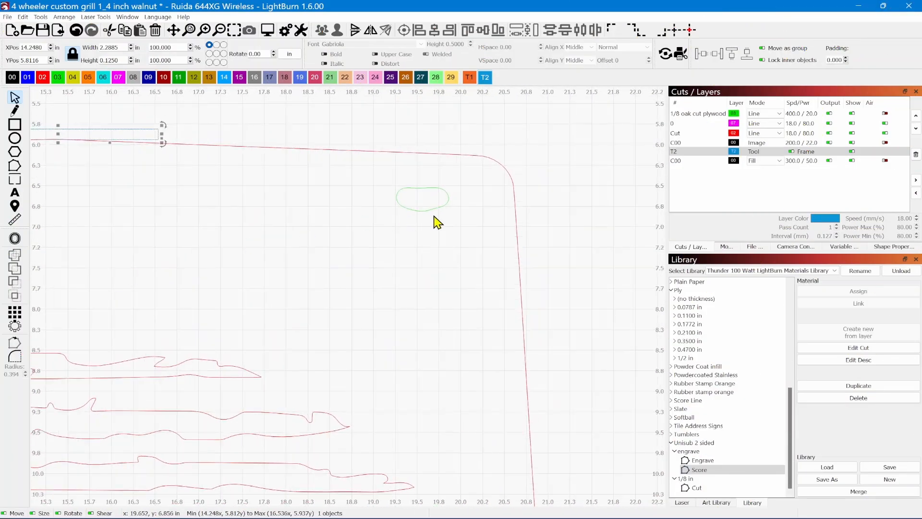
pyautogui.click(516, 219)
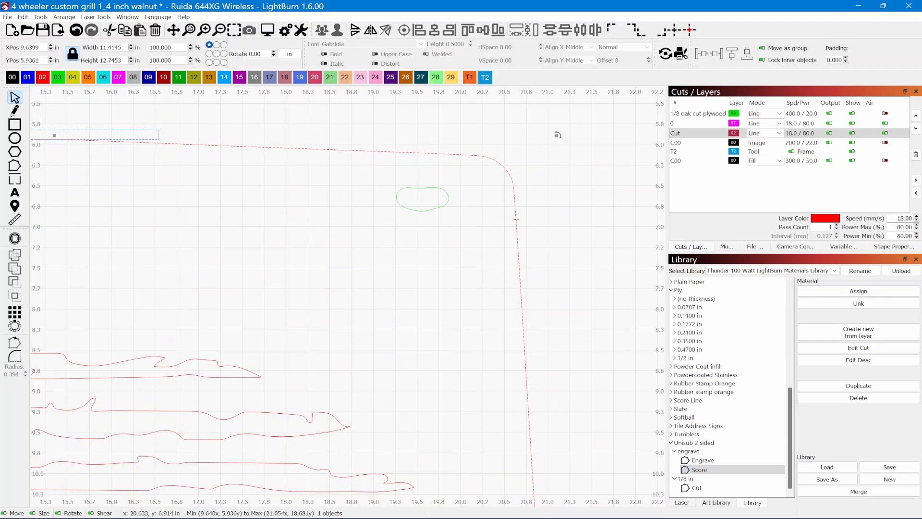
pyautogui.click(14, 165)
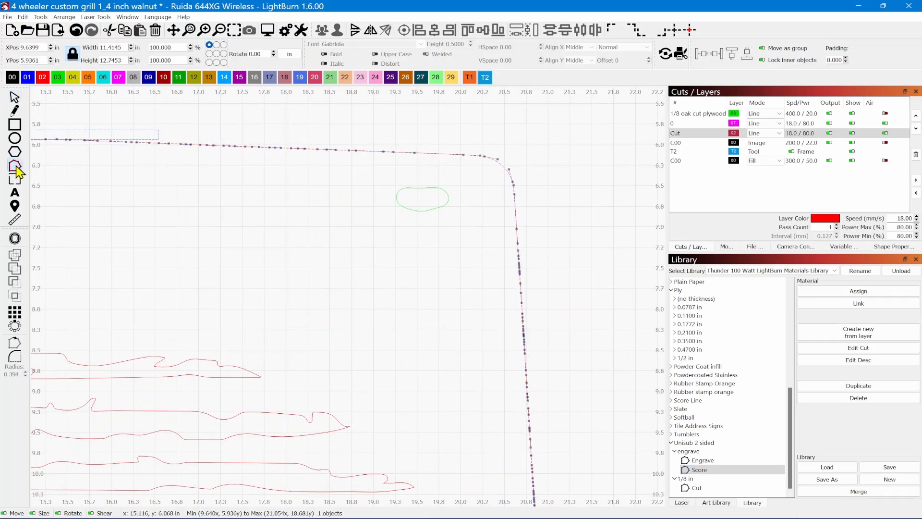
pyautogui.scroll(3, 497, 175)
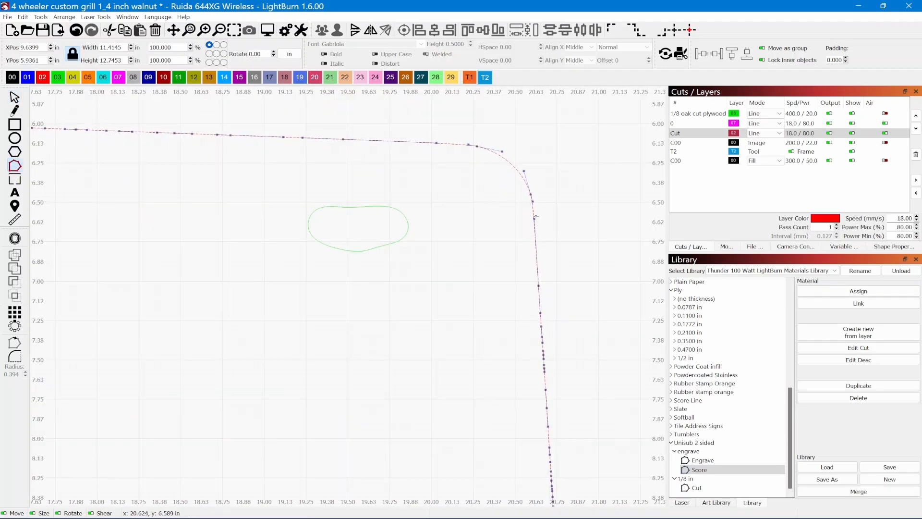
pyautogui.scroll(2, 535, 217)
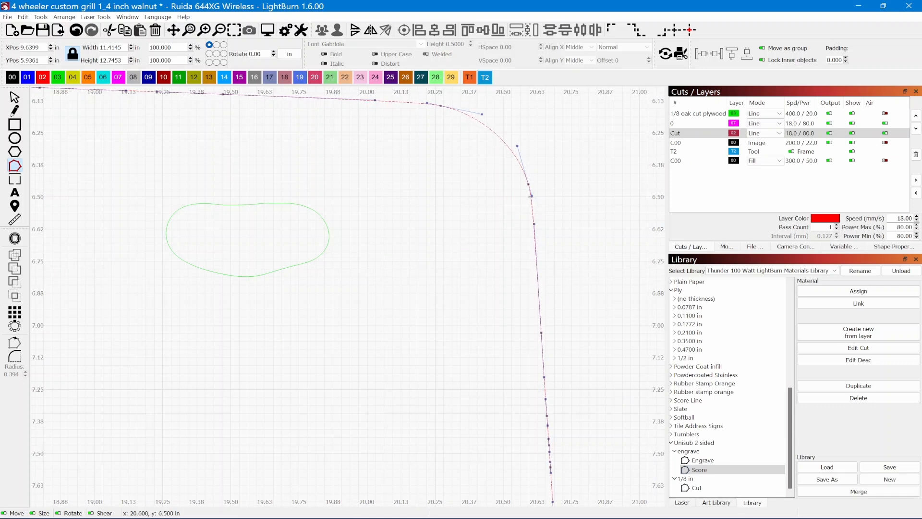
pyautogui.scroll(3, 529, 197)
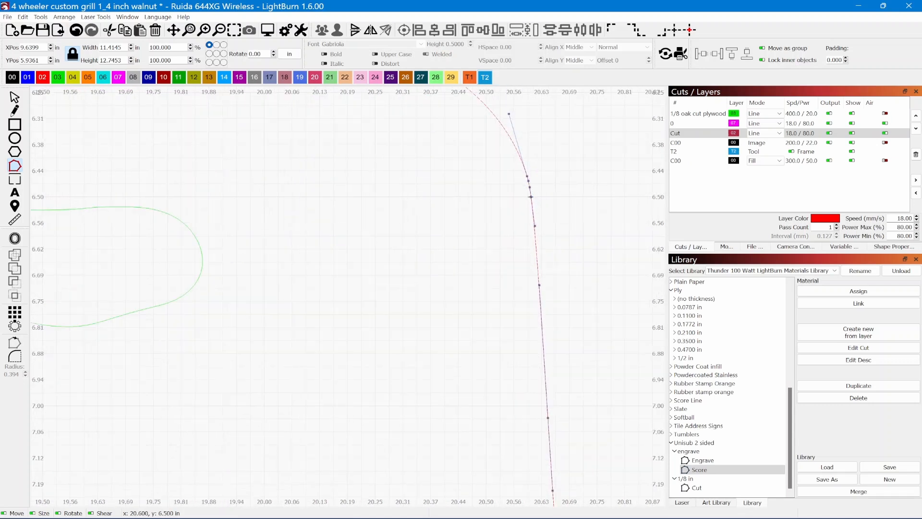
pyautogui.scroll(-4, 453, 216)
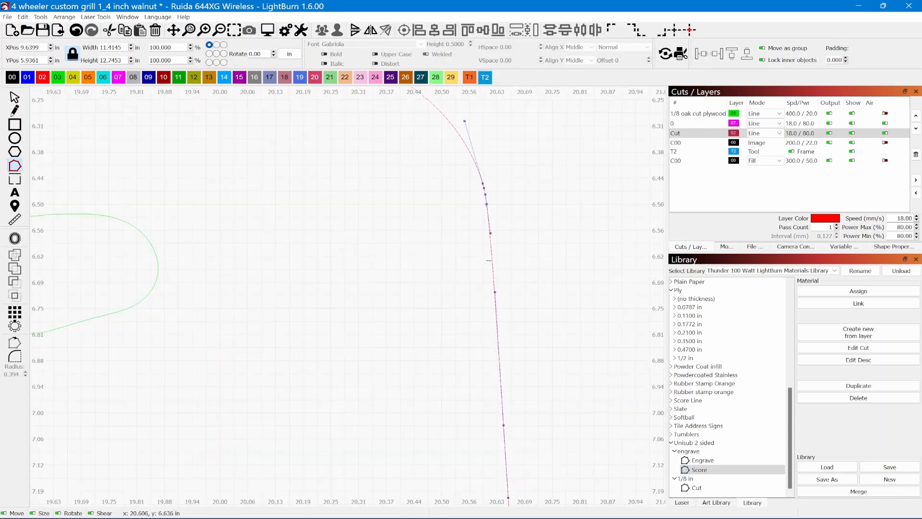
pyautogui.press('d')
# - Delete the matching line segment just below the upper left corner, separating the top edge from the rest of the outline
pyautogui.scroll(-3, 362, 313)
pyautogui.moveTo(362, 313); pyautogui.dragTo(649, 297)
pyautogui.moveTo(163, 297); pyautogui.dragTo(539, 302)
pyautogui.moveTo(56, 307); pyautogui.dragTo(549, 331)
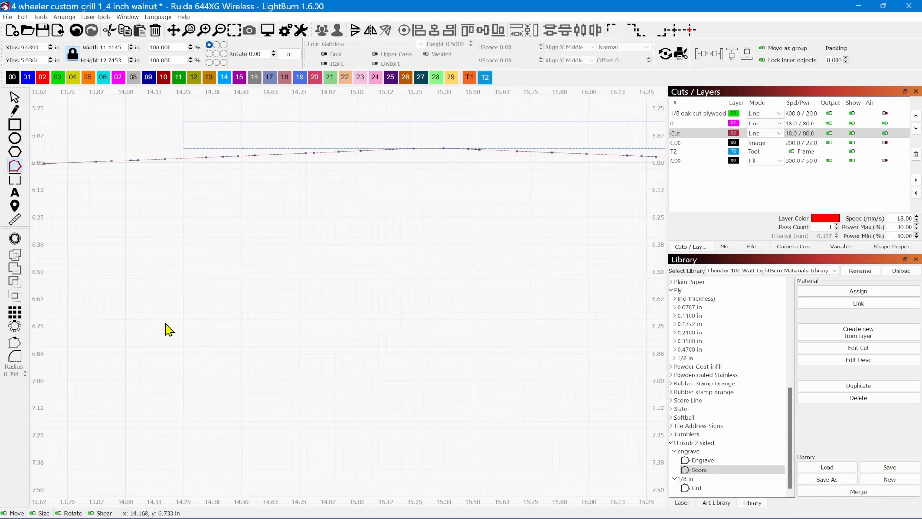
pyautogui.moveTo(168, 326); pyautogui.dragTo(509, 316)
pyautogui.moveTo(68, 322); pyautogui.dragTo(521, 323)
pyautogui.moveTo(226, 321); pyautogui.dragTo(336, 319)
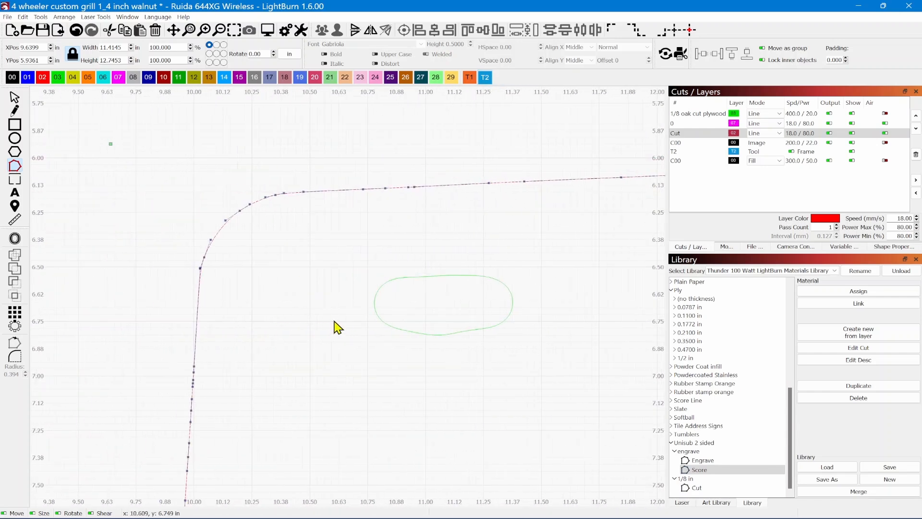
pyautogui.scroll(2, 177, 258)
pyautogui.scroll(2, 181, 264)
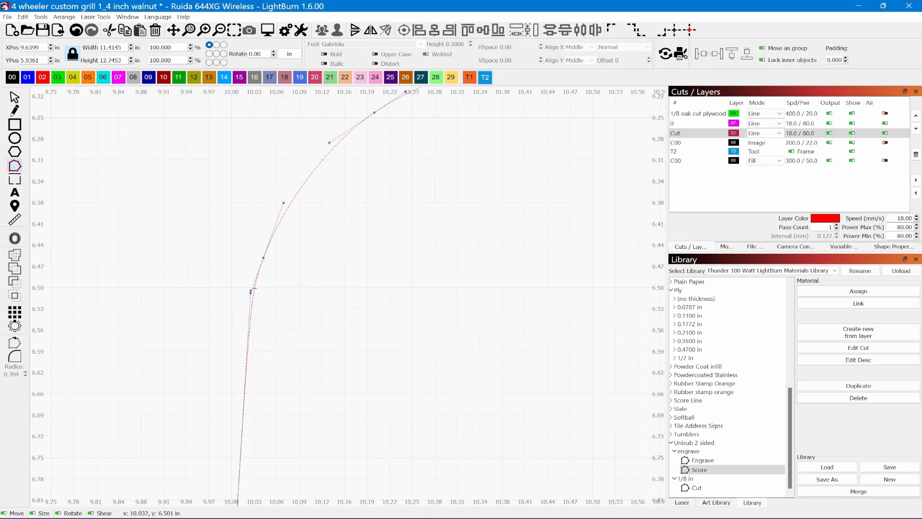
pyautogui.click(254, 287)
pyautogui.press('d')
pyautogui.scroll(-2, 260, 361)
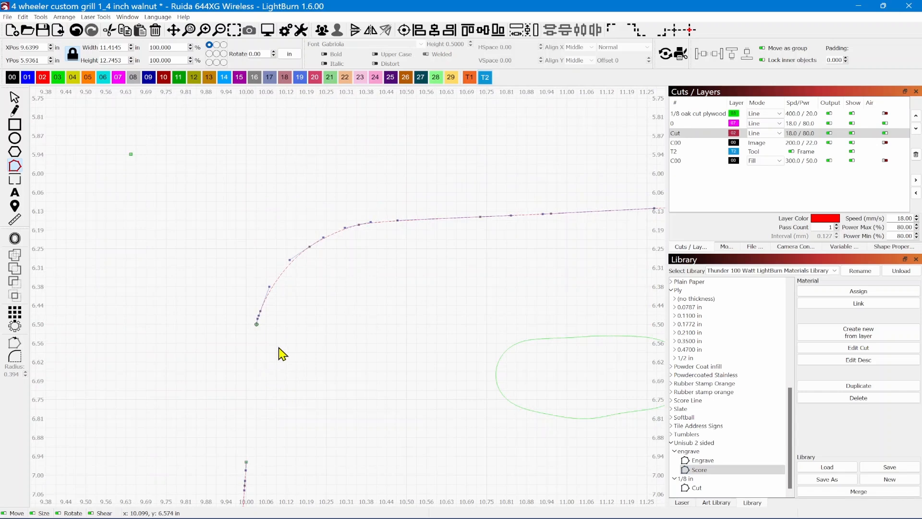
# - Select the detached top edge and nudge it straight up to a Y position of 5.8101 in, so its peak meets the reference rectangle's top
pyautogui.scroll(-6, 279, 347)
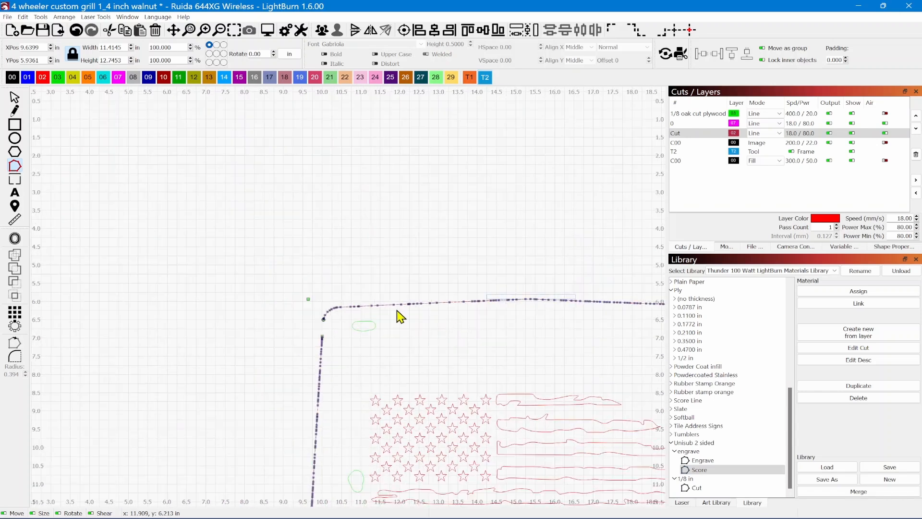
pyautogui.moveTo(240, 278); pyautogui.dragTo(92, 255)
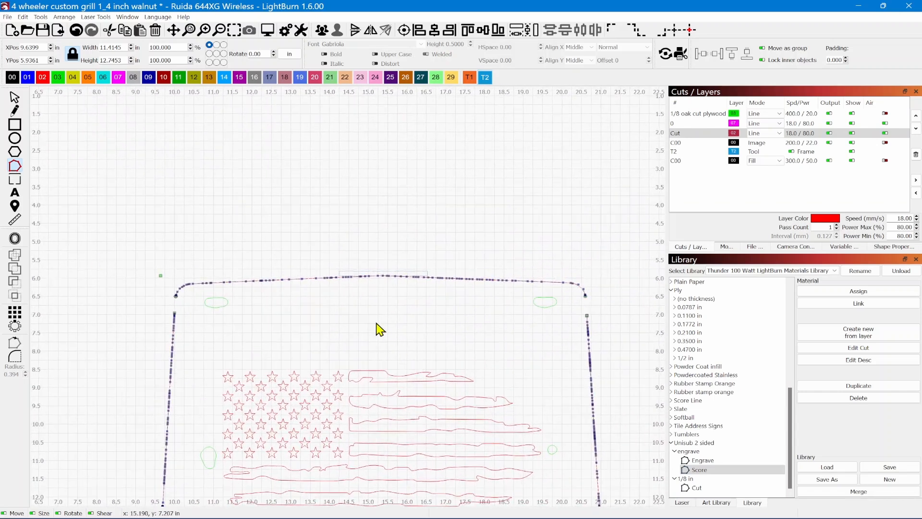
pyautogui.click(14, 98)
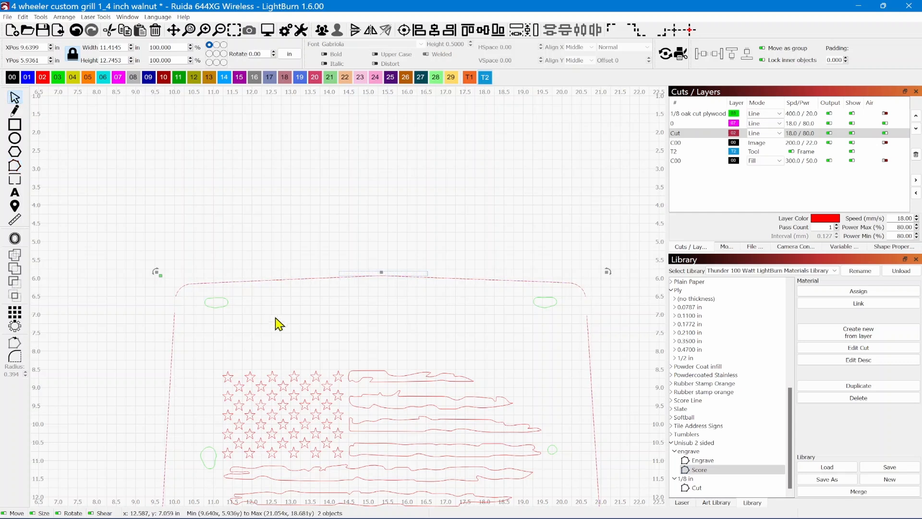
pyautogui.click(279, 324)
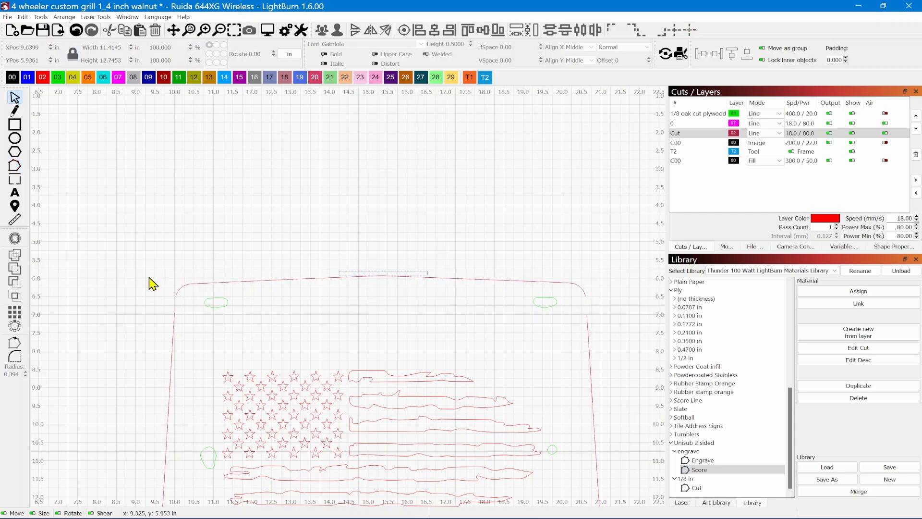
pyautogui.click(265, 281)
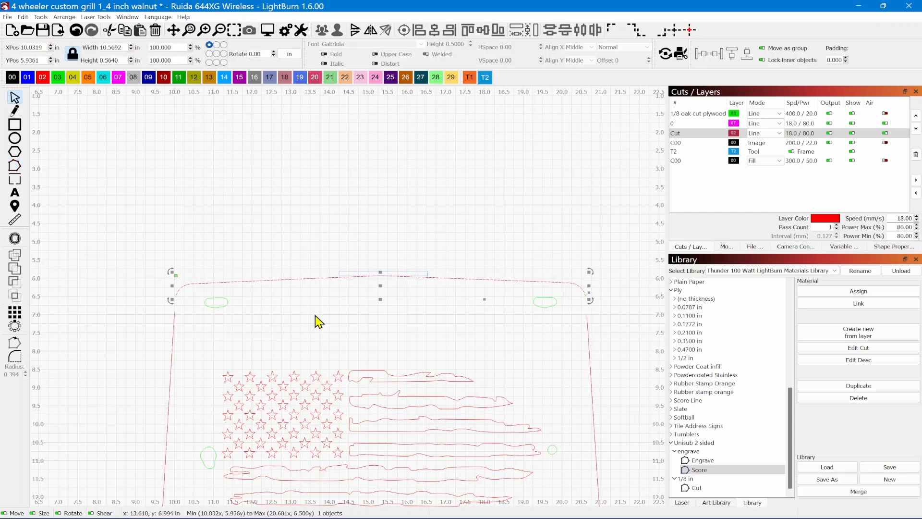
pyautogui.scroll(5, 372, 286)
pyautogui.scroll(2, 372, 290)
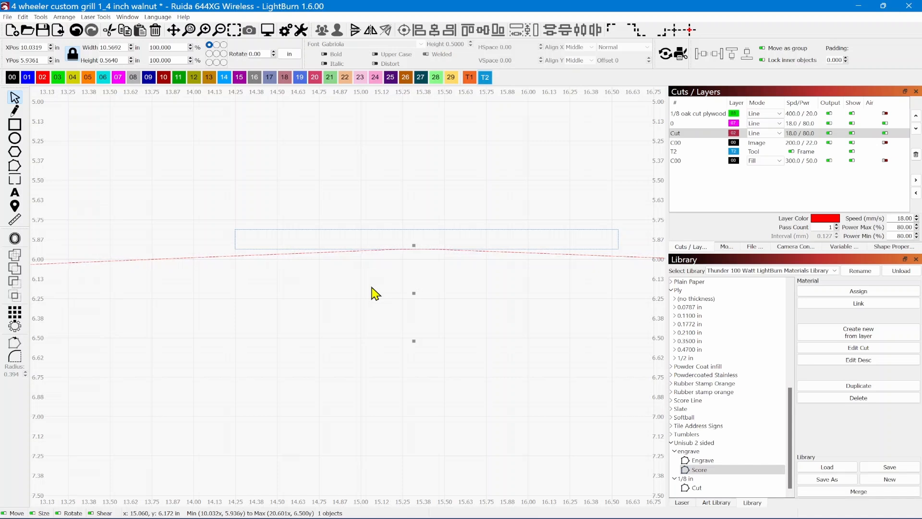
pyautogui.press('Up')
pyautogui.press('Up')
pyautogui.press('Up')
pyautogui.press('Up')
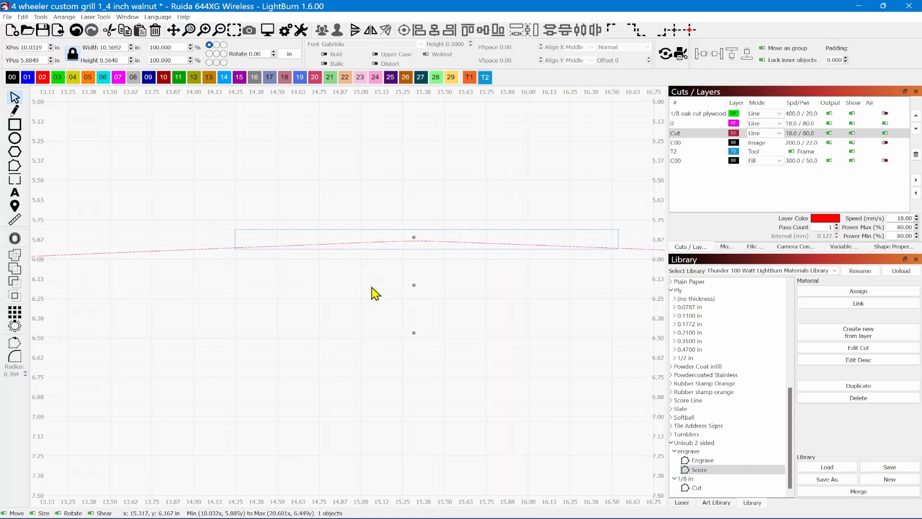
pyautogui.press('Up')
pyautogui.press('Up')
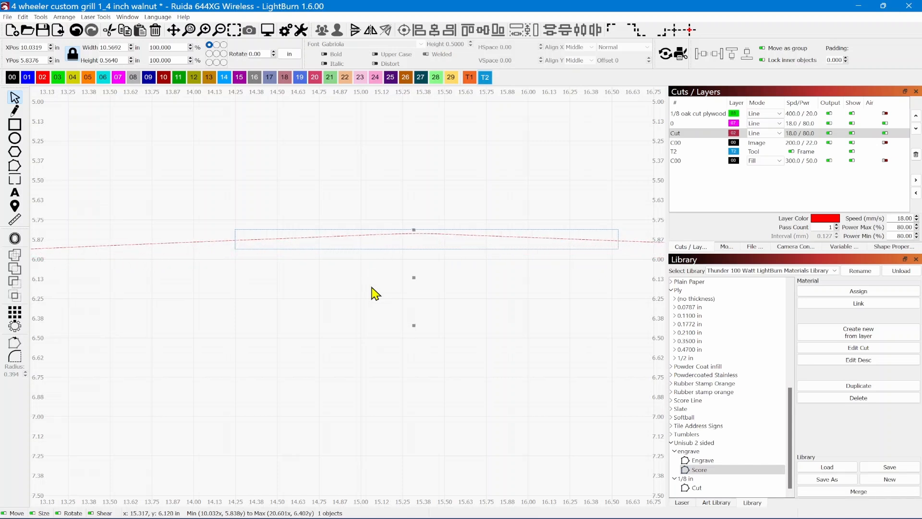
pyautogui.press('Up')
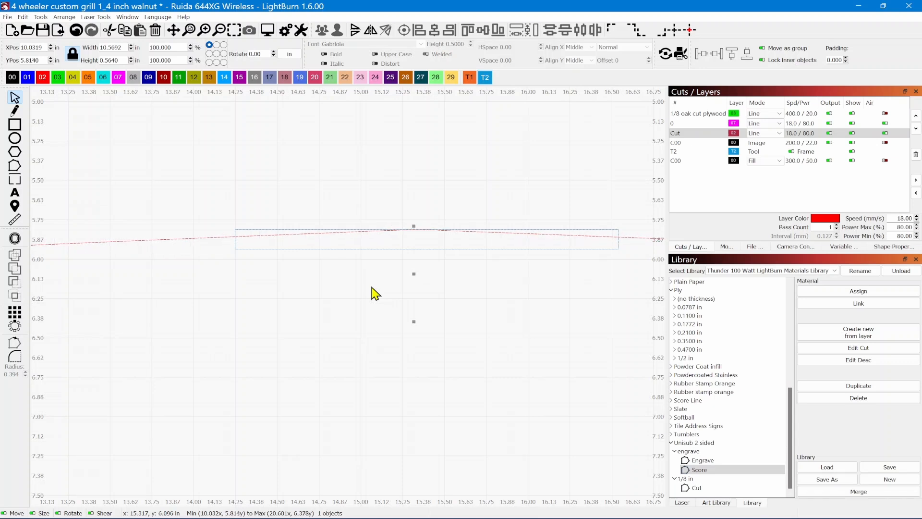
pyautogui.press('Up')
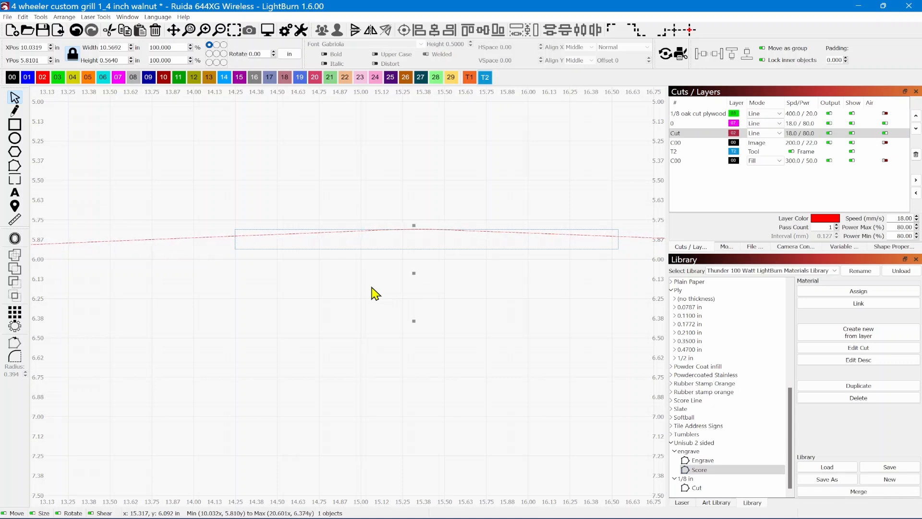
# - Join the upper end node of the right side line to the open end of the raised upper right corner
pyautogui.scroll(-2, 465, 307)
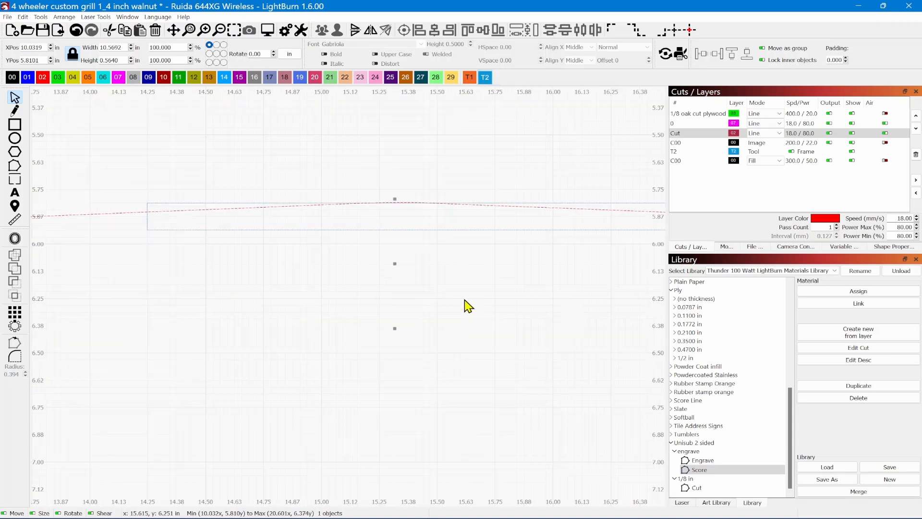
pyautogui.scroll(-5, 468, 307)
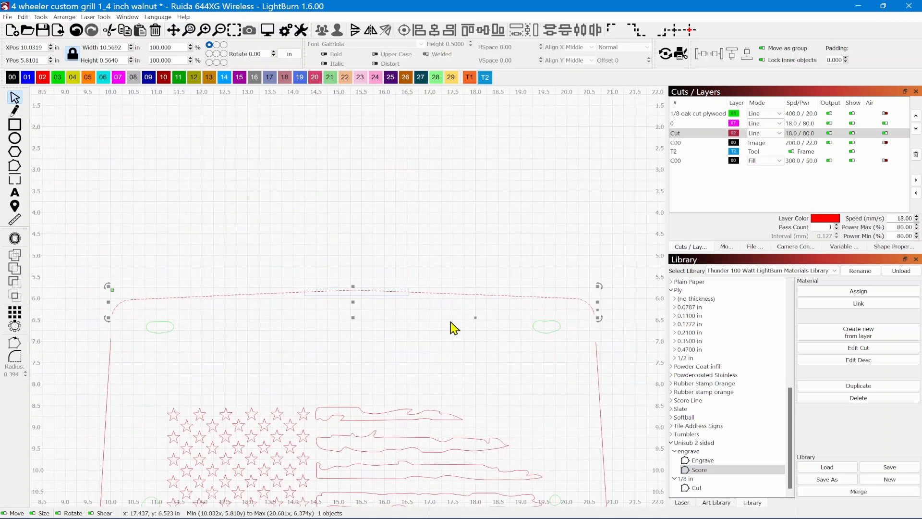
pyautogui.click(494, 348)
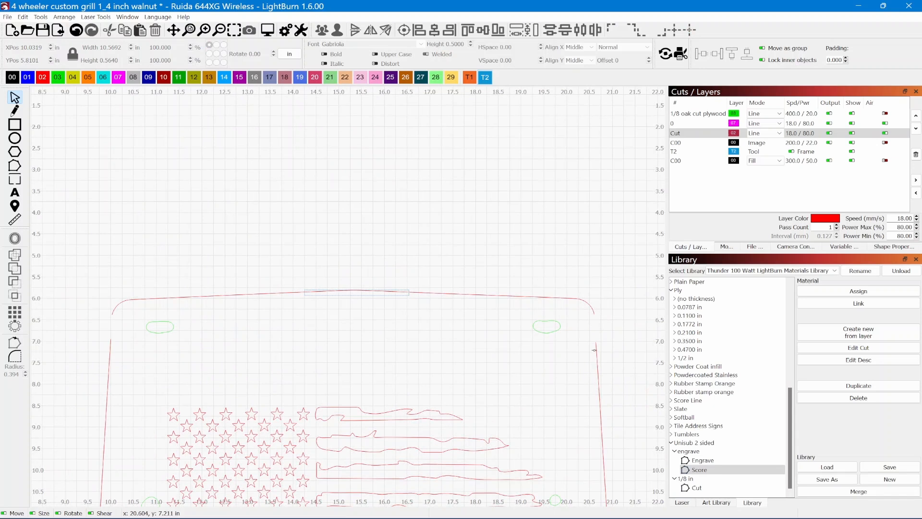
pyautogui.scroll(4, 606, 345)
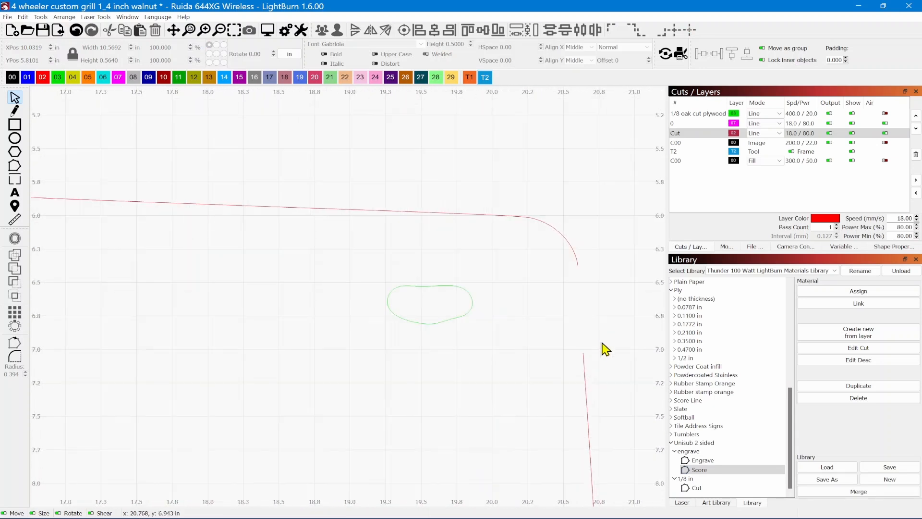
pyautogui.click(584, 359)
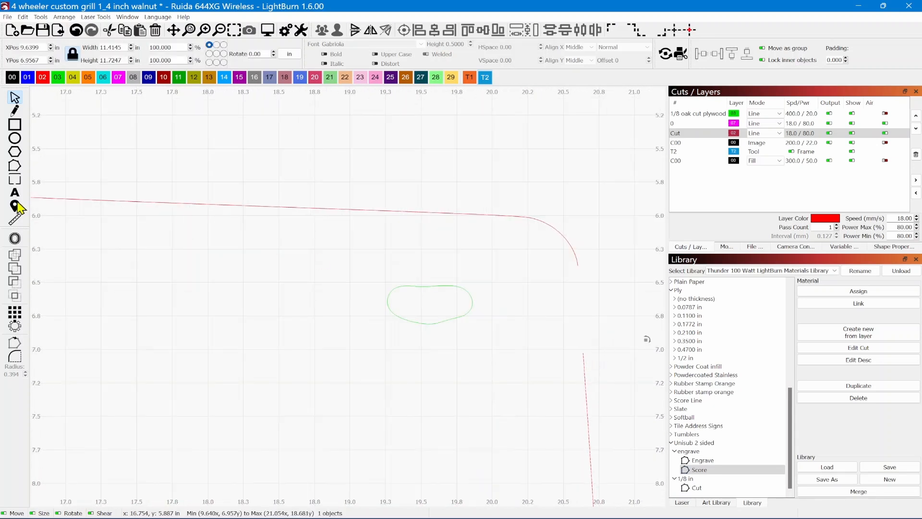
pyautogui.click(14, 165)
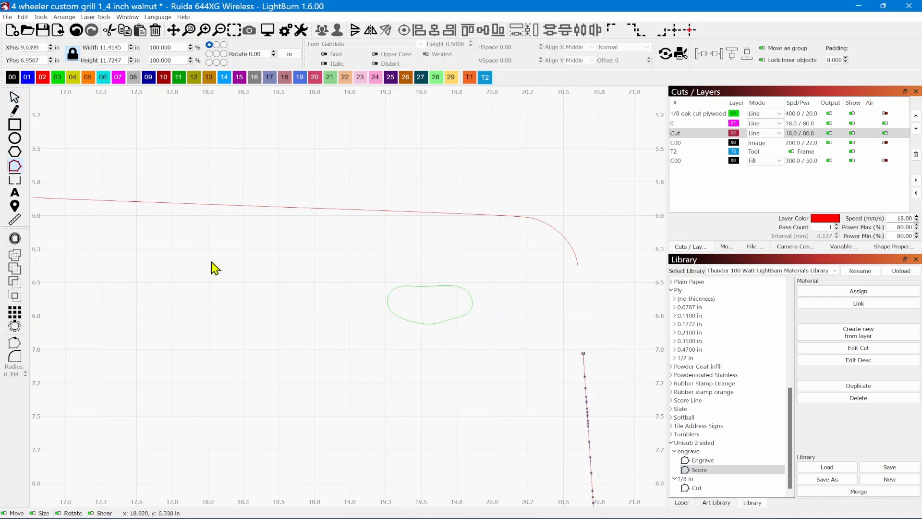
pyautogui.moveTo(583, 353); pyautogui.dragTo(580, 266)
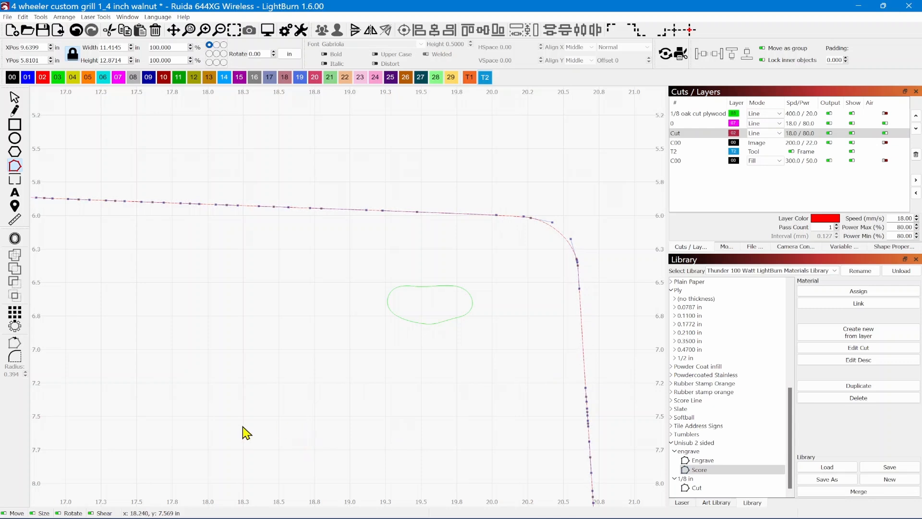
# - Join the upper end node of the left side line to the open end of the raised upper left corner
pyautogui.moveTo(242, 421); pyautogui.dragTo(659, 377)
pyautogui.moveTo(264, 368); pyautogui.dragTo(778, 379)
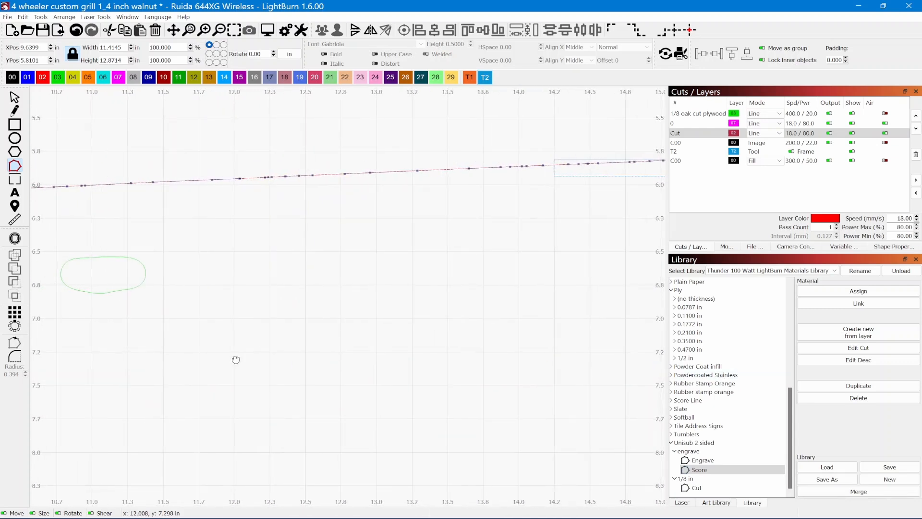
pyautogui.moveTo(237, 360); pyautogui.dragTo(580, 391)
pyautogui.scroll(2, 391, 319)
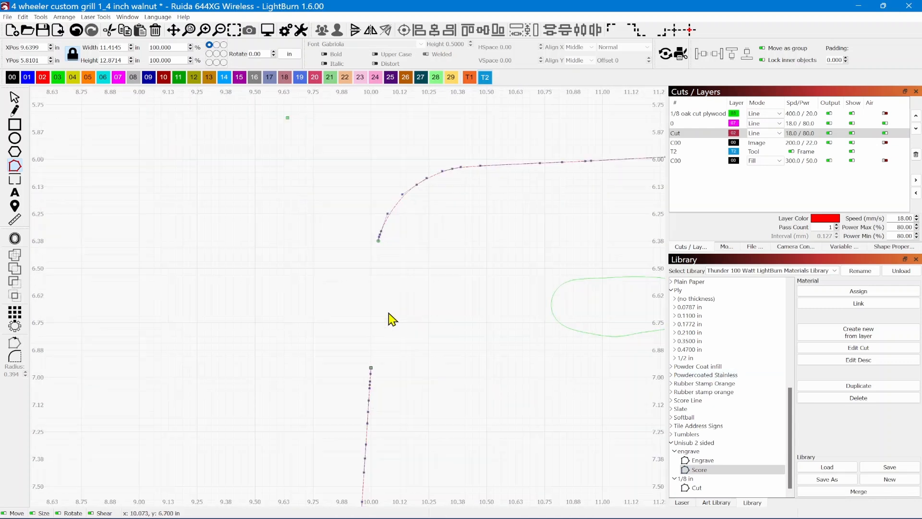
pyautogui.moveTo(370, 368); pyautogui.dragTo(380, 239)
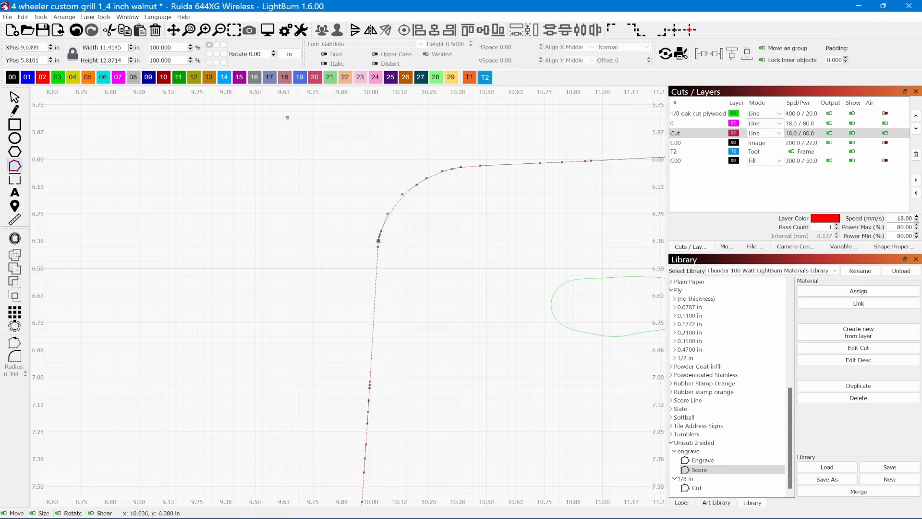
# - Leave node editing and select the grill outline to check that it is one continuous shape
pyautogui.scroll(-8, 454, 351)
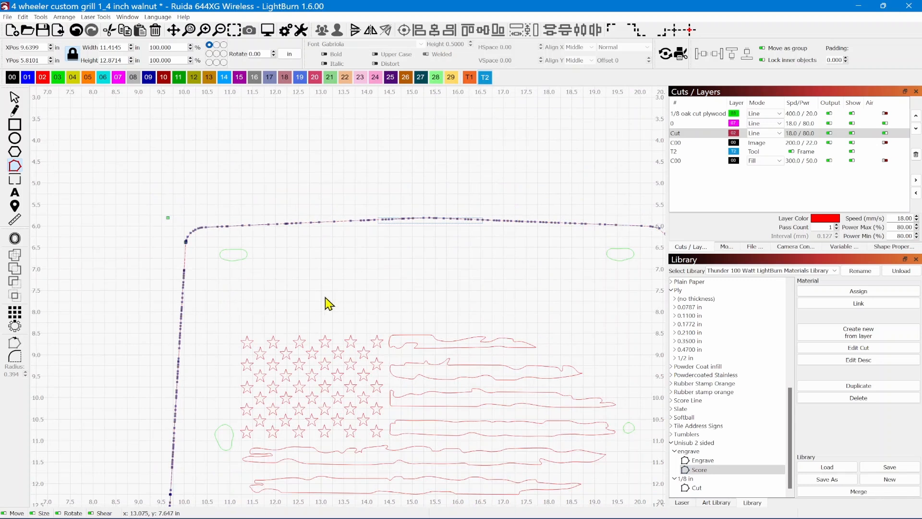
pyautogui.click(14, 97)
pyautogui.click(324, 314)
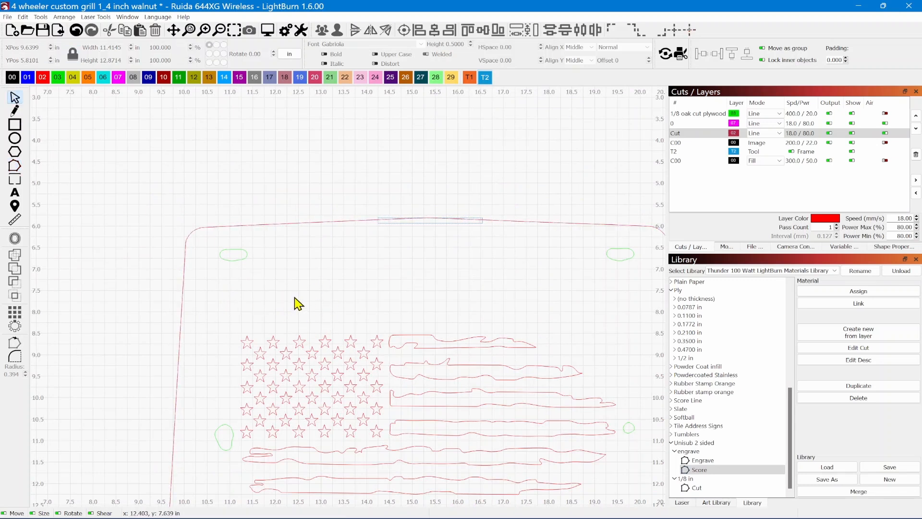
pyautogui.click(274, 224)
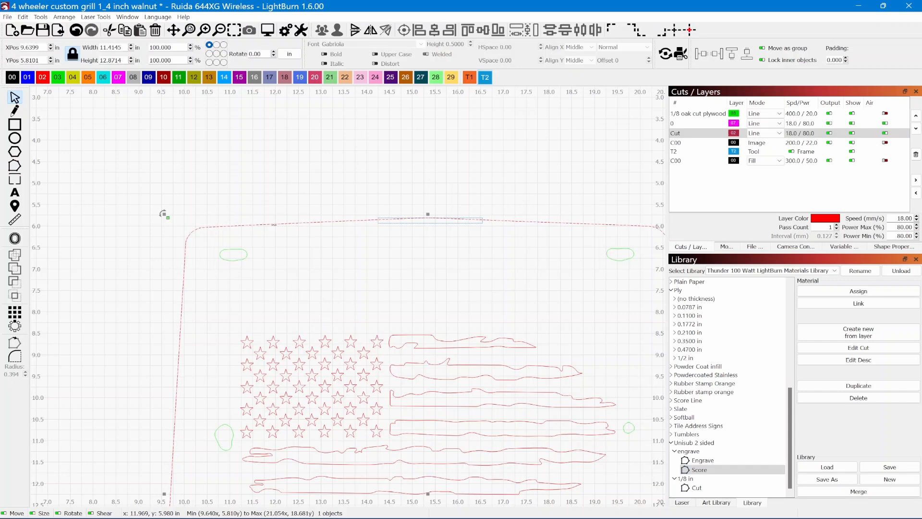
pyautogui.scroll(-1, 336, 295)
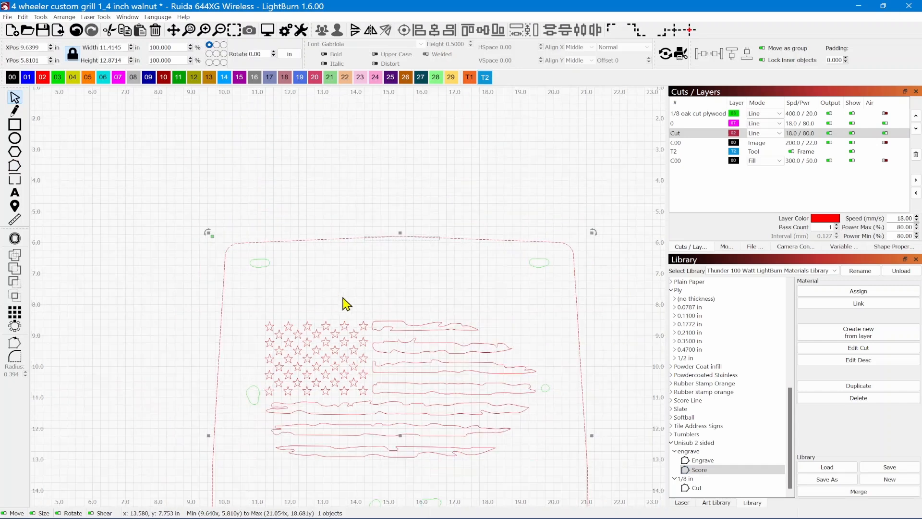
# - Examine the continuous grill outline and the upright reference rectangle lying across its upper left side
pyautogui.scroll(-1, 365, 293)
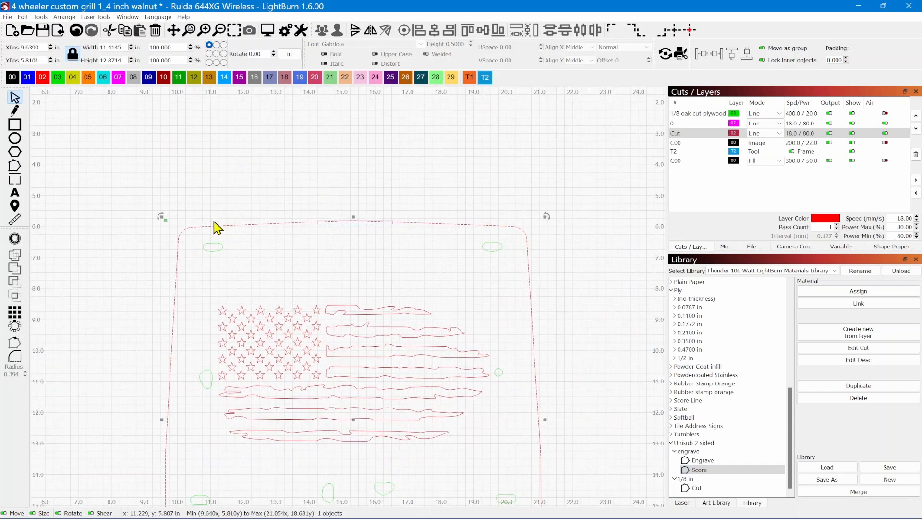
pyautogui.click(266, 270)
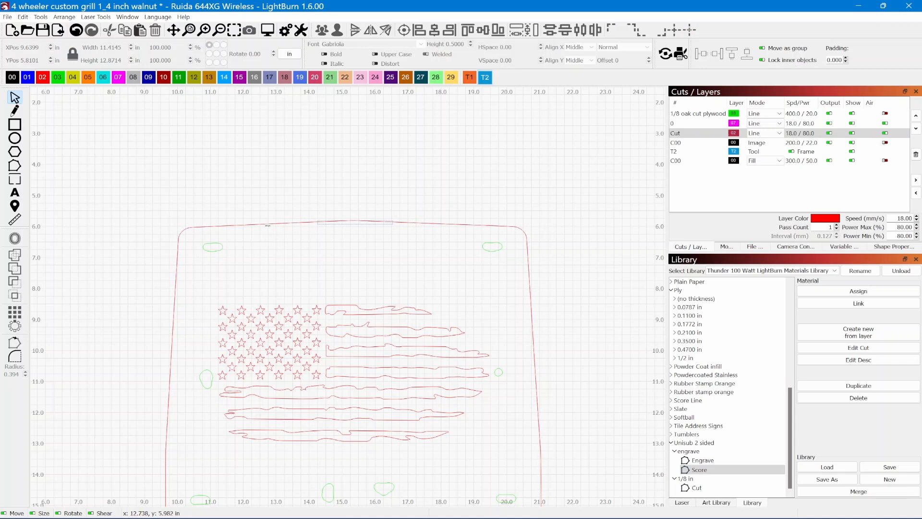
pyautogui.click(268, 224)
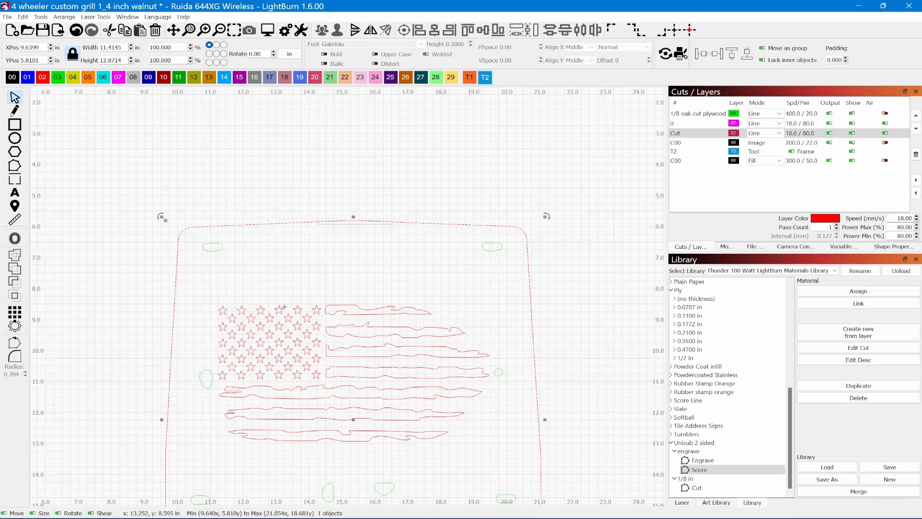
pyautogui.click(298, 274)
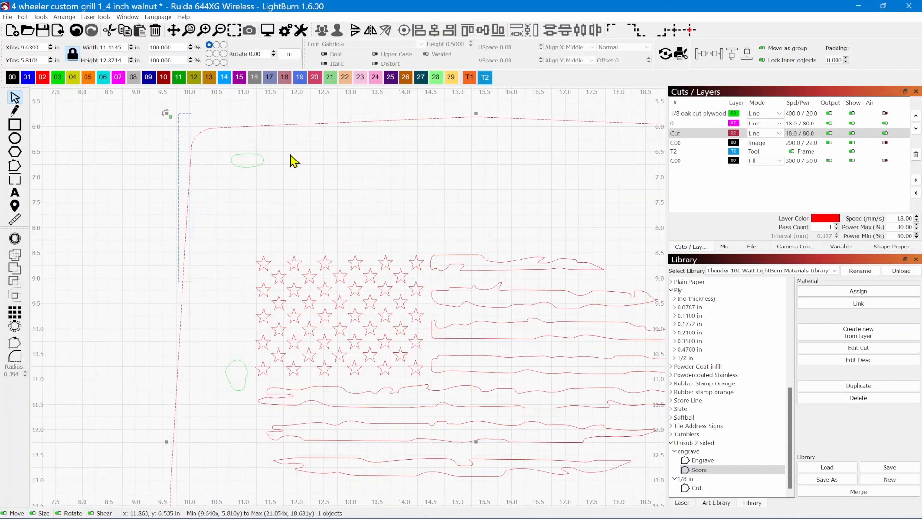
pyautogui.moveTo(309, 158); pyautogui.dragTo(260, 178)
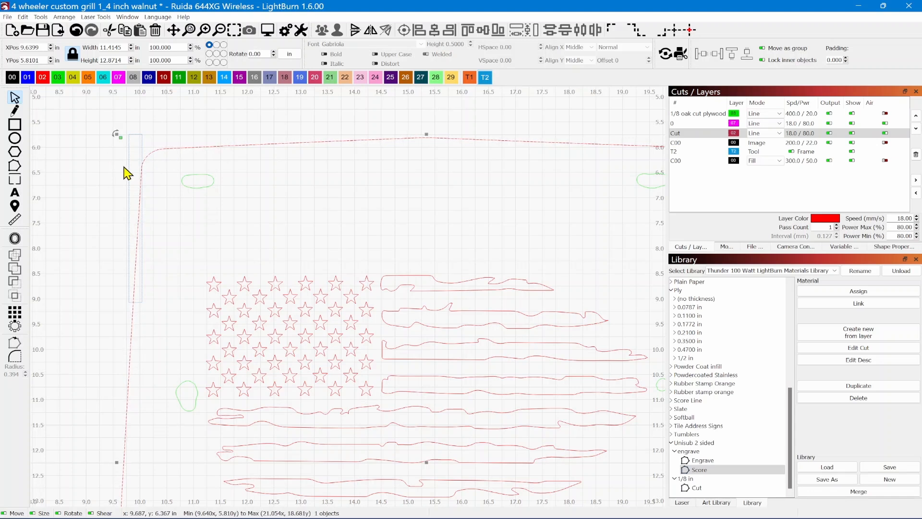
pyautogui.click(117, 134)
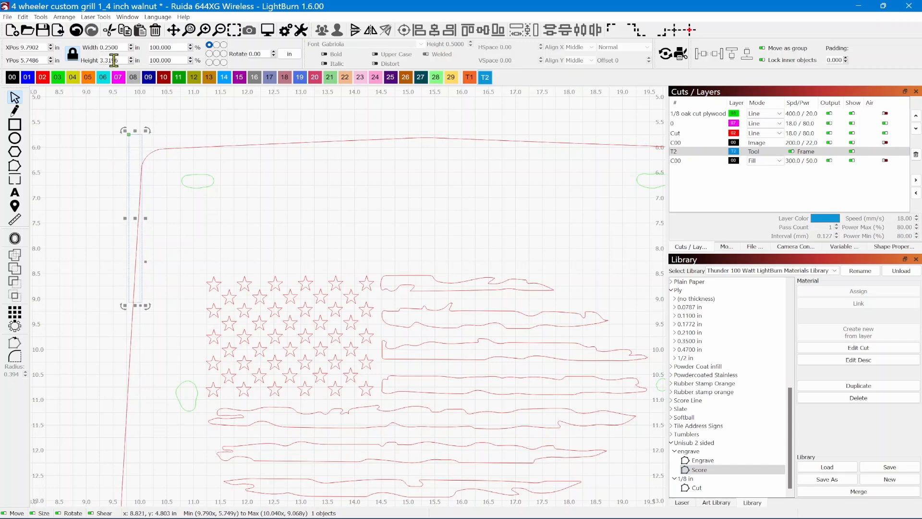
pyautogui.scroll(3, 140, 165)
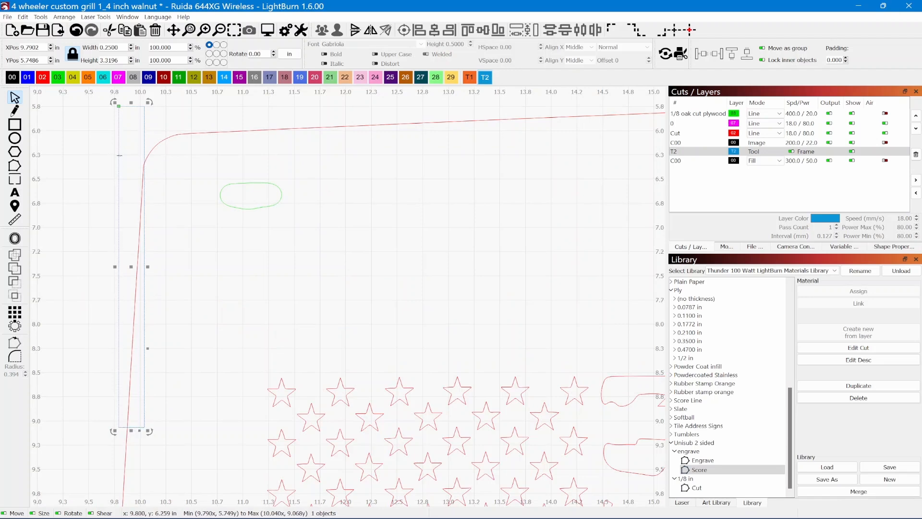
pyautogui.scroll(-3, 168, 178)
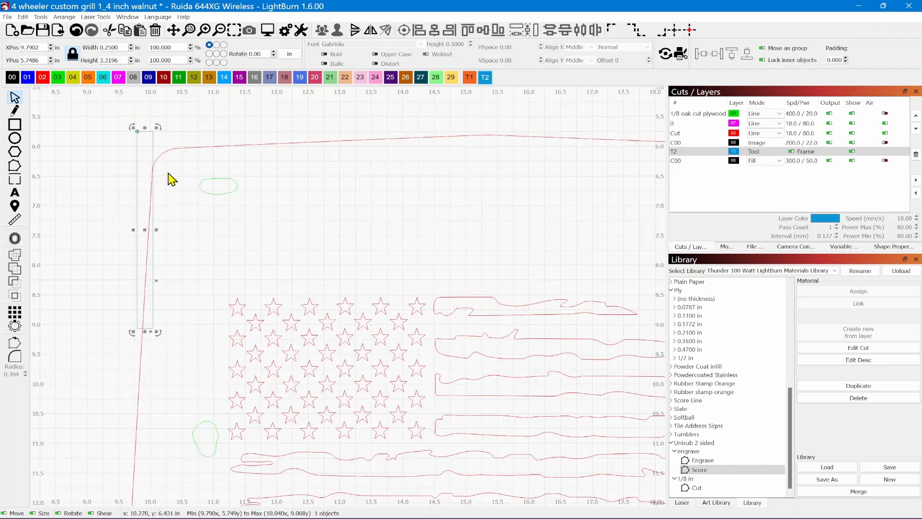
pyautogui.click(268, 160)
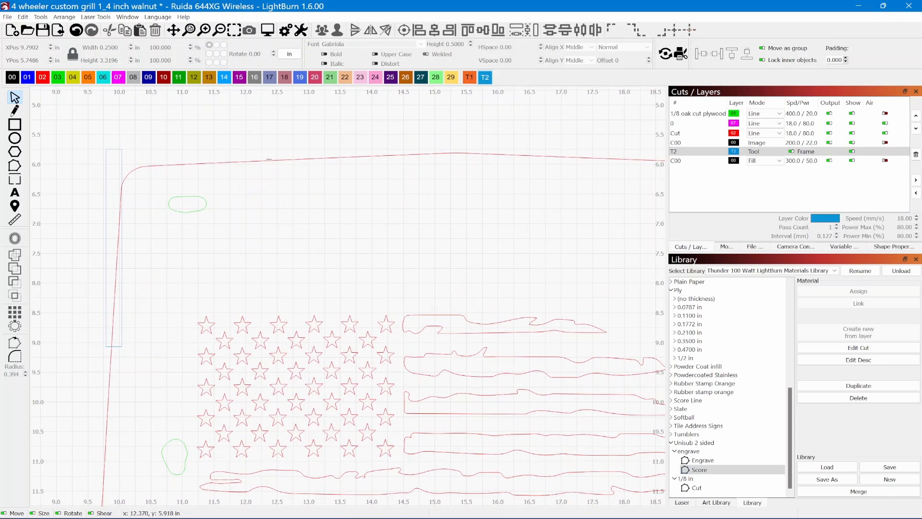
# - Open the grill outline for node editing and delete the top-edge segment just right of the upper left corner curve
pyautogui.click(269, 159)
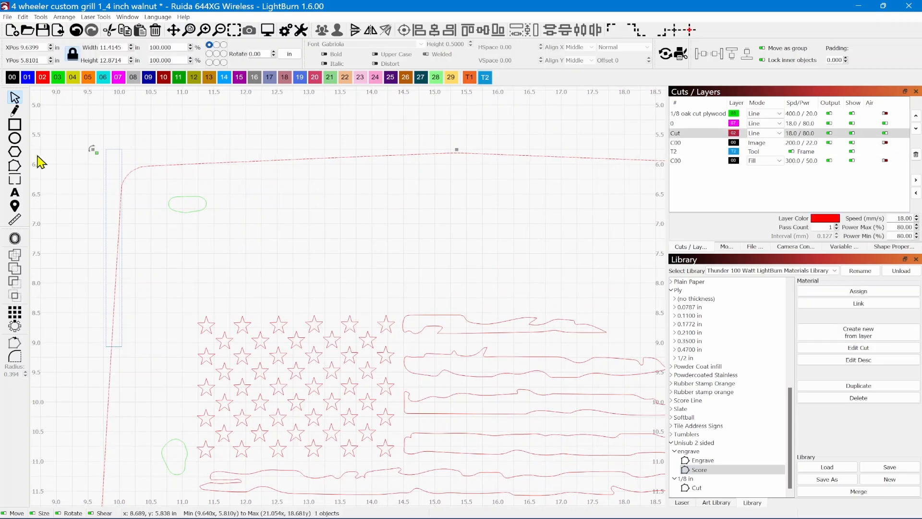
pyautogui.click(14, 166)
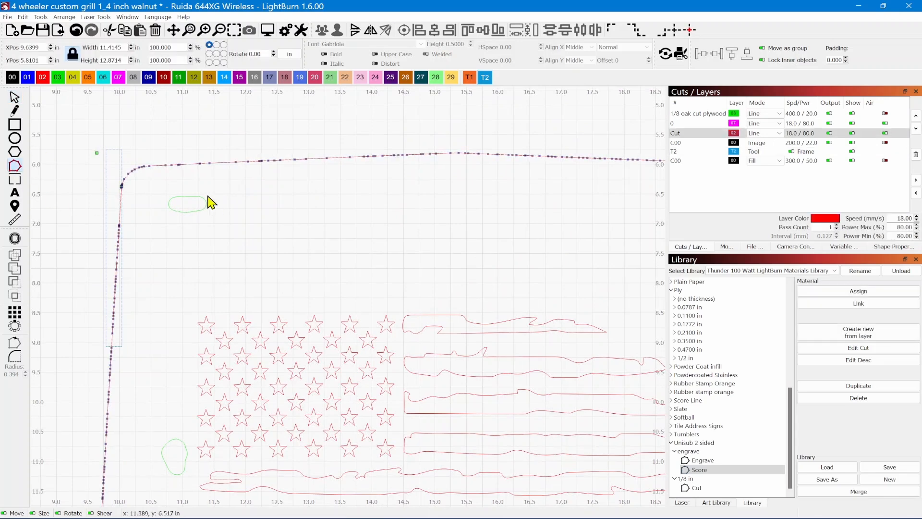
pyautogui.scroll(5, 167, 143)
pyautogui.moveTo(204, 193); pyautogui.dragTo(362, 142)
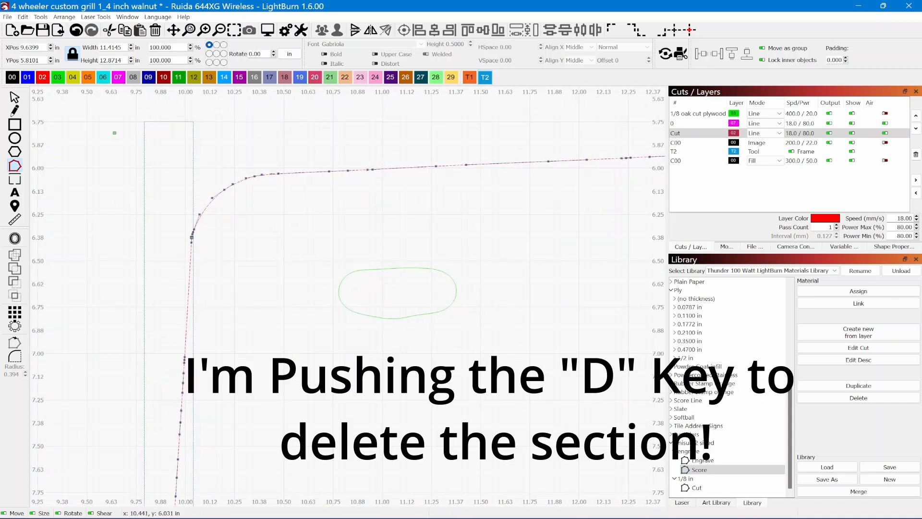
pyautogui.press('d')
# - Undo a trial cut at the top edge's central peak and instead delete a segment a little further left of it
pyautogui.moveTo(371, 209); pyautogui.dragTo(99, 274)
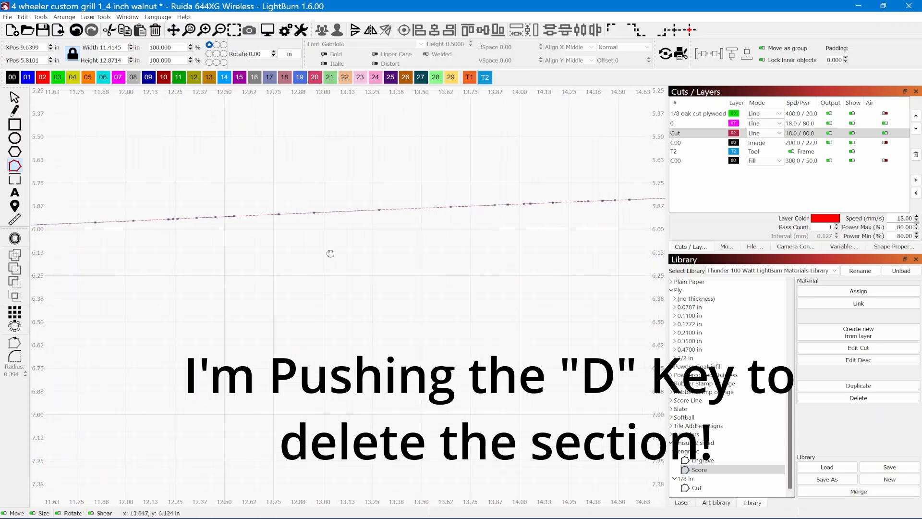
pyautogui.moveTo(512, 256); pyautogui.dragTo(327, 250)
pyautogui.scroll(-3, 379, 259)
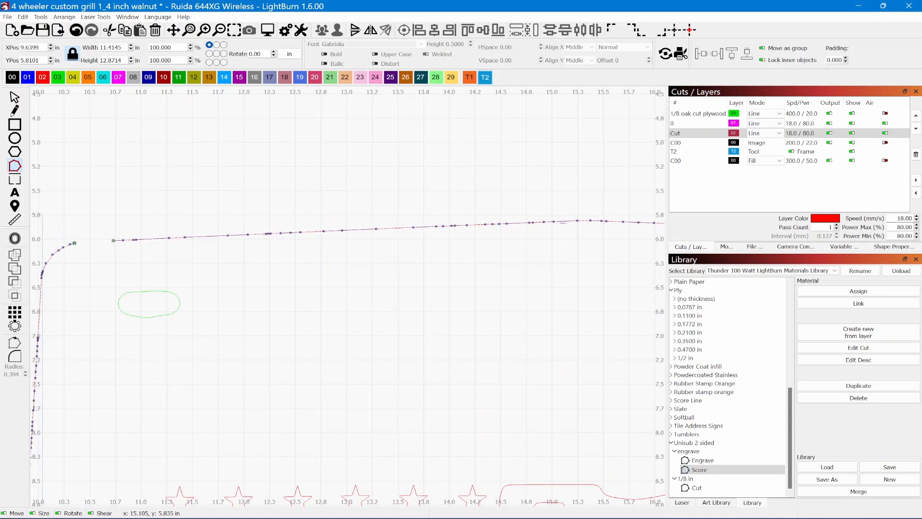
pyautogui.click(558, 221)
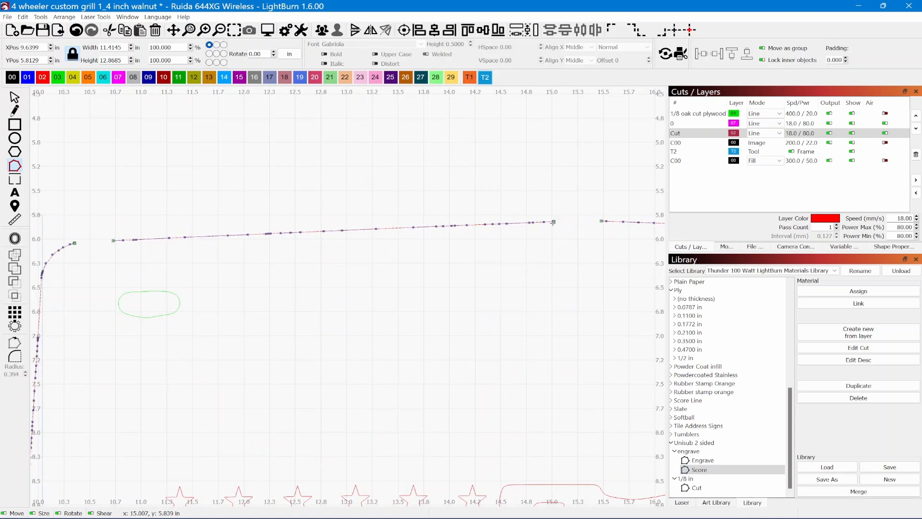
pyautogui.hotkey('ctrl', 'z')
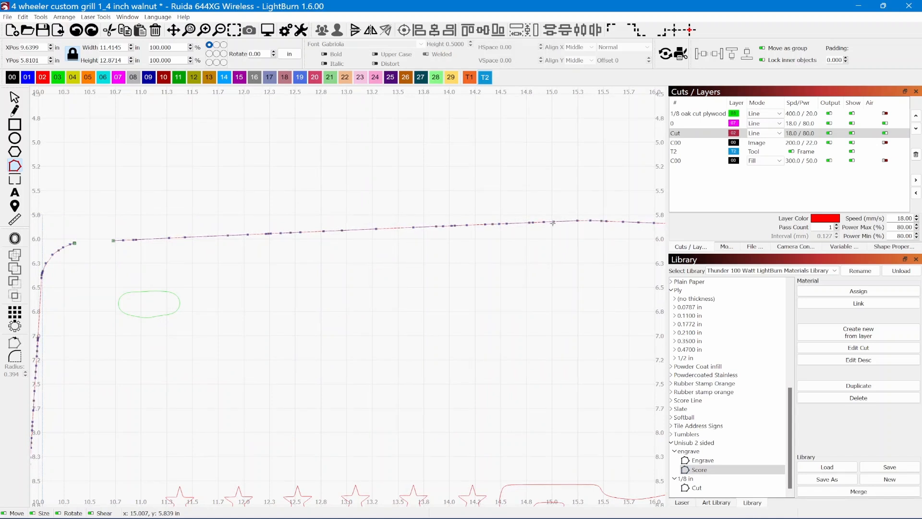
pyautogui.click(511, 223)
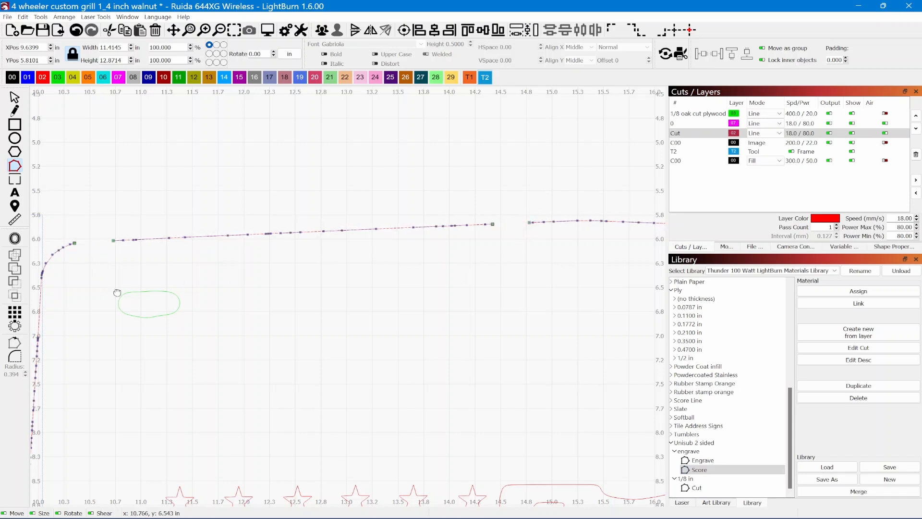
# - Delete the left-side segment just below the corner curve and another further down, near the lower half of the star field
pyautogui.moveTo(120, 298); pyautogui.dragTo(258, 206)
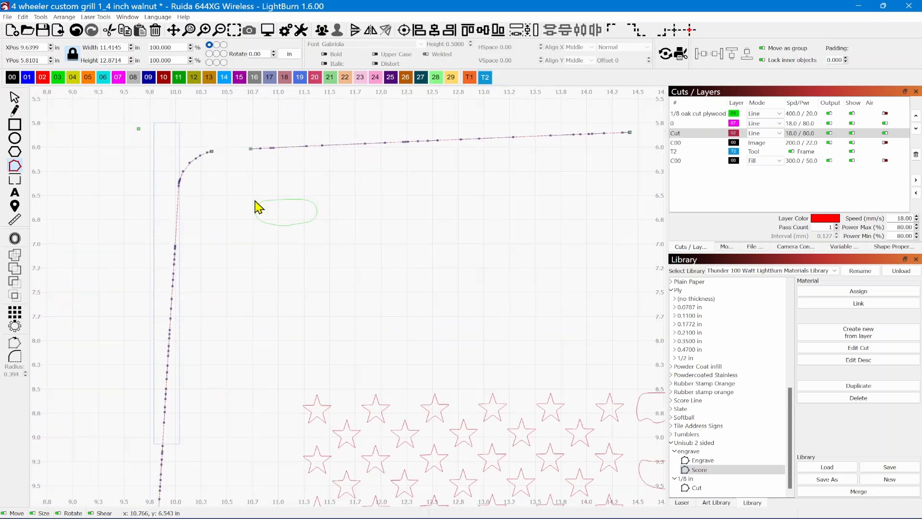
pyautogui.click(176, 217)
pyautogui.moveTo(174, 420); pyautogui.dragTo(188, 280)
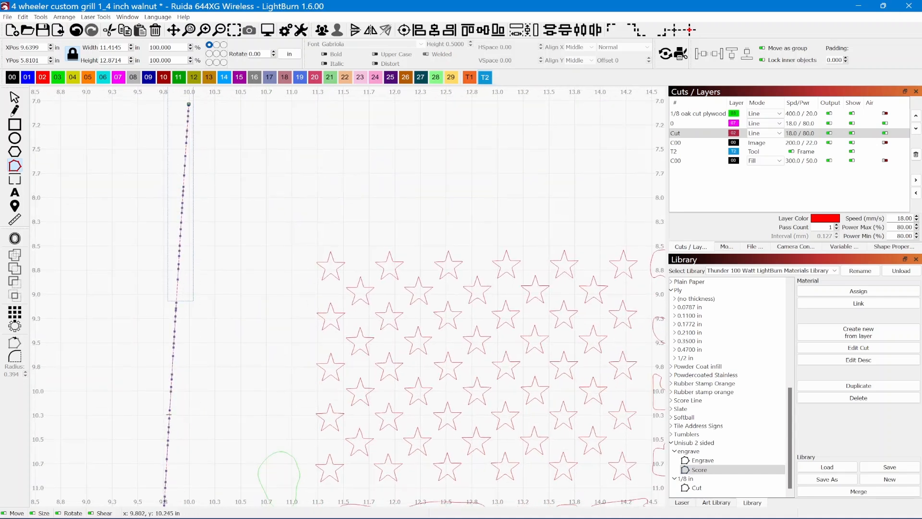
pyautogui.scroll(-4, 174, 422)
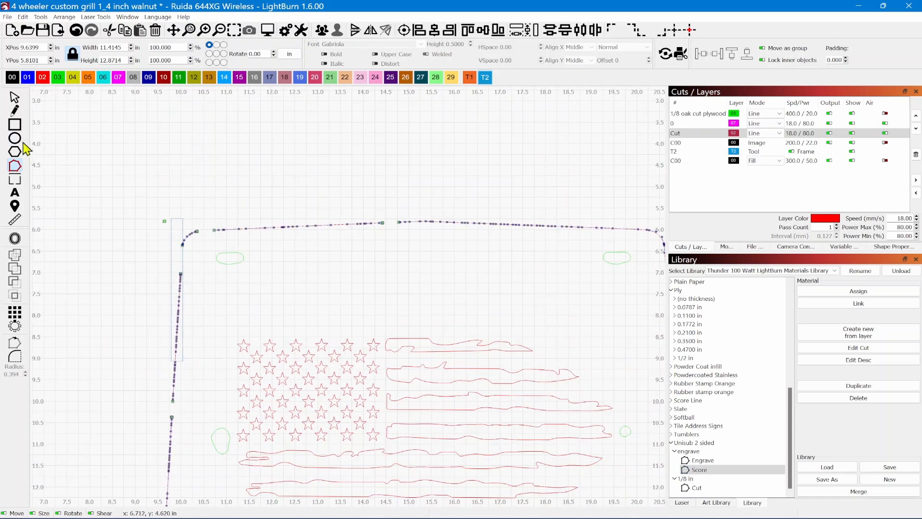
# - Leave node editing and delete the detached left part of the top edge and the detached upper part of the left side
pyautogui.click(14, 100)
pyautogui.click(211, 247)
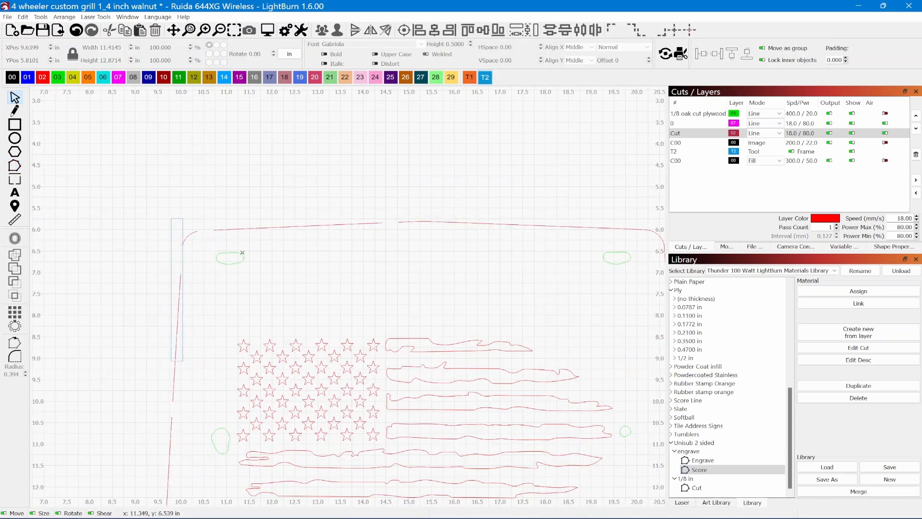
pyautogui.moveTo(279, 214); pyautogui.dragTo(264, 246)
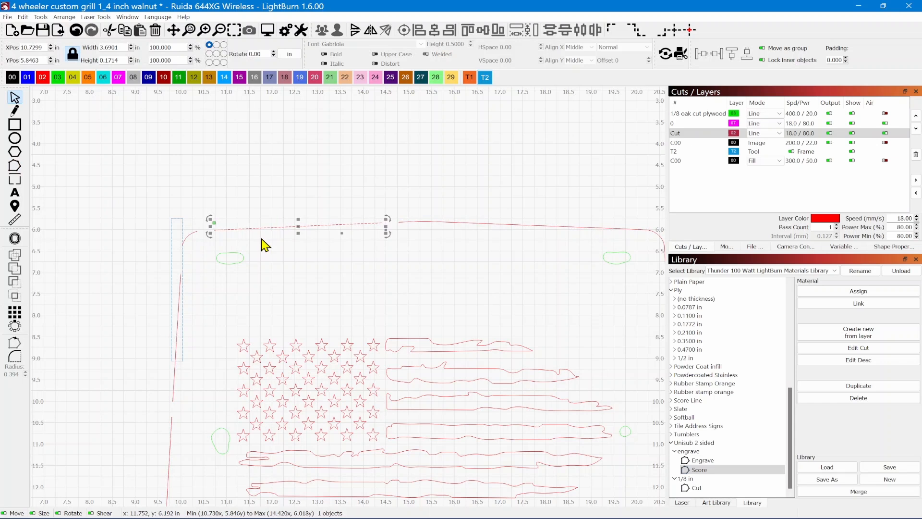
pyautogui.press('Delete')
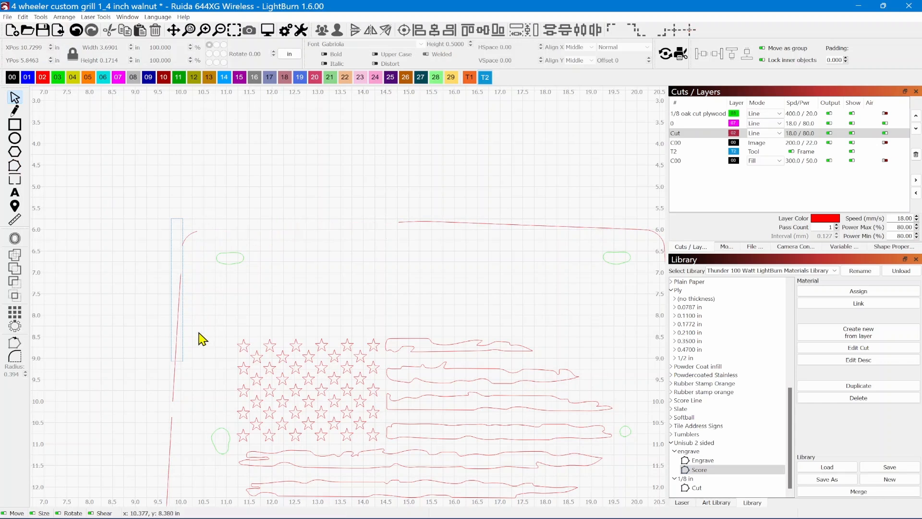
pyautogui.click(172, 387)
pyautogui.press('Delete')
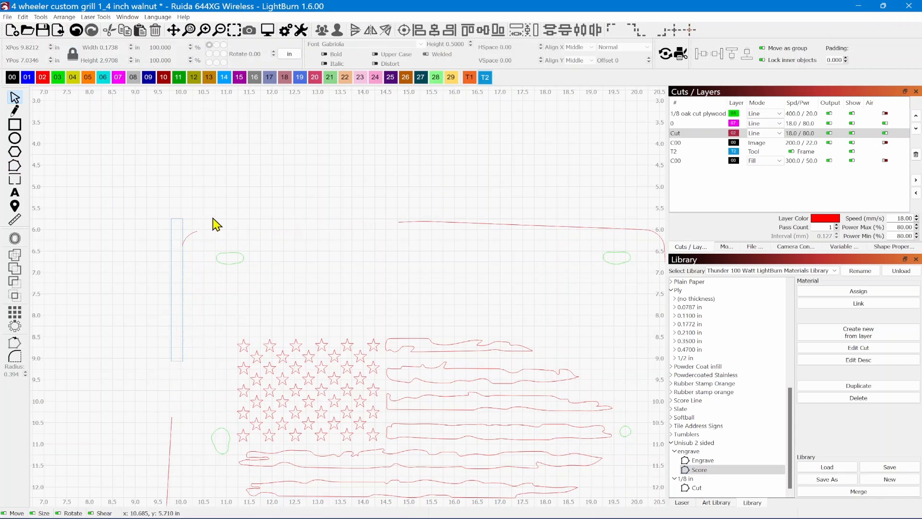
# - Select the detached upper left corner curve and nudge it straight left to an X position of 9.7955 in, against the reference rectangle's left edge
pyautogui.click(190, 235)
pyautogui.scroll(6, 183, 240)
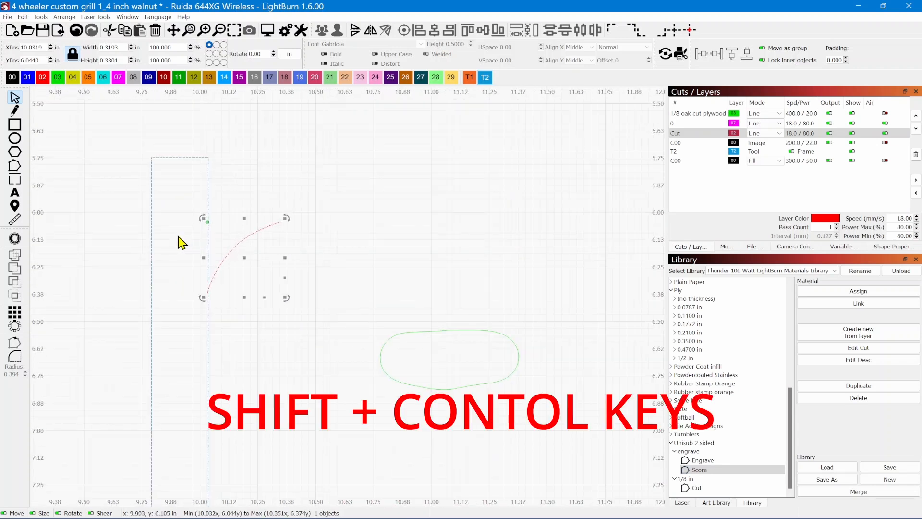
pyautogui.hotkey('ctrl', 'shift', 'Left')
pyautogui.hotkey('ctrl', 'shift', 'Left')
pyautogui.hotkey('ctrl', 'shift', 'Left')
pyautogui.hotkey('ctrl', 'shift', 'Left')
pyautogui.hotkey('ctrl', 'shift', 'Left')
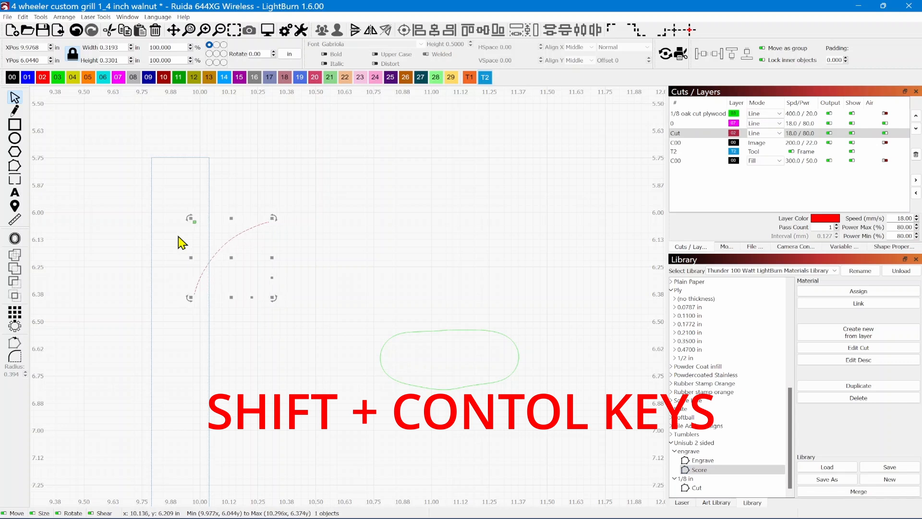
pyautogui.hotkey('ctrl', 'shift', 'Left')
pyautogui.hotkey('ctrl', 'shift', 'Left')
pyautogui.hotkey('ctrl', 'shift', 'Left')
pyautogui.hotkey('ctrl', 'shift', 'Left')
pyautogui.hotkey('ctrl', 'shift', 'Left')
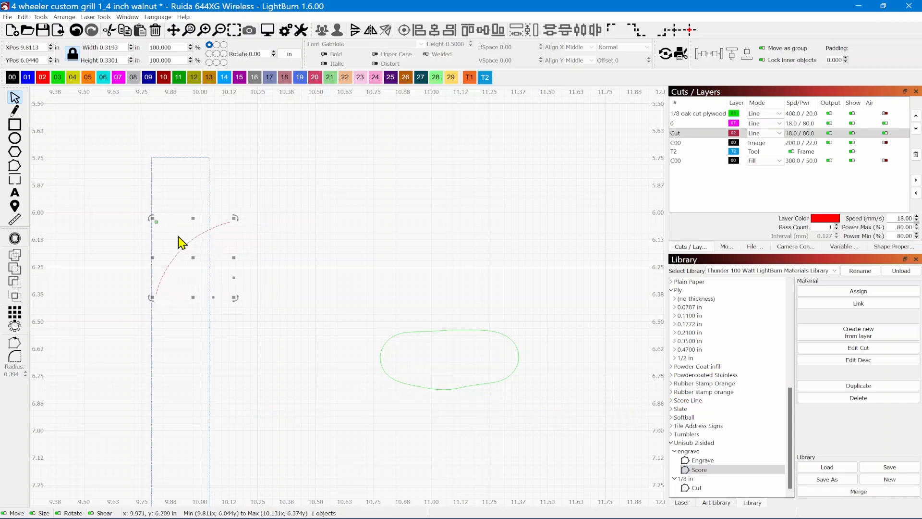
pyautogui.hotkey('ctrl', 'shift', 'Left')
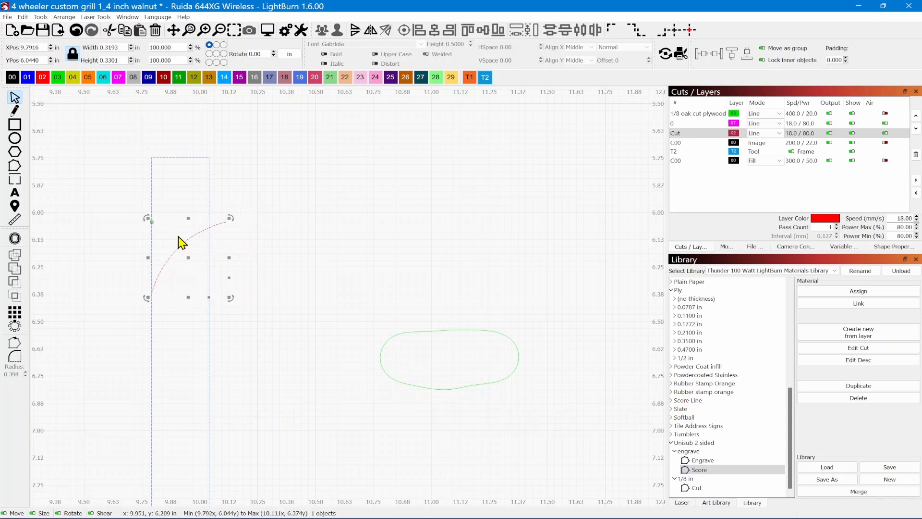
pyautogui.hotkey('ctrl', 'shift', 'Right')
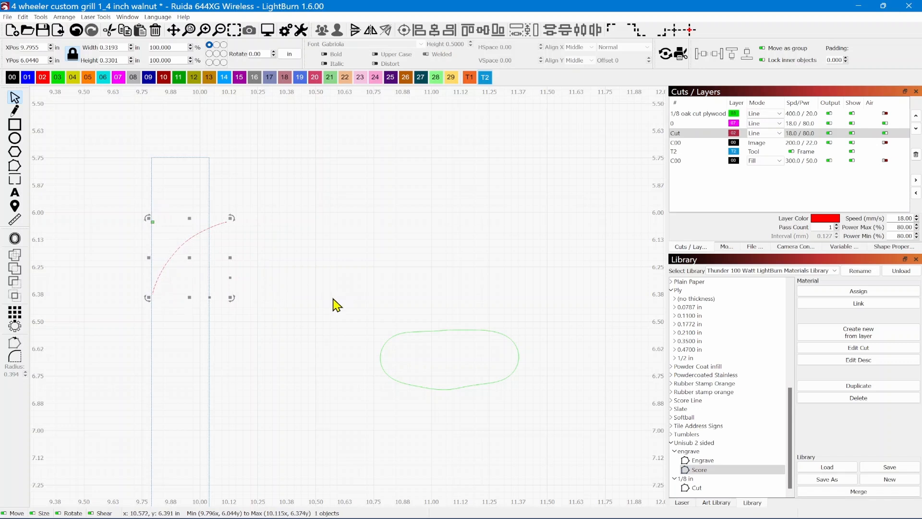
# - In node editing, extend the open left end of the top edge and join it to the upper end of the moved corner curve
pyautogui.scroll(-5, 336, 305)
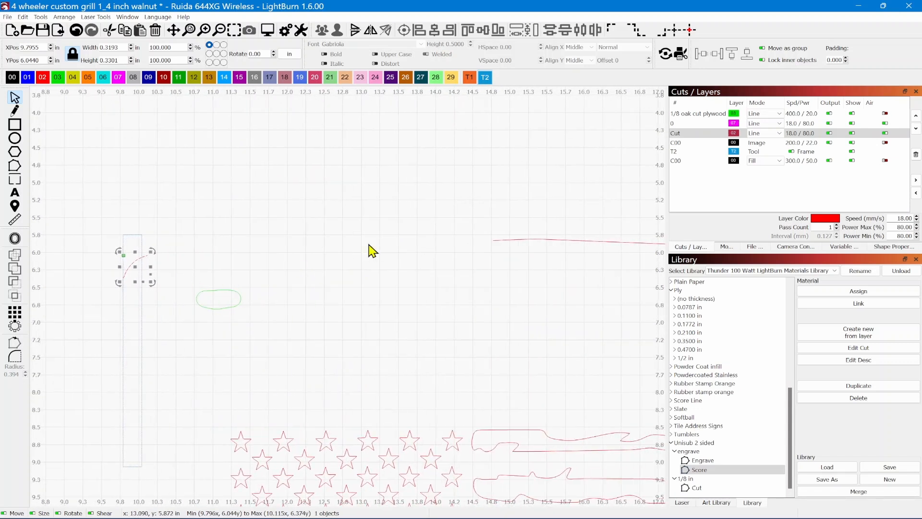
pyautogui.click(15, 166)
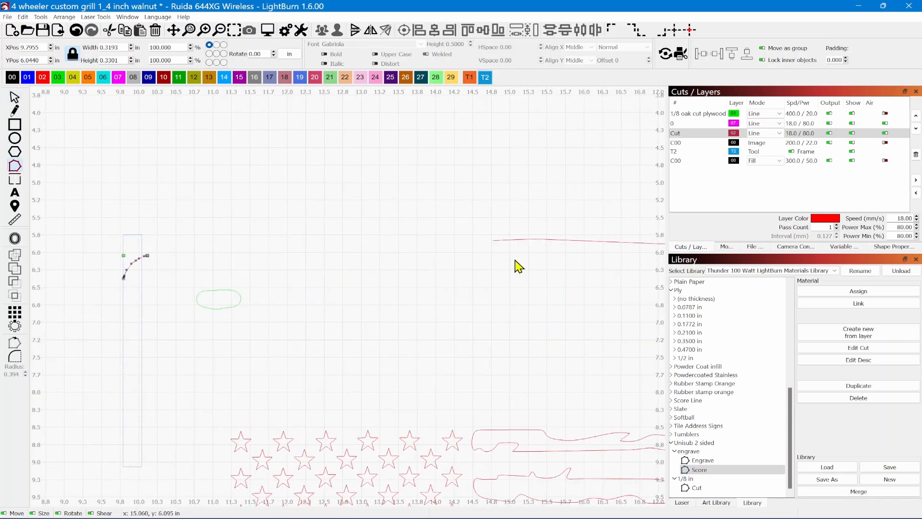
pyautogui.click(497, 240)
pyautogui.scroll(2, 496, 243)
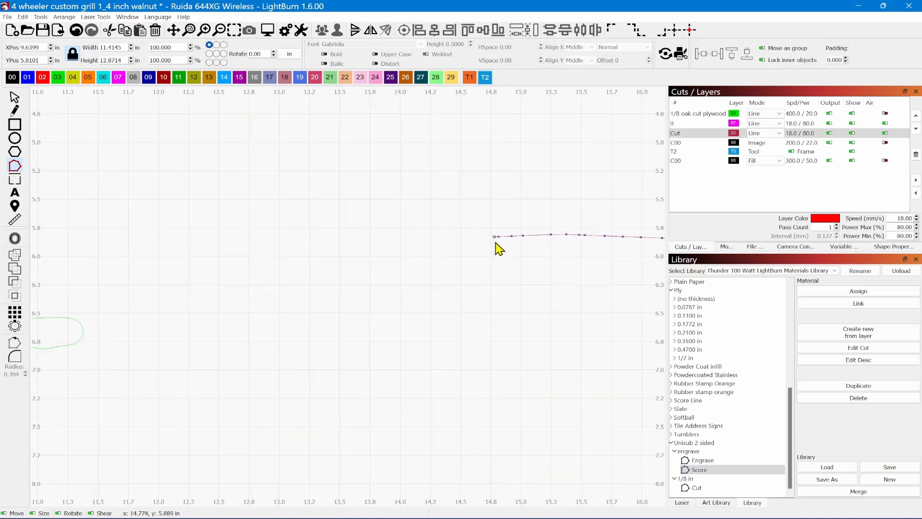
pyautogui.moveTo(494, 236); pyautogui.dragTo(149, 245)
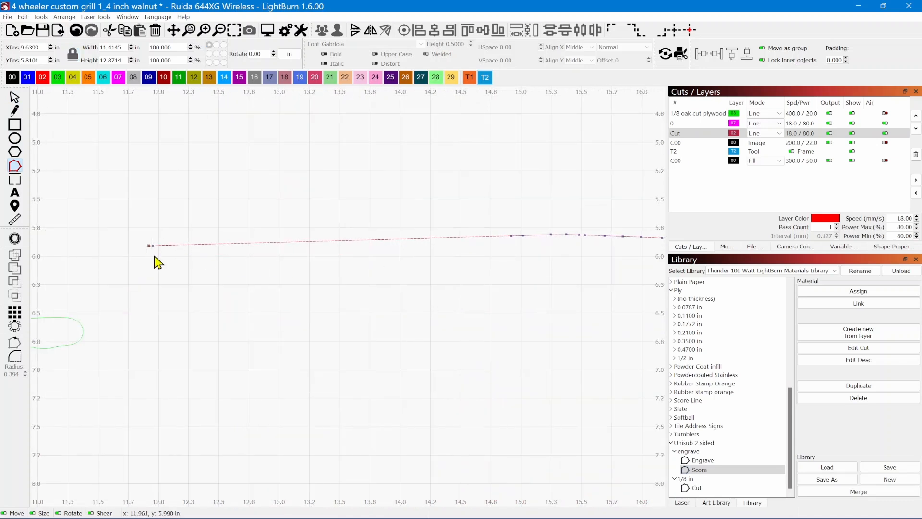
pyautogui.moveTo(187, 298); pyautogui.dragTo(562, 291)
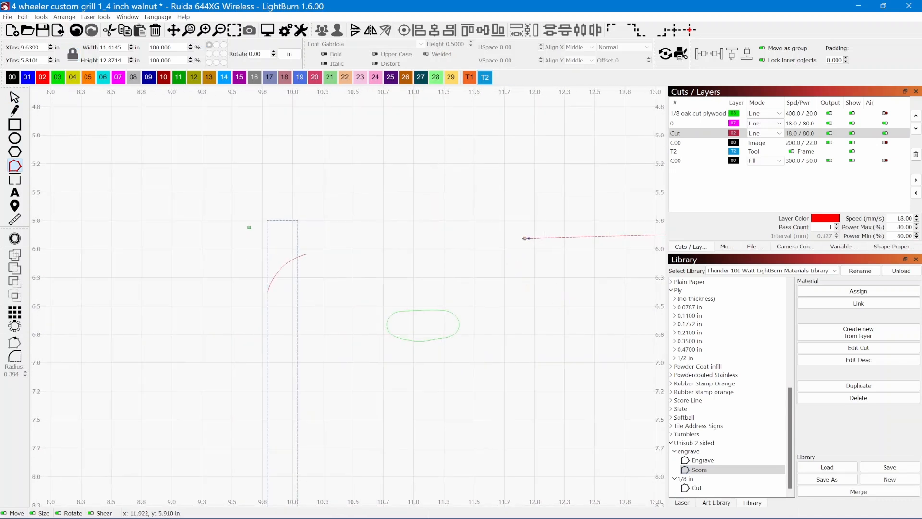
pyautogui.moveTo(526, 238); pyautogui.dragTo(310, 253)
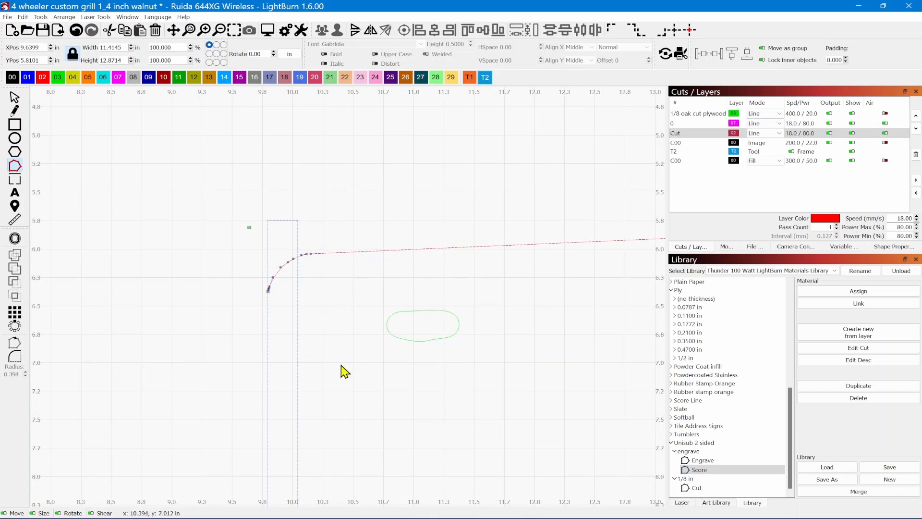
# - Extend the open upper end of the left side straight up and join it to the lower end of the corner curve
pyautogui.scroll(-5, 331, 360)
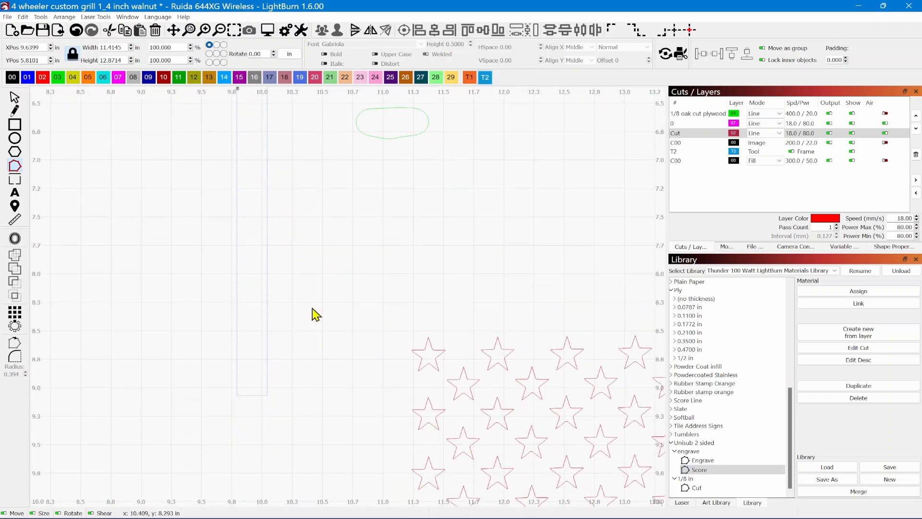
pyautogui.scroll(-4, 316, 314)
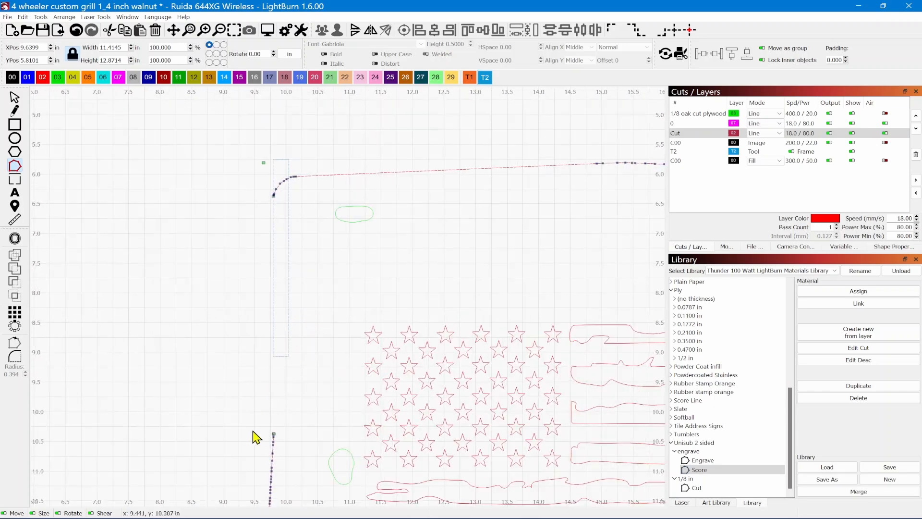
pyautogui.moveTo(274, 433)
pyautogui.mouseDown()
pyautogui.moveTo(248, 233)
pyautogui.moveTo(273, 197)
pyautogui.mouseUp()
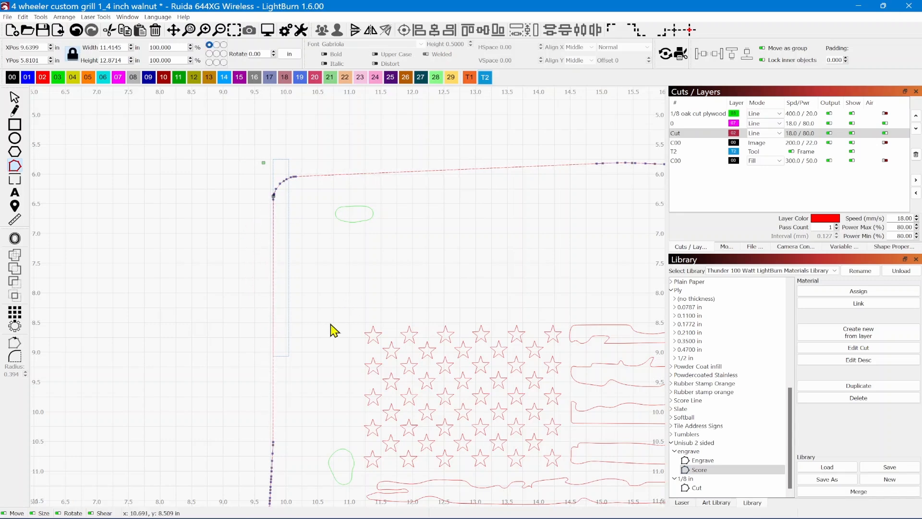
pyautogui.scroll(-6, 331, 330)
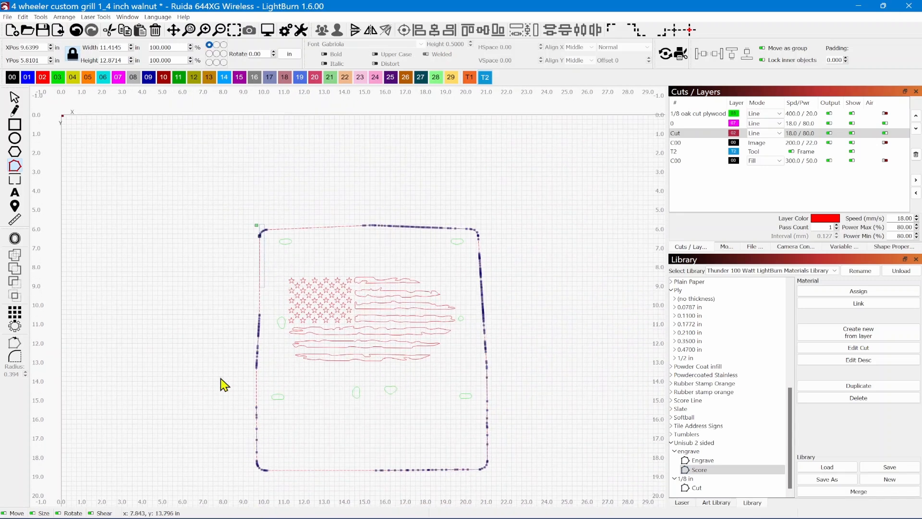
# - Delete the cluster of surplus nodes on the left side beside the flag, between about 10.5 and 13.3 in, and leave the outline's node editing
pyautogui.scroll(5, 273, 335)
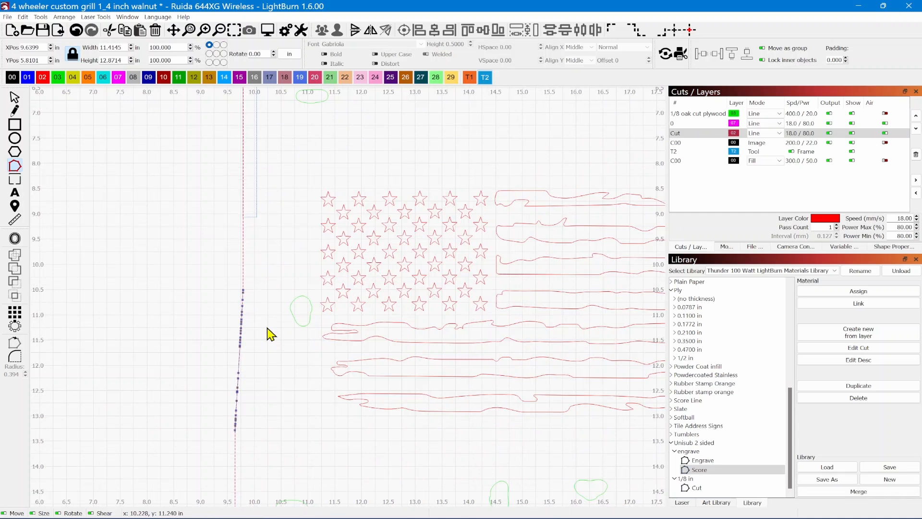
pyautogui.moveTo(201, 264); pyautogui.dragTo(280, 387)
pyautogui.scroll(-5, 249, 436)
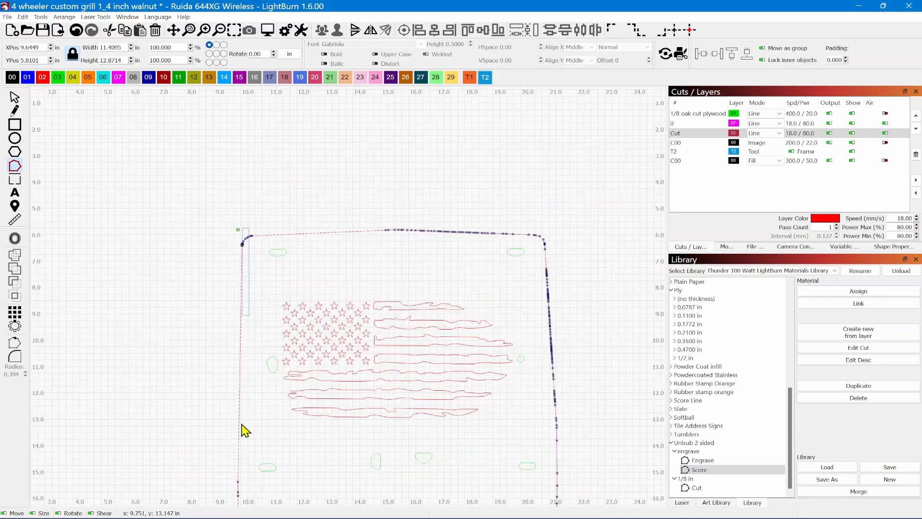
pyautogui.click(336, 301)
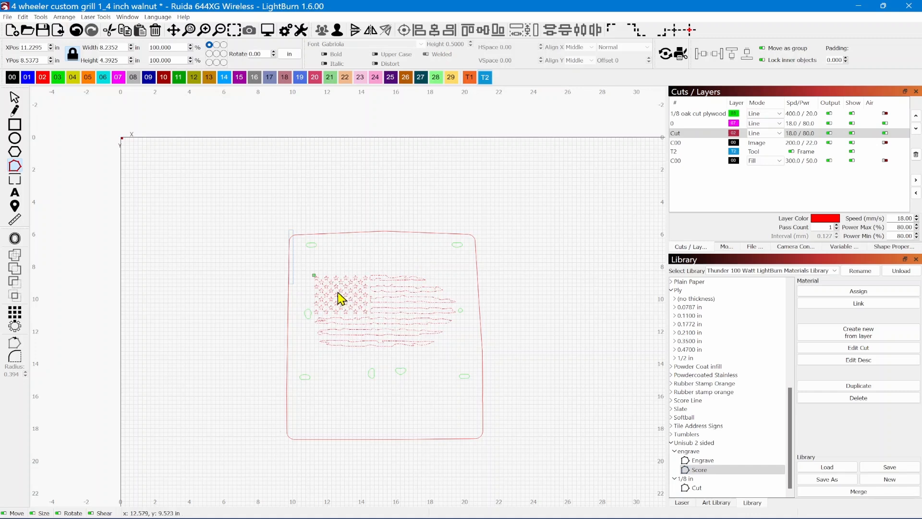
pyautogui.scroll(3, 329, 296)
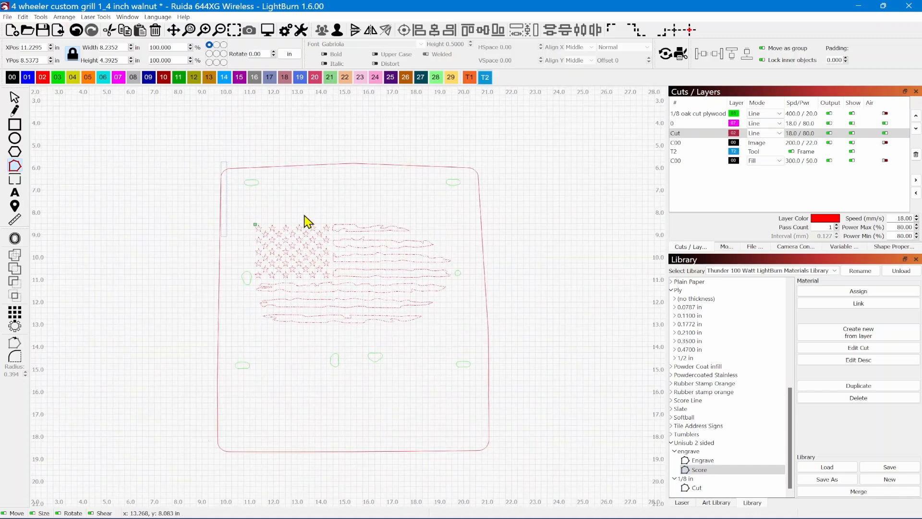
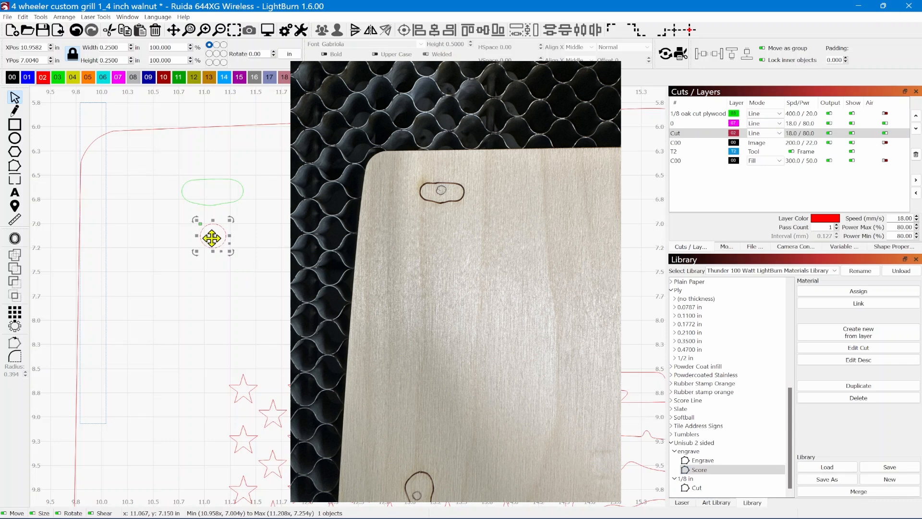
# - Move one 0.25 in circle into the upper left slot and shift the circle in the left-side hole to X 10.7154 in, Y 10.8436 in
pyautogui.moveTo(211, 237); pyautogui.dragTo(213, 194)
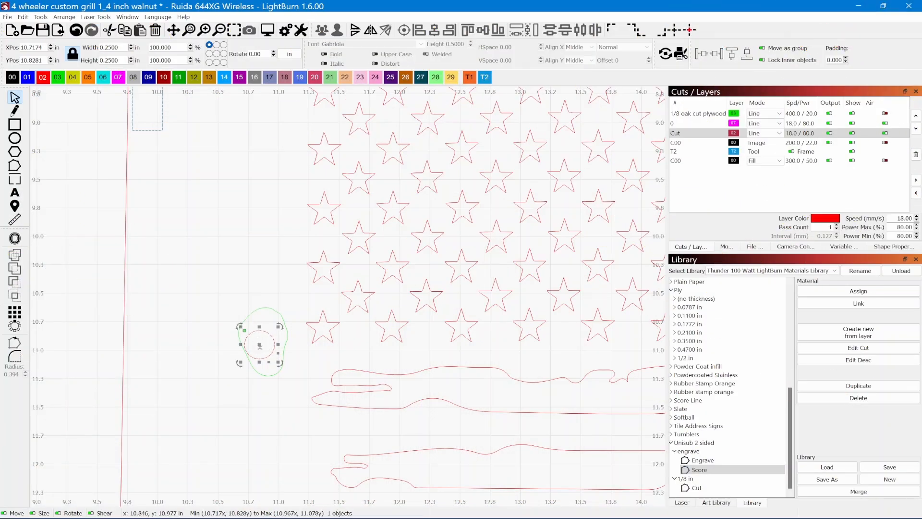
pyautogui.moveTo(260, 346)
pyautogui.mouseDown()
pyautogui.moveTo(243, 273)
pyautogui.moveTo(262, 353)
pyautogui.mouseUp()
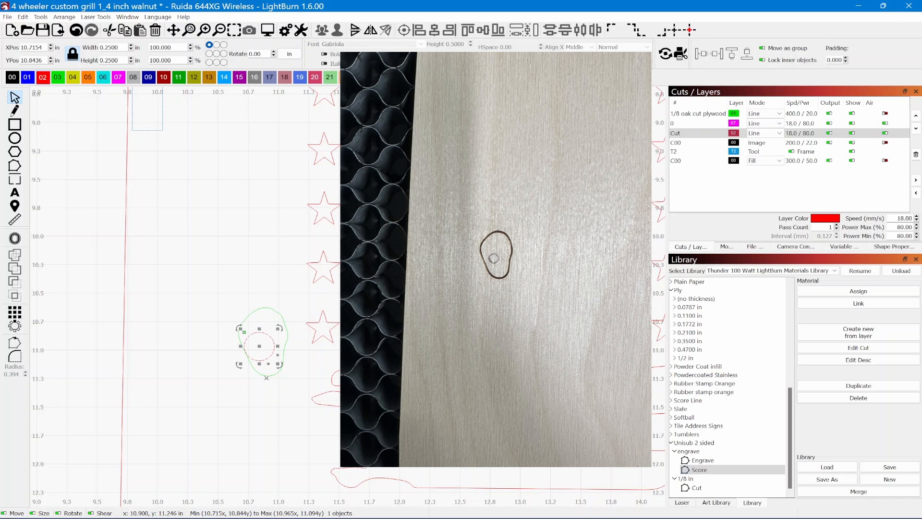
pyautogui.scroll(-2, 267, 378)
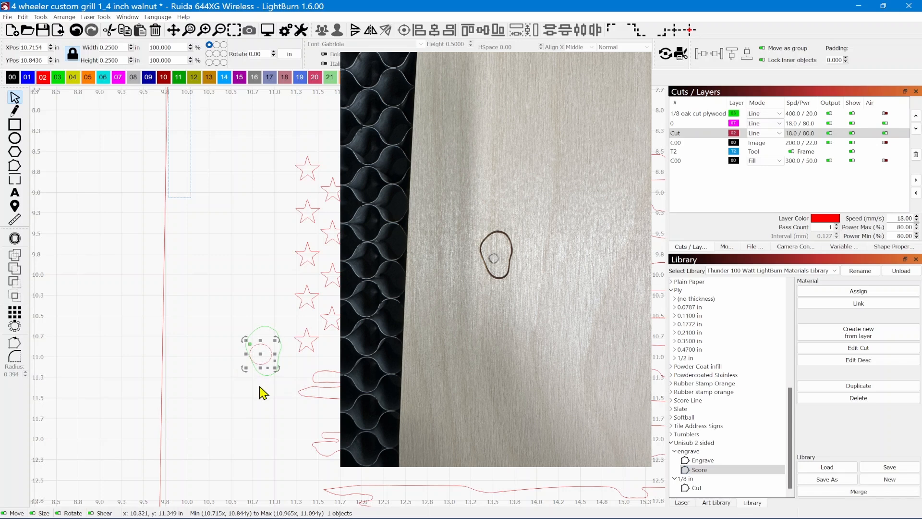
pyautogui.scroll(-3, 258, 386)
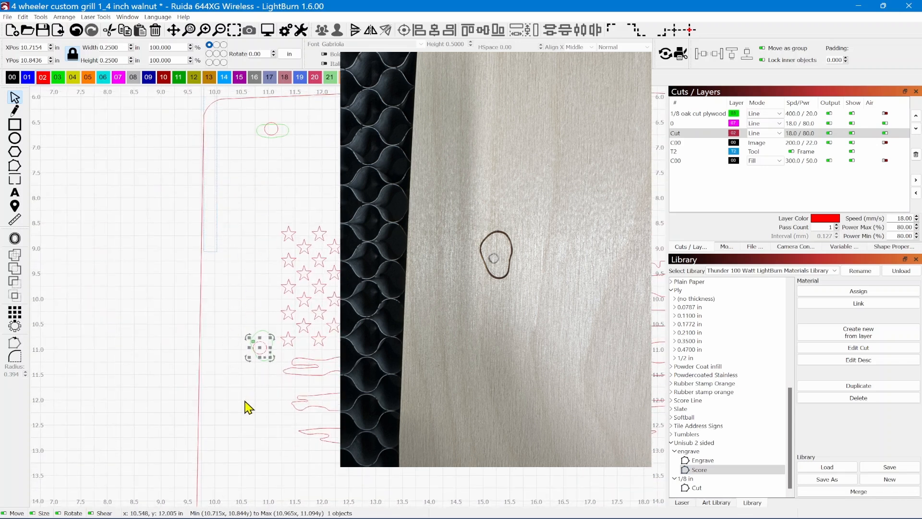
pyautogui.scroll(2, 240, 365)
pyautogui.scroll(-3, 263, 381)
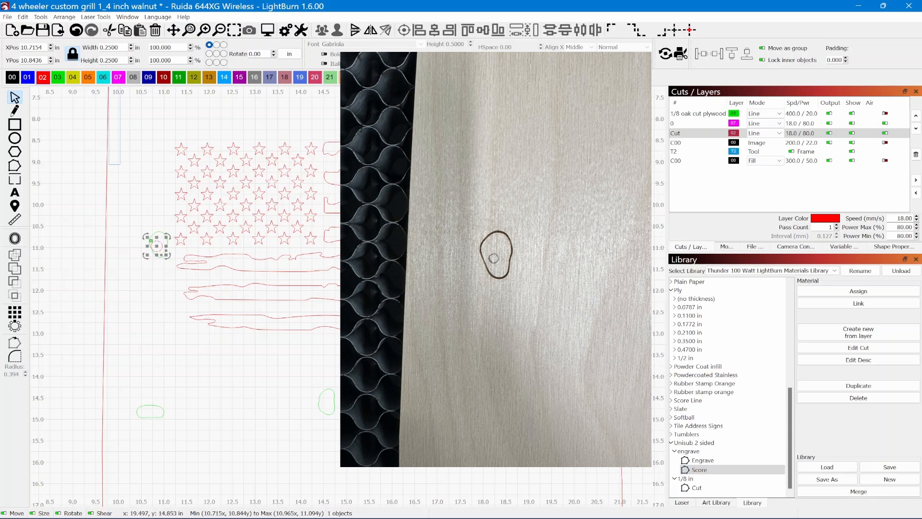
pyautogui.scroll(-3, 569, 283)
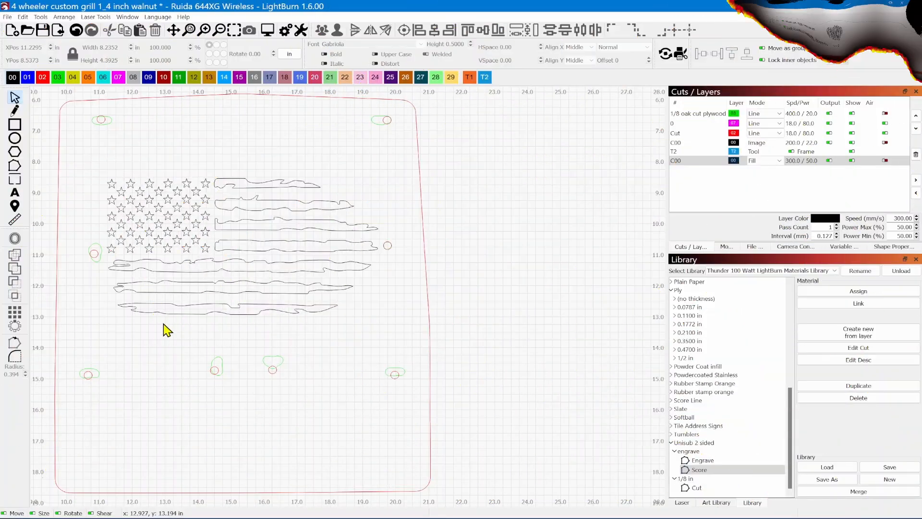
# - Select all eight 0.25 in mounting-hole circles around the flag and assign them to the magenta 07 layer
pyautogui.moveTo(165, 326); pyautogui.dragTo(242, 358)
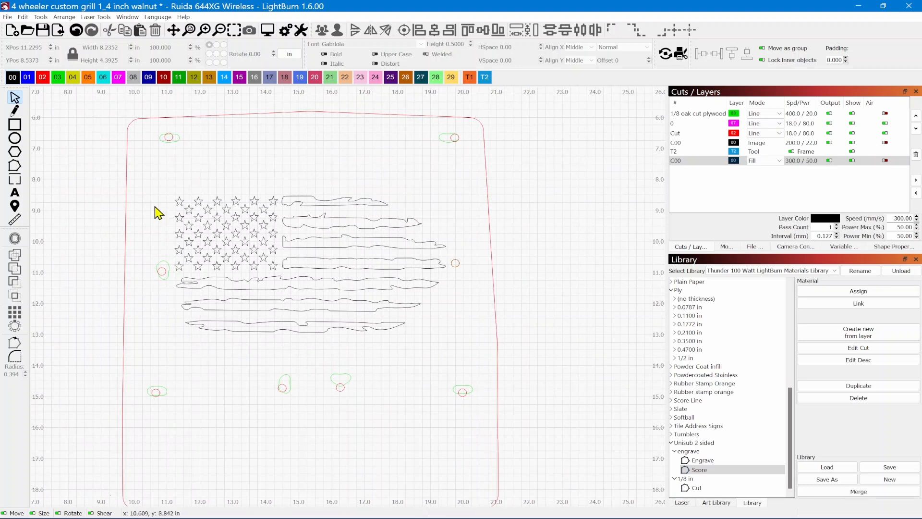
pyautogui.scroll(1, 158, 160)
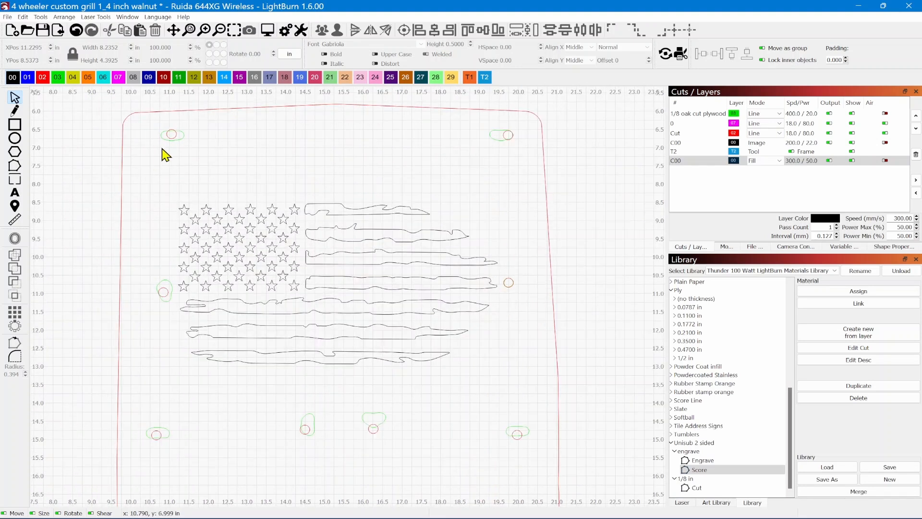
pyautogui.click(174, 135)
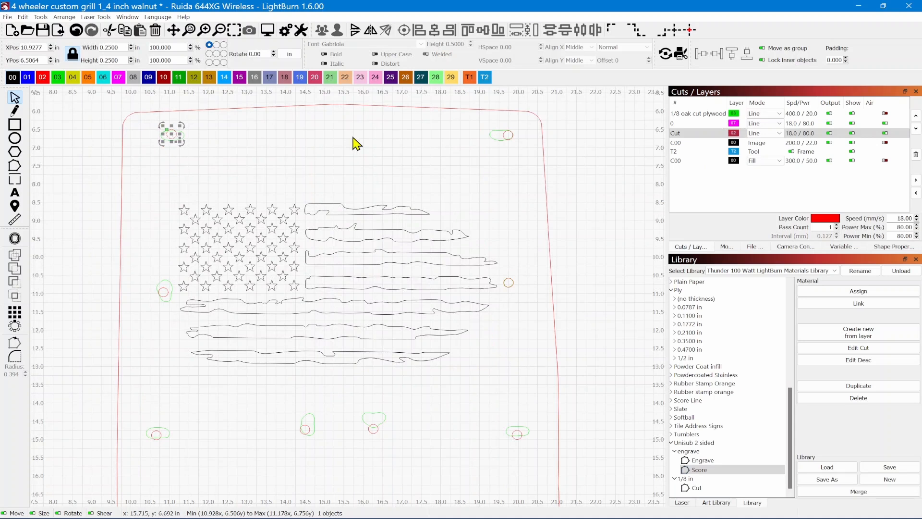
pyautogui.keyDown('shift'); pyautogui.click(504, 137); pyautogui.keyUp('shift')
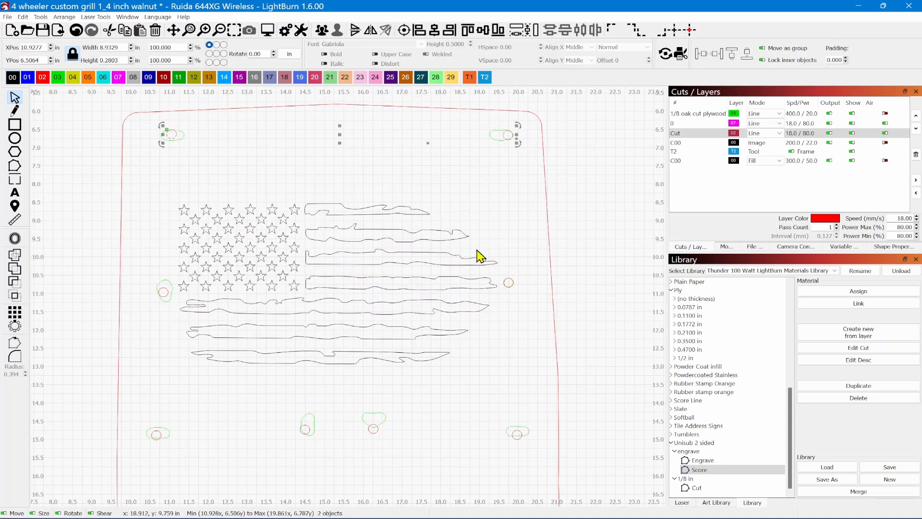
pyautogui.keyDown('shift'); pyautogui.click(508, 284); pyautogui.keyUp('shift')
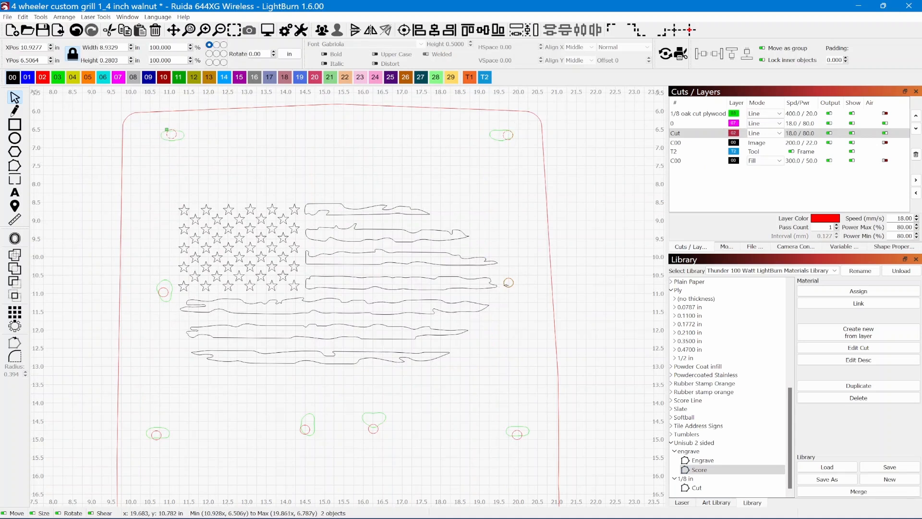
pyautogui.keyDown('shift'); pyautogui.click(514, 436); pyautogui.keyUp('shift')
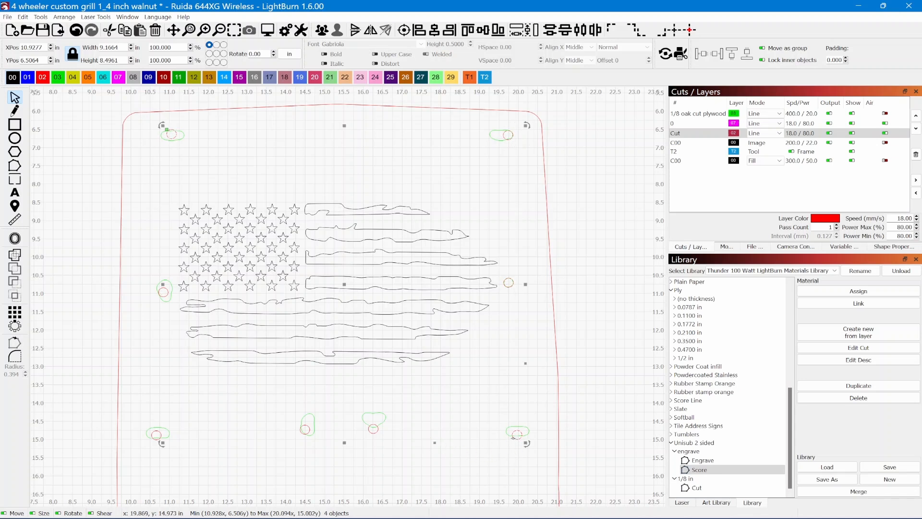
pyautogui.scroll(3, 381, 438)
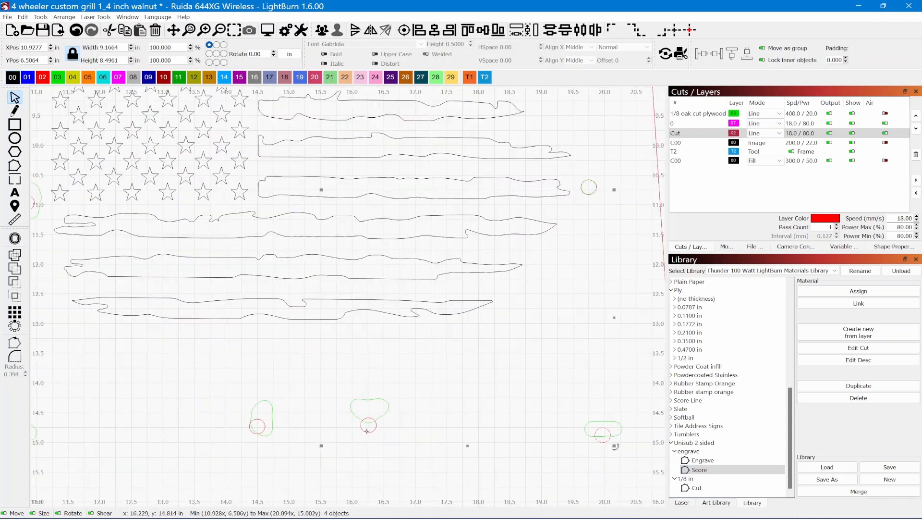
pyautogui.keyDown('shift'); pyautogui.click(364, 430); pyautogui.keyUp('shift')
pyautogui.moveTo(170, 403); pyautogui.dragTo(479, 347)
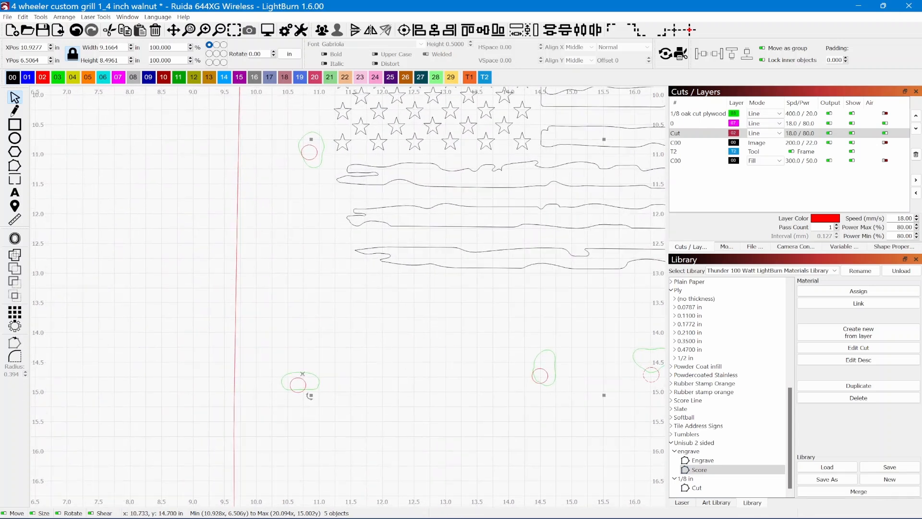
pyautogui.keyDown('shift'); pyautogui.click(304, 382); pyautogui.keyUp('shift')
pyautogui.scroll(-3, 298, 226)
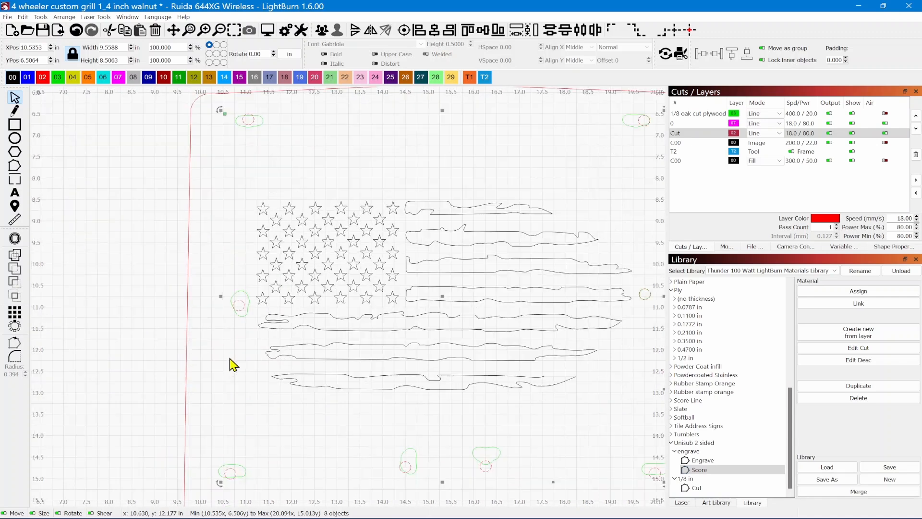
pyautogui.moveTo(346, 385); pyautogui.dragTo(272, 371)
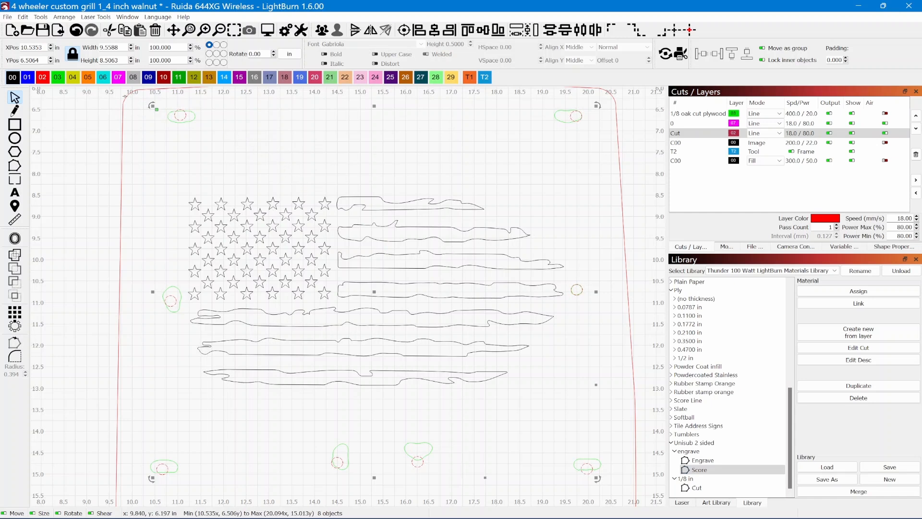
pyautogui.click(118, 81)
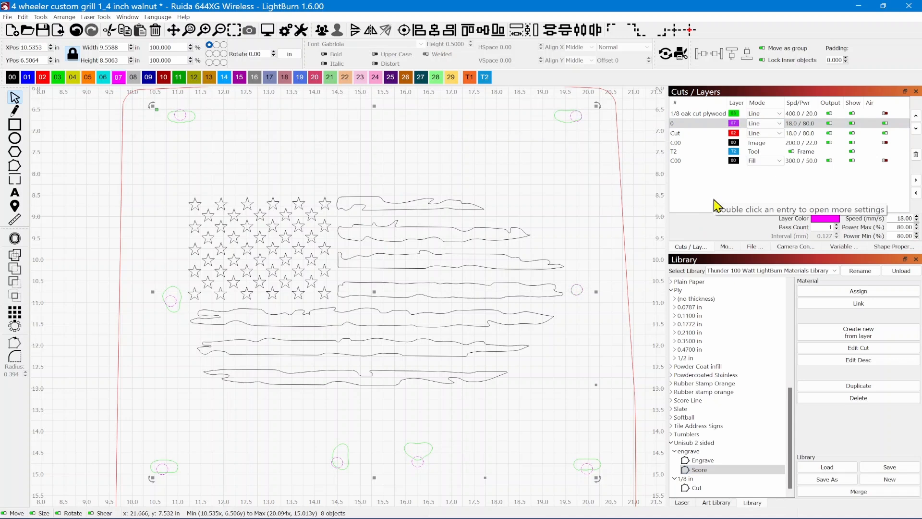
# - Deselect the circles and rename the magenta 07 layer as "mount holes"
pyautogui.click(692, 124)
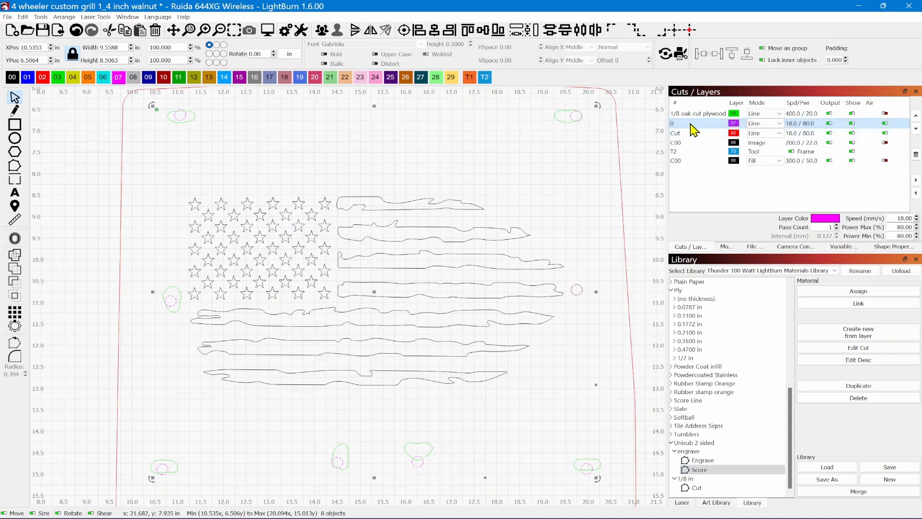
pyautogui.click(526, 198)
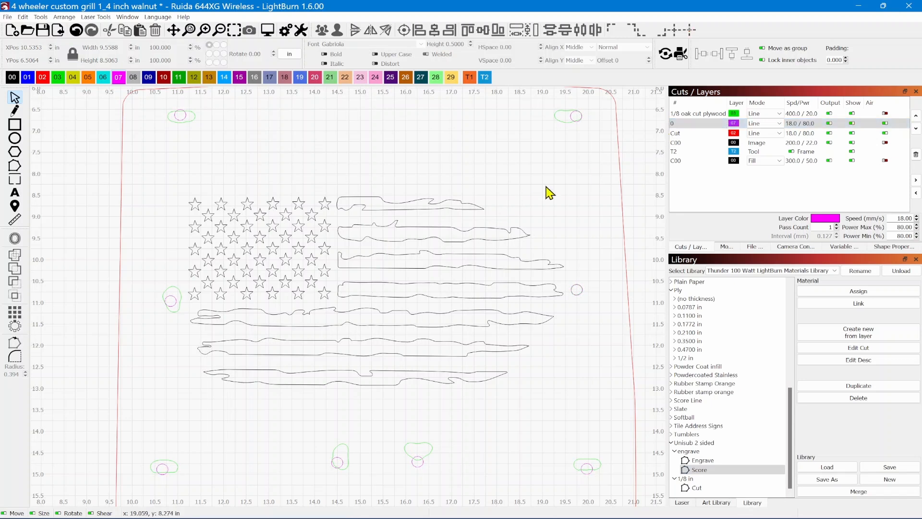
pyautogui.doubleClick(675, 125)
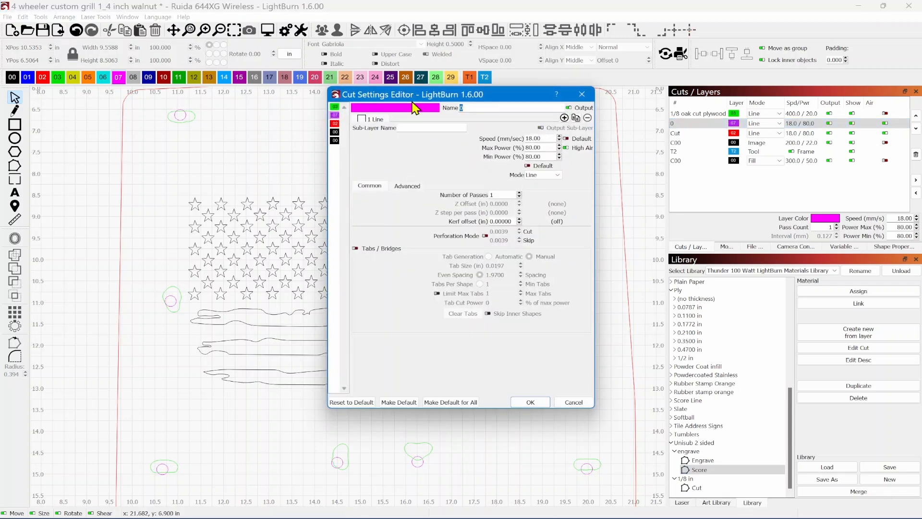
pyautogui.write('mount holes')
pyautogui.press('Return')
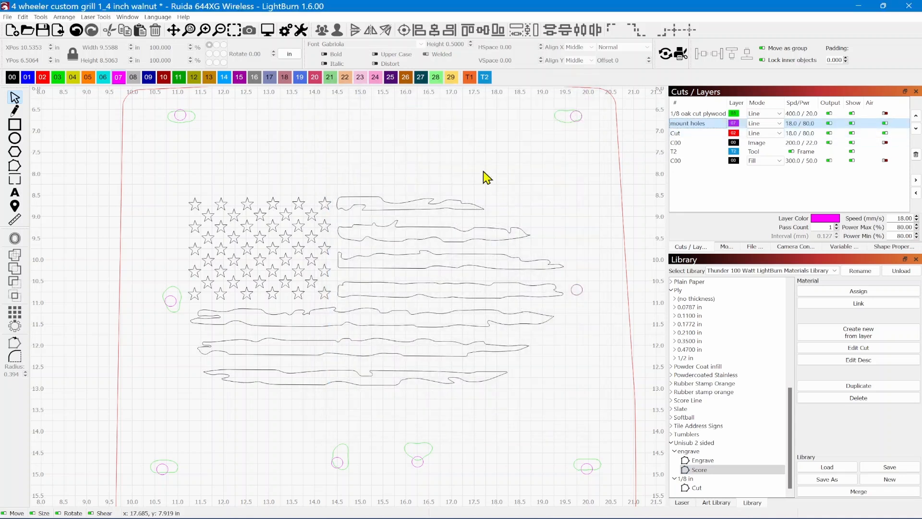
# - Turn off output and visibility for the mount holes and 1/8 oak cut plywood layers
pyautogui.click(829, 124)
pyautogui.click(852, 124)
pyautogui.click(829, 114)
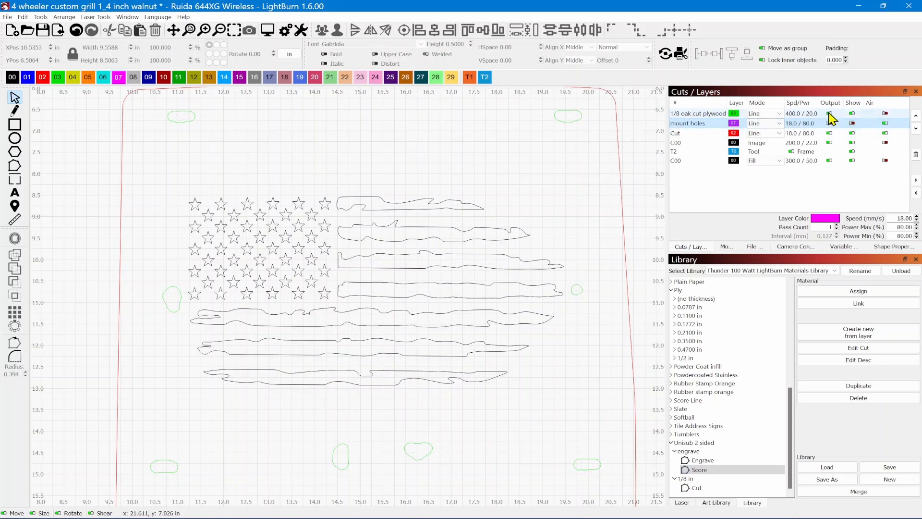
pyautogui.click(852, 113)
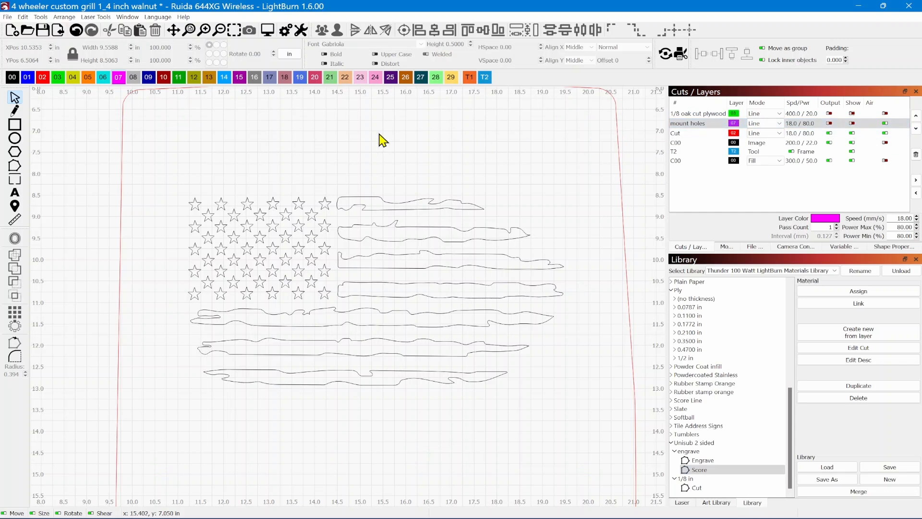
# - Turn visibility and output back on for the mount holes and 1/8 oak cut plywood layers
pyautogui.click(852, 123)
pyautogui.click(852, 113)
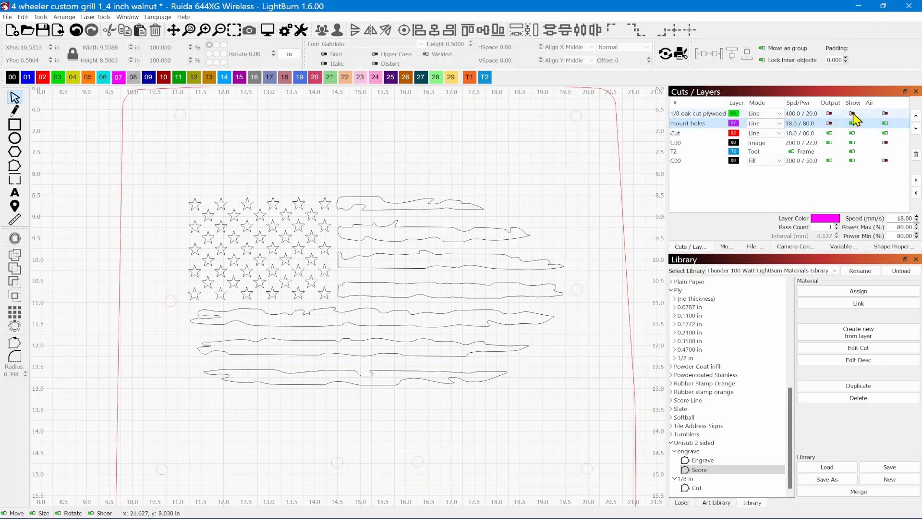
pyautogui.click(829, 114)
pyautogui.click(829, 123)
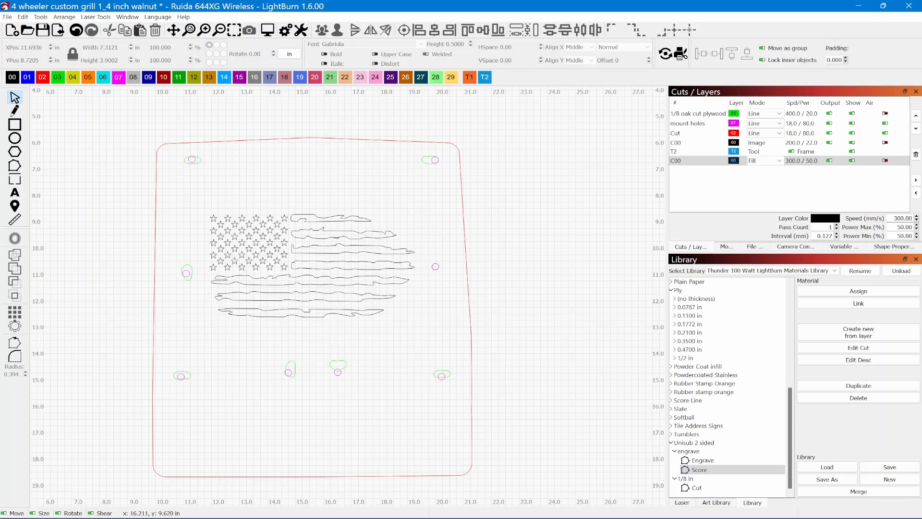
# - Offset the tattered flag outward by 0.4385 in with round corners, outer shapes only, keeping the original flag
pyautogui.click(336, 238)
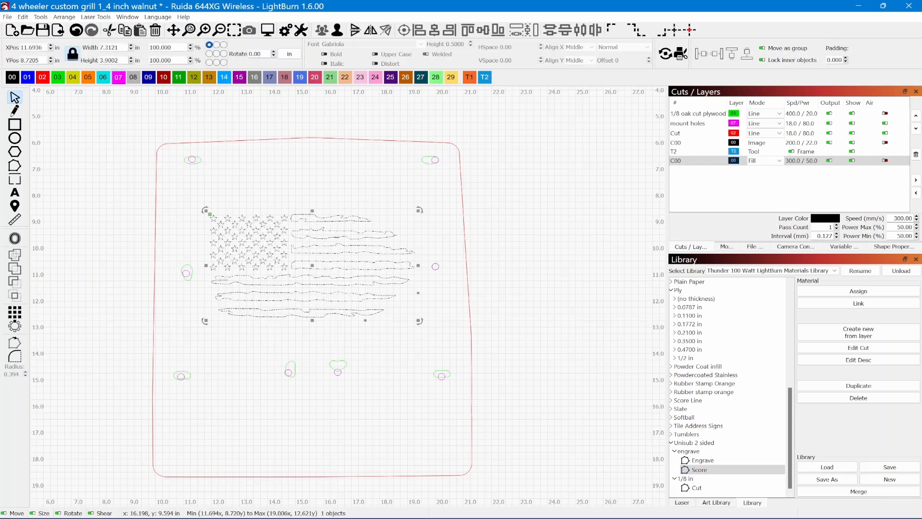
pyautogui.click(17, 239)
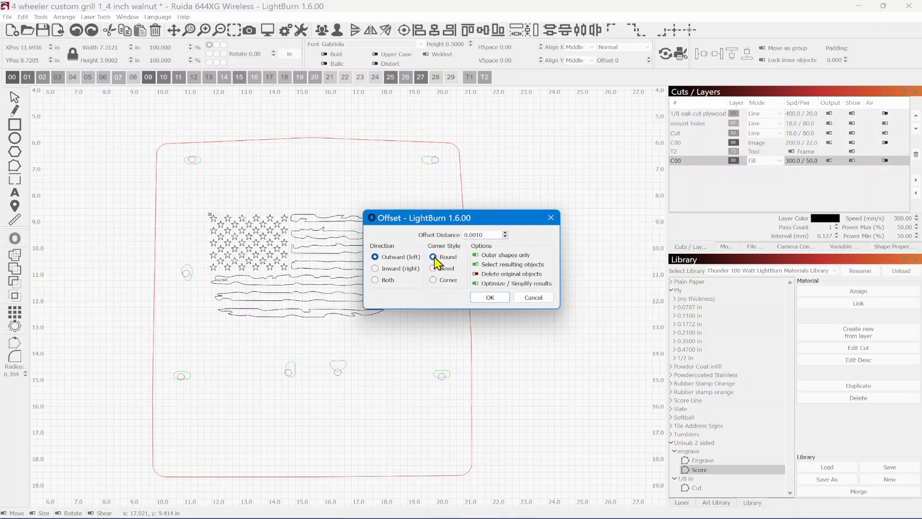
pyautogui.click(505, 232)
pyautogui.click(505, 233)
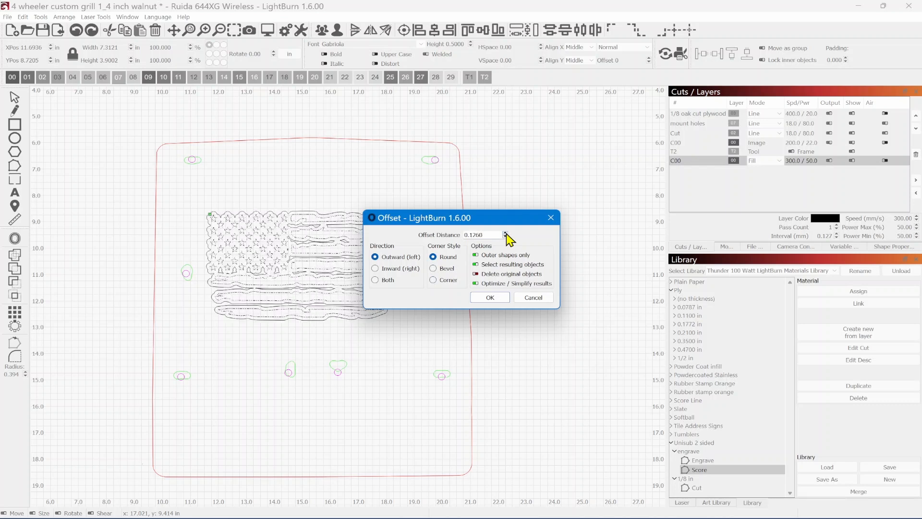
pyautogui.click(506, 233)
pyautogui.click(505, 233)
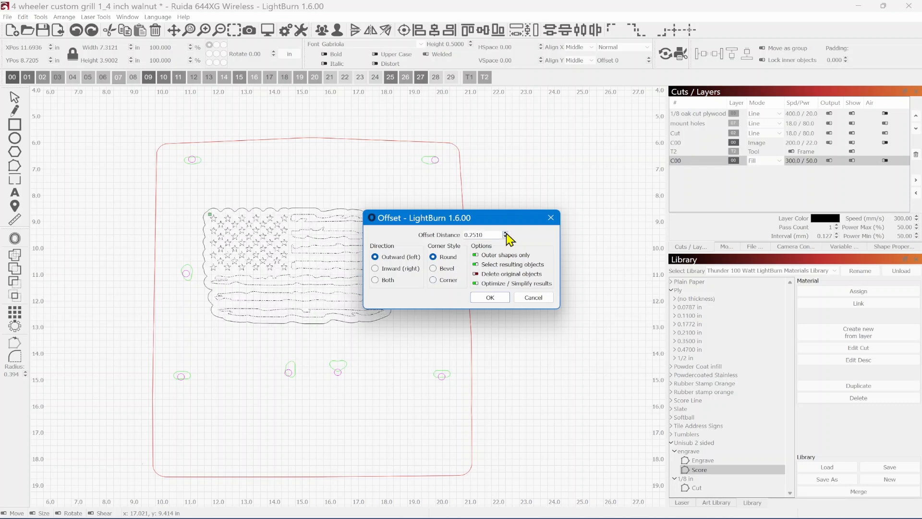
pyautogui.click(506, 233)
pyautogui.click(506, 233)
pyautogui.click(506, 233)
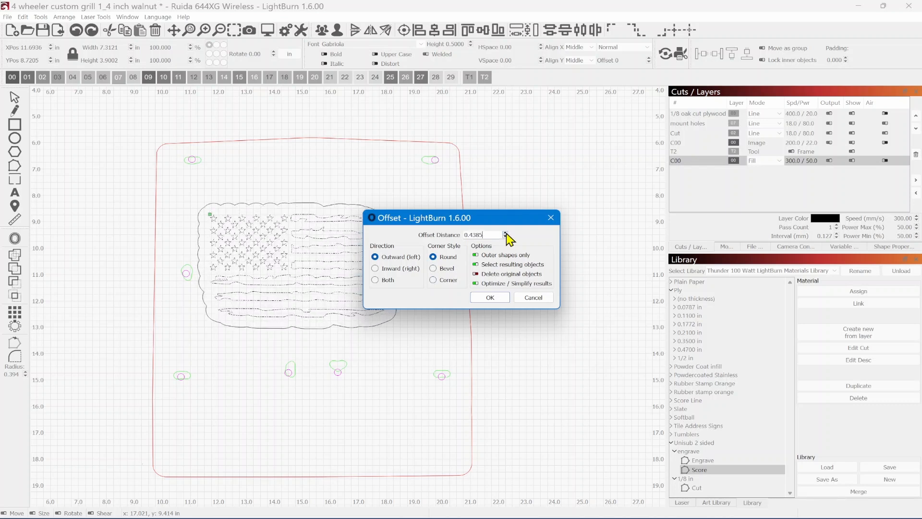
pyautogui.moveTo(490, 219); pyautogui.dragTo(596, 233)
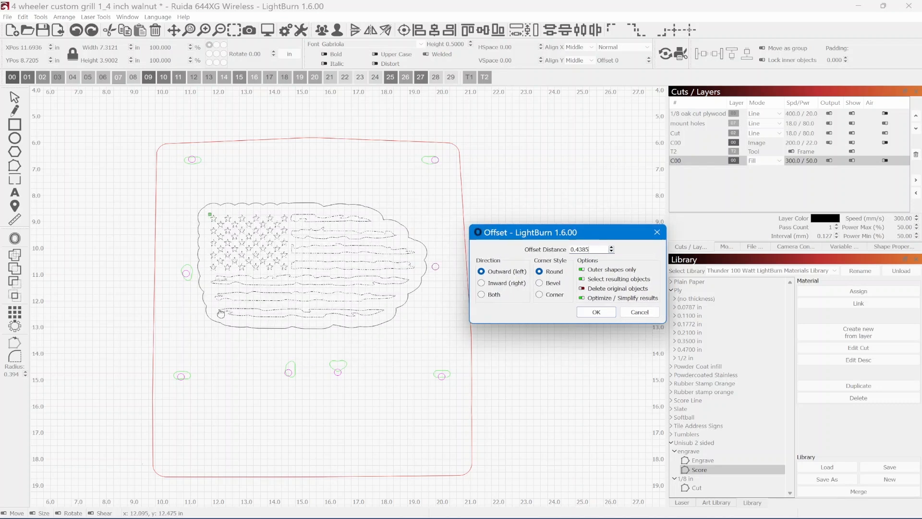
pyautogui.click(597, 314)
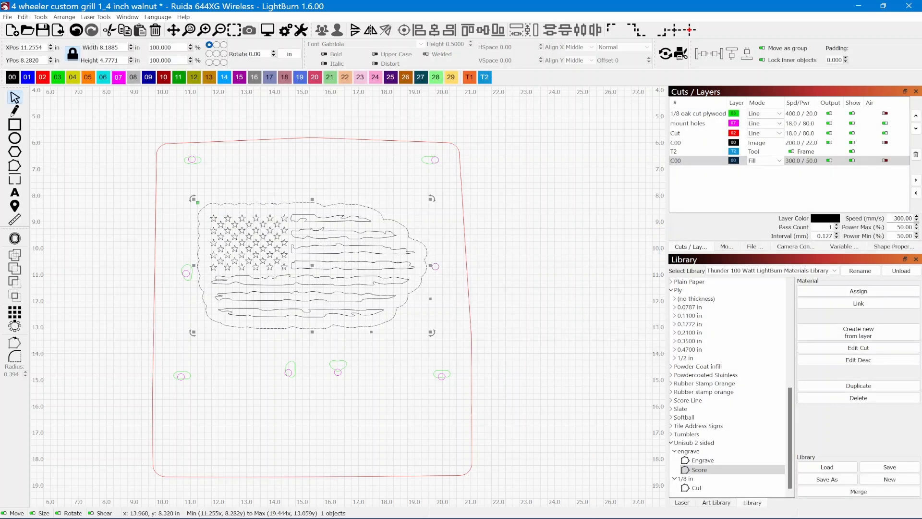
# - Optimize the border around the flag with smoothing at 0.19685 in and line and arc fitting both at 0.01575 in, then deselect it
pyautogui.click(23, 17)
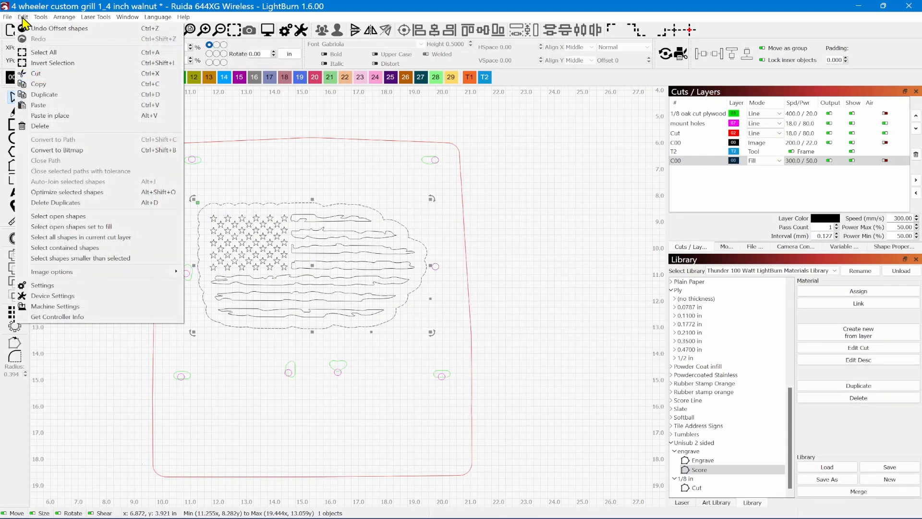
pyautogui.click(66, 193)
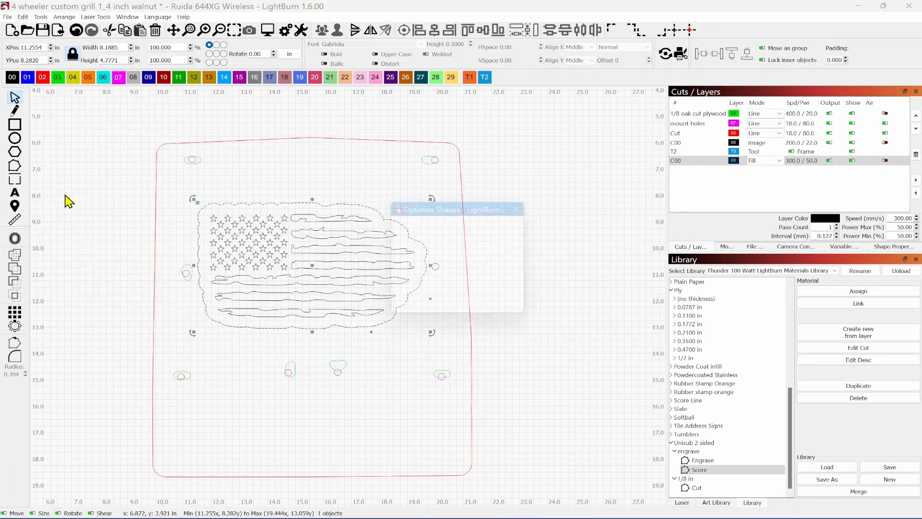
pyautogui.moveTo(451, 202); pyautogui.dragTo(548, 201)
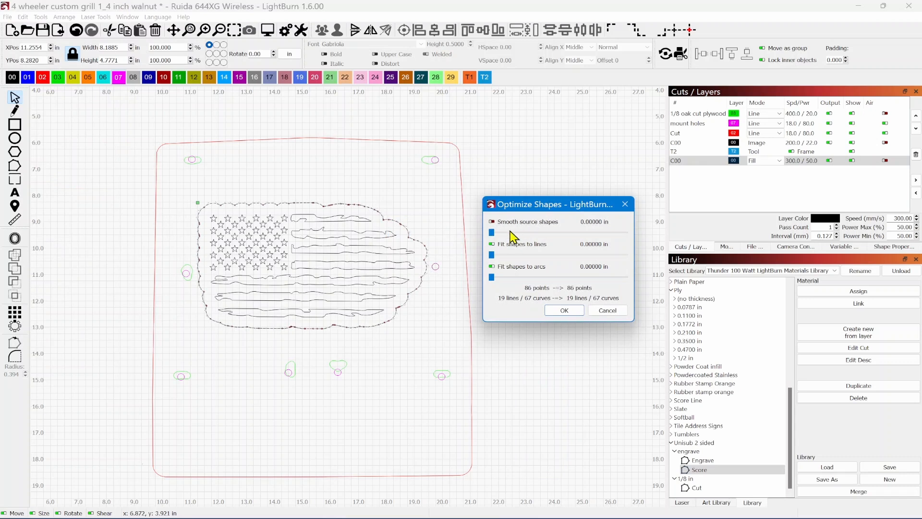
pyautogui.moveTo(492, 232); pyautogui.dragTo(637, 243)
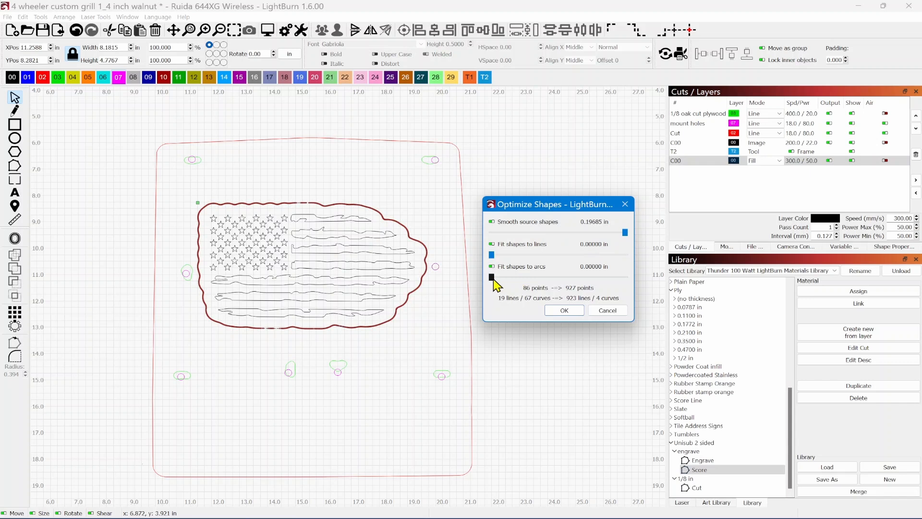
pyautogui.moveTo(493, 281); pyautogui.dragTo(629, 282)
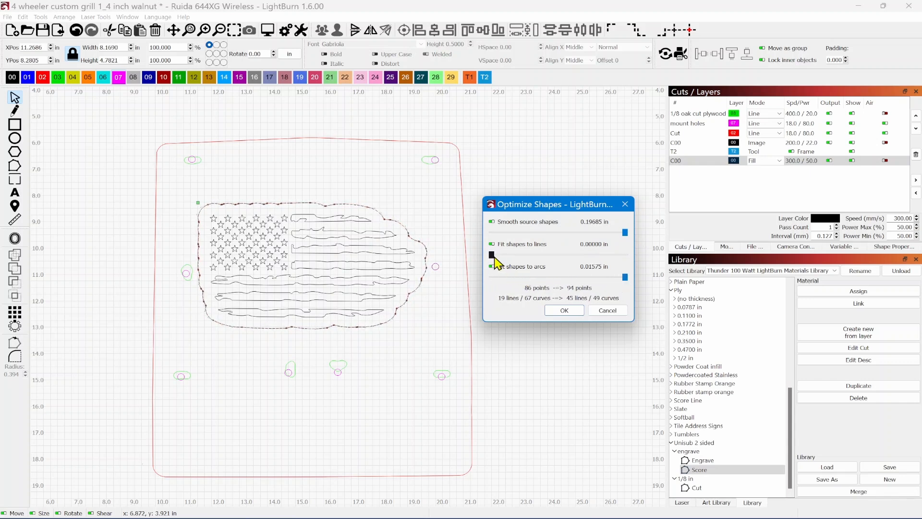
pyautogui.moveTo(493, 259); pyautogui.dragTo(671, 258)
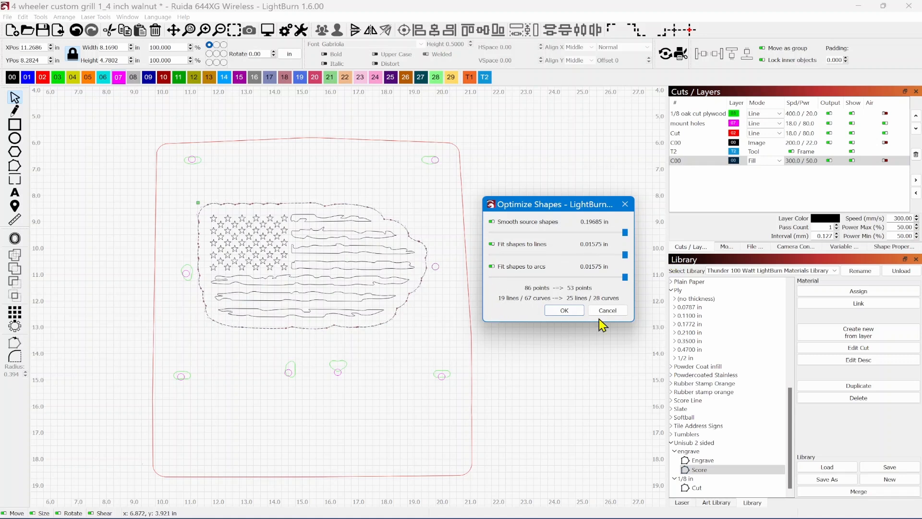
pyautogui.click(564, 311)
pyautogui.click(228, 362)
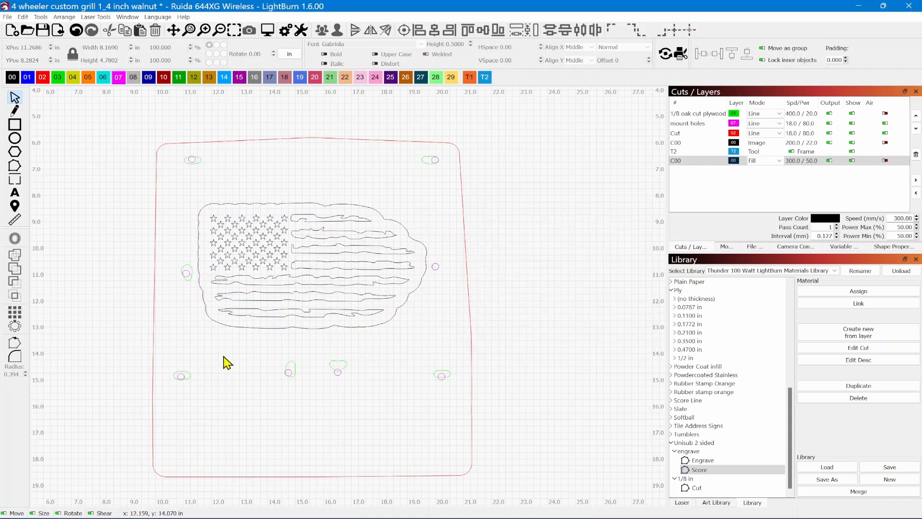
# - Offset the flag border outward by 0.3135 in with round corners and delete the original inner border
pyautogui.click(206, 310)
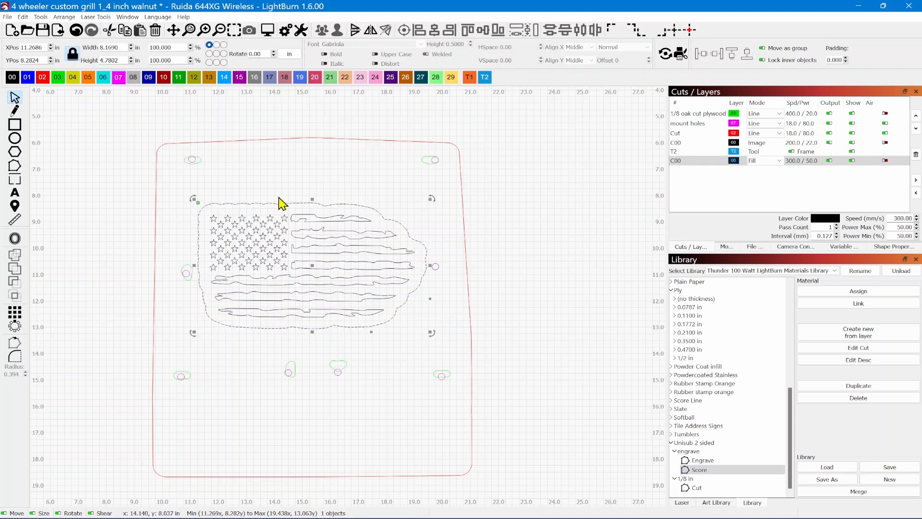
pyautogui.click(15, 238)
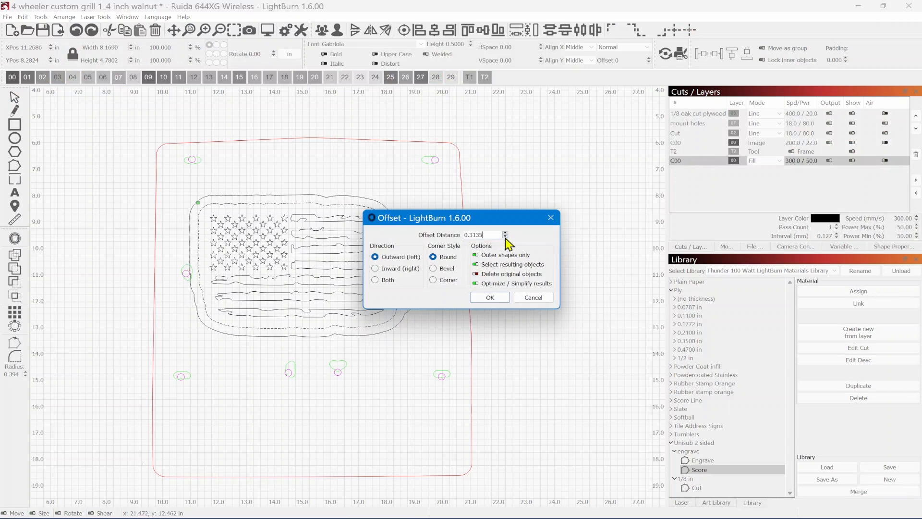
pyautogui.click(488, 298)
pyautogui.click(324, 205)
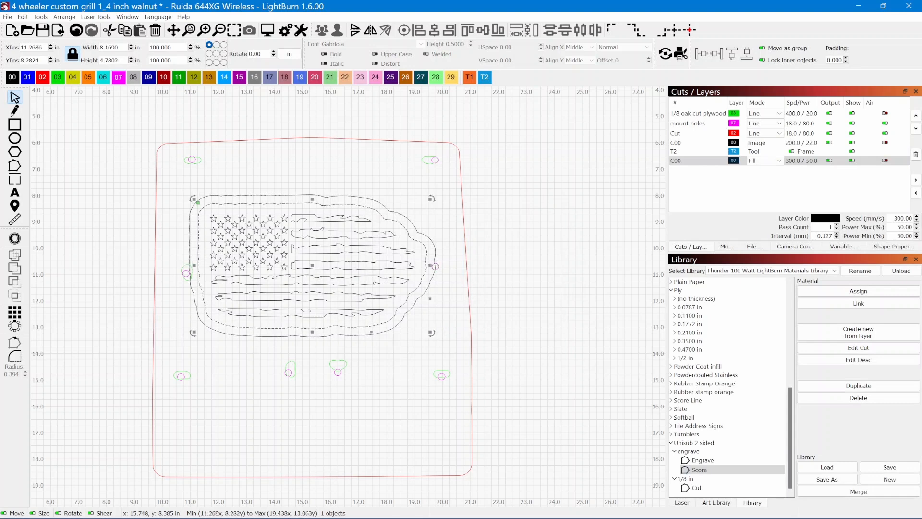
pyautogui.press('Delete')
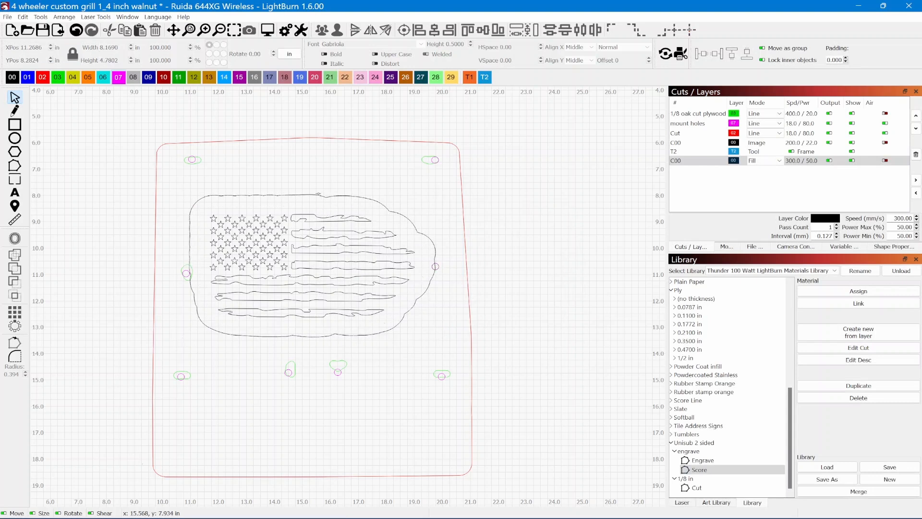
# - Offset the enlarged flag border inward by 0.3760 in with round corners and delete the outer border
pyautogui.click(317, 194)
pyautogui.click(15, 238)
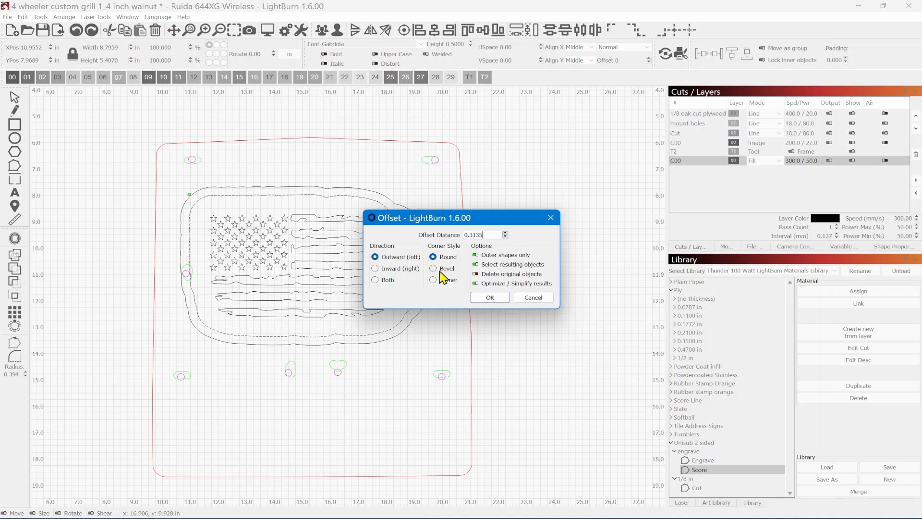
pyautogui.click(375, 268)
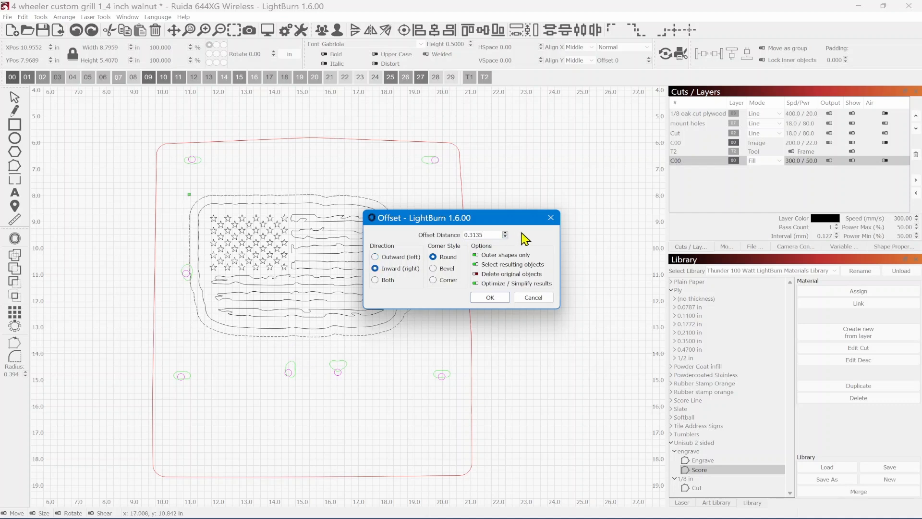
pyautogui.moveTo(521, 220); pyautogui.dragTo(621, 222)
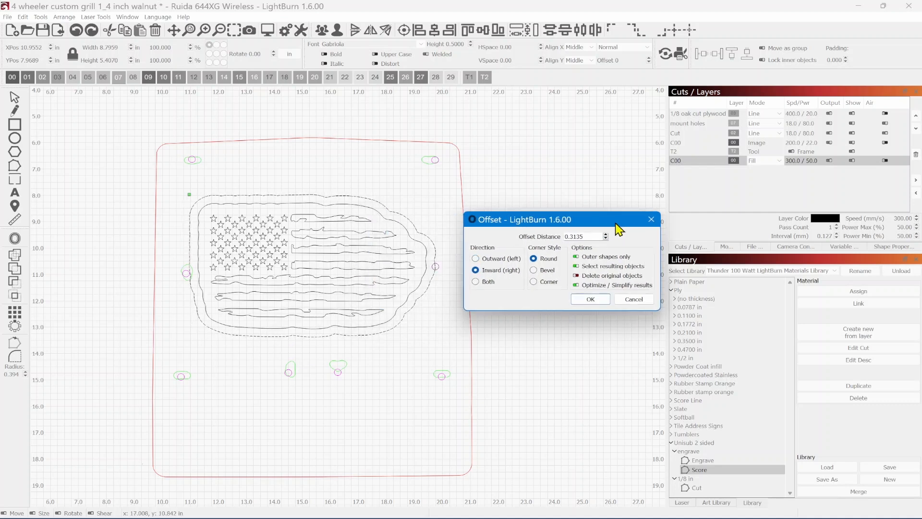
pyautogui.click(606, 238)
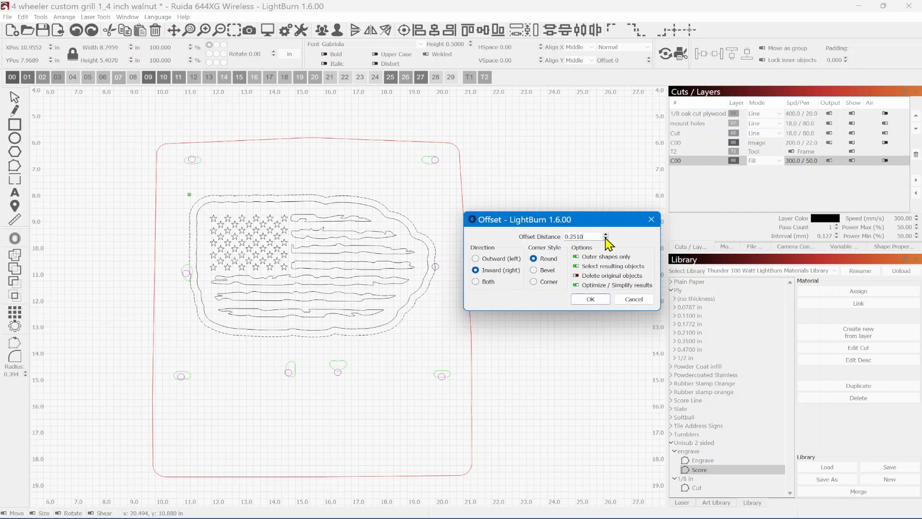
pyautogui.click(605, 235)
pyautogui.click(605, 235)
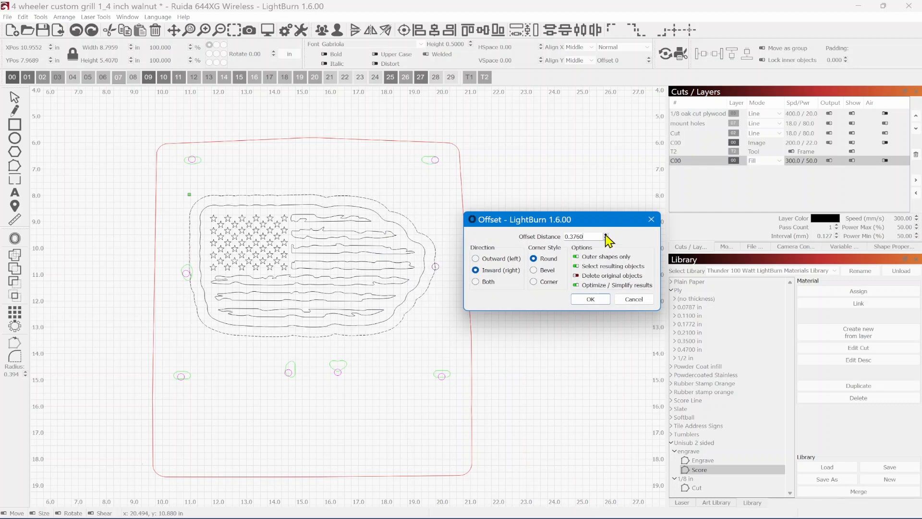
pyautogui.click(591, 300)
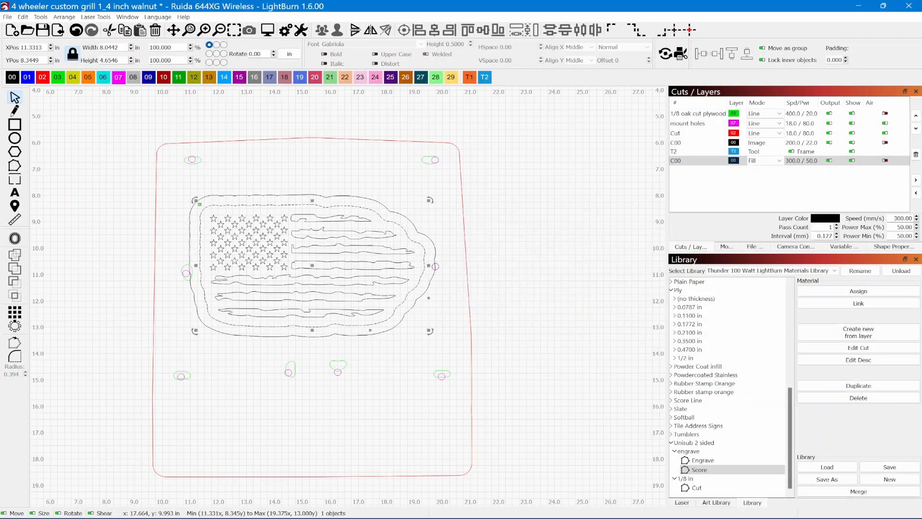
pyautogui.click(378, 202)
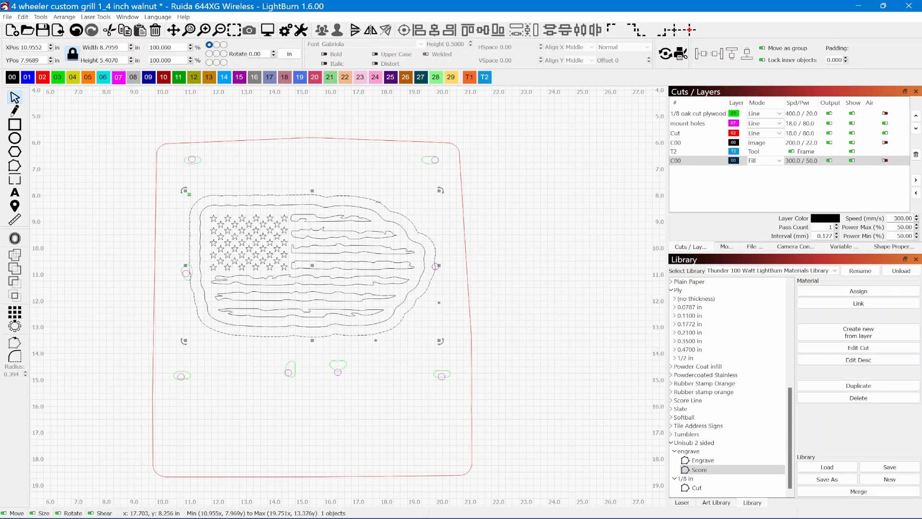
pyautogui.press('Delete')
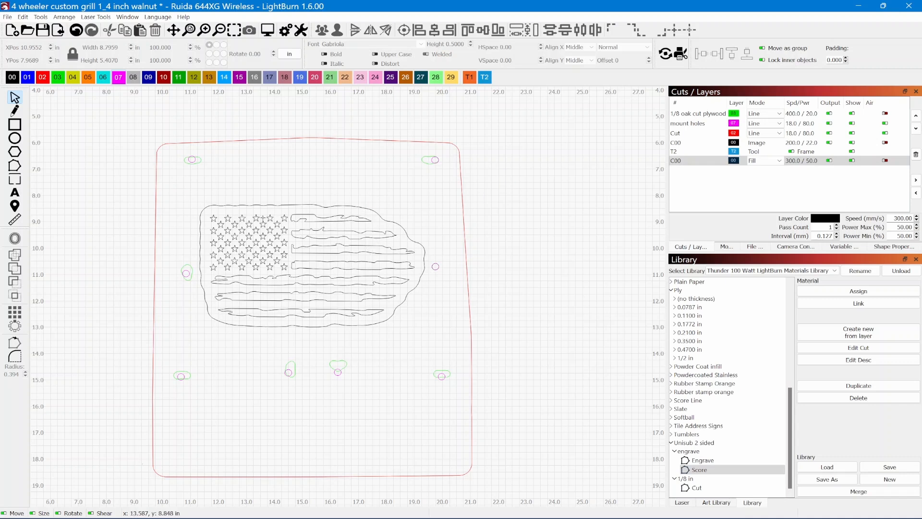
# - Turn off output and visibility for the black C00 fill, mount holes and 1/8 oak cut plywood layers, and clear the selection
pyautogui.click(324, 207)
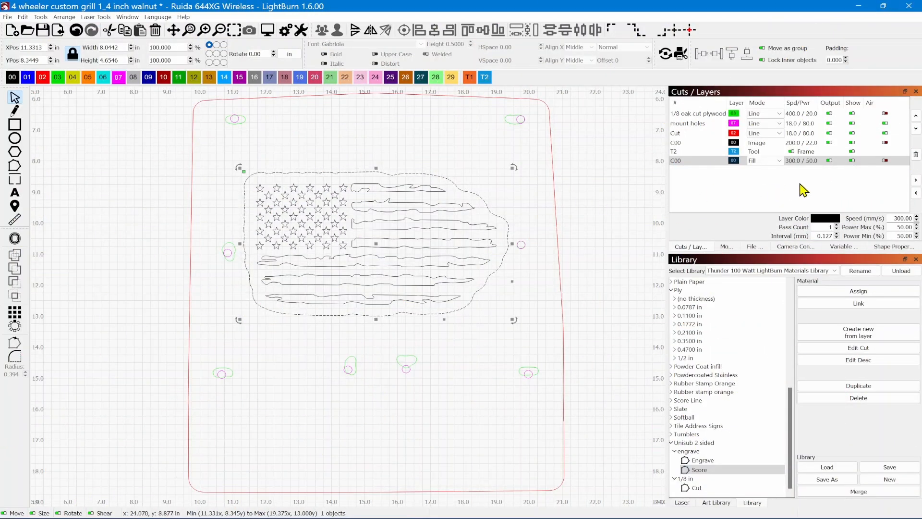
pyautogui.click(829, 162)
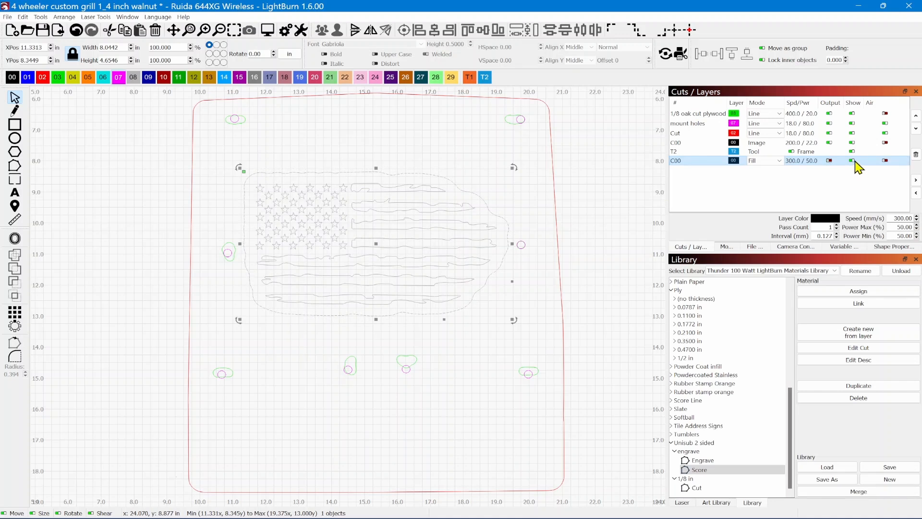
pyautogui.click(852, 160)
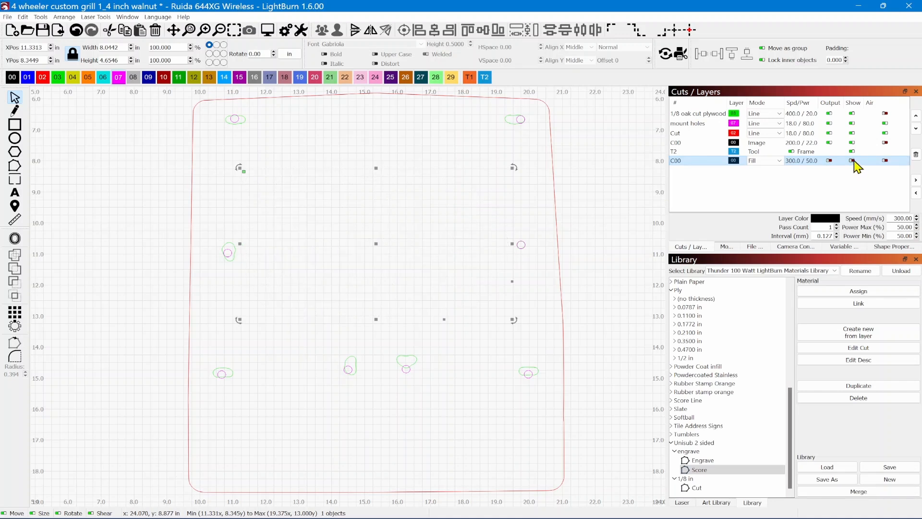
pyautogui.click(829, 123)
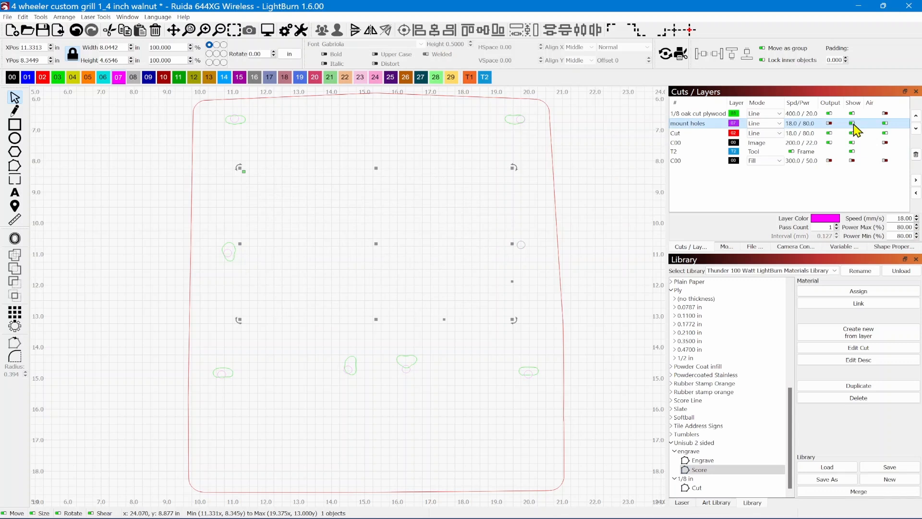
pyautogui.click(829, 113)
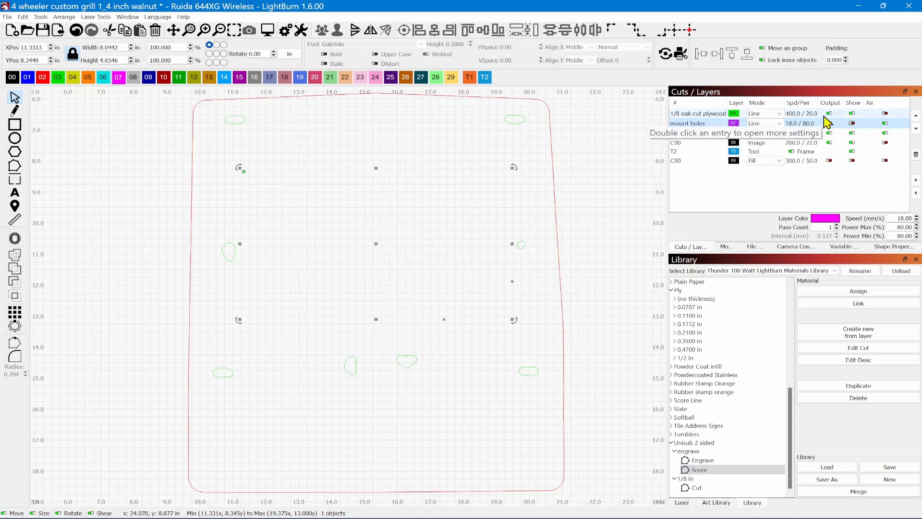
pyautogui.click(852, 114)
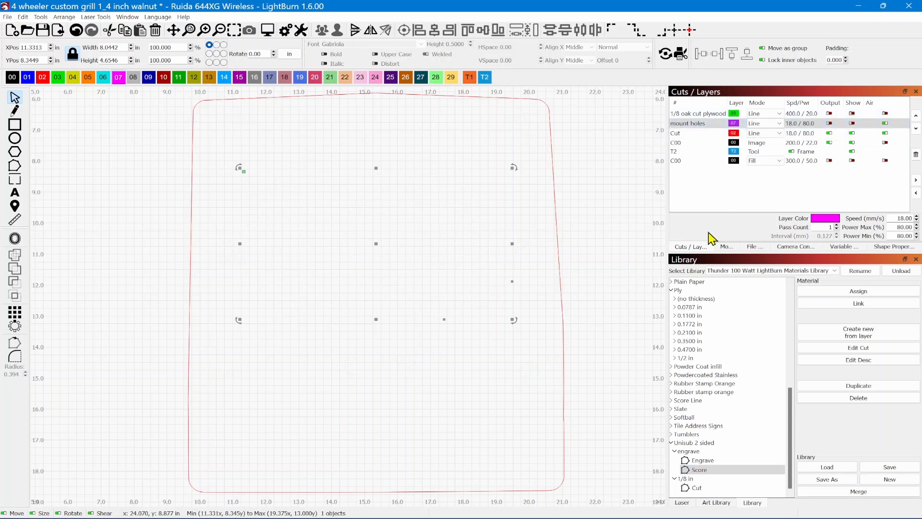
pyautogui.click(619, 274)
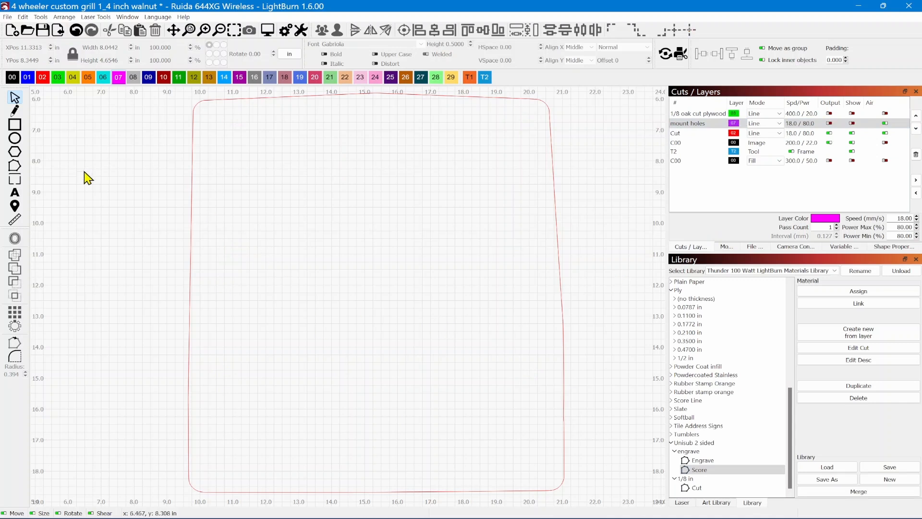
# - Draw a circle about 0.24 in across just inside the upper-left corner of the red grill outline
pyautogui.click(15, 140)
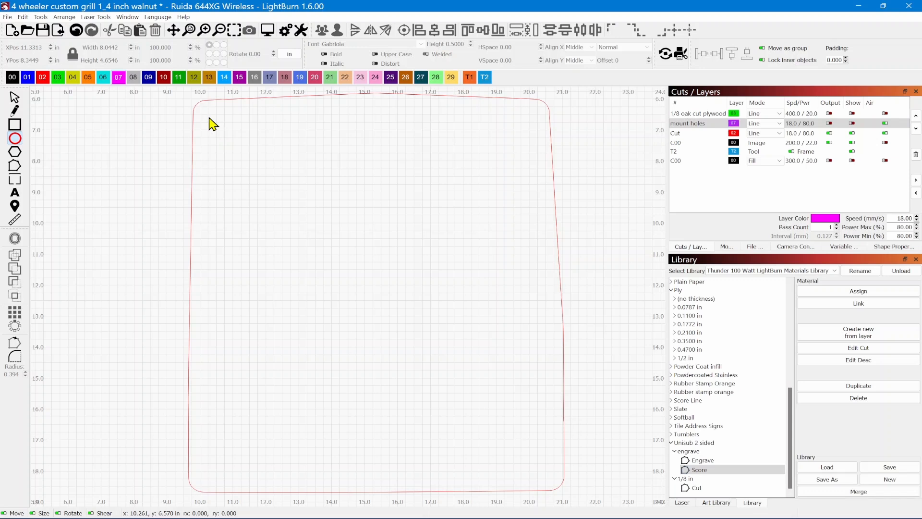
pyautogui.moveTo(209, 118); pyautogui.dragTo(216, 126)
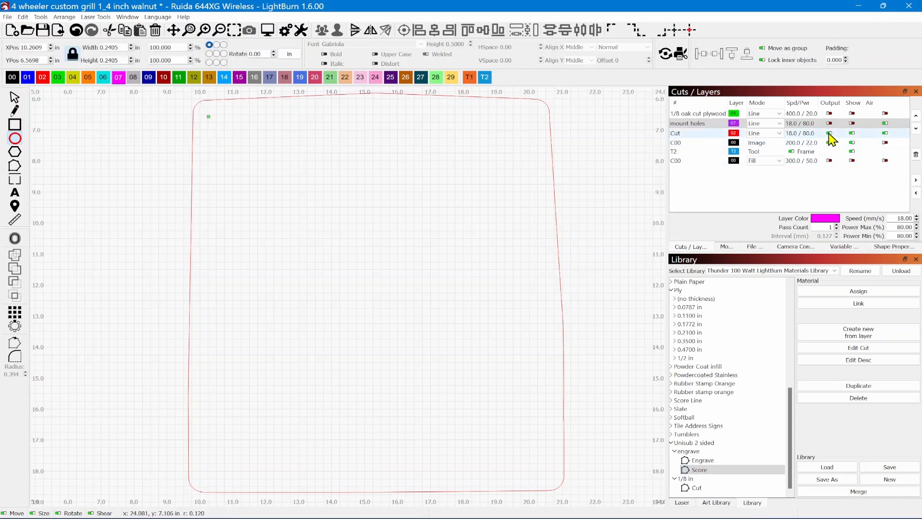
# - Assign the small circle to the red Cut layer and set its width and height to 0.2500 in
pyautogui.click(43, 78)
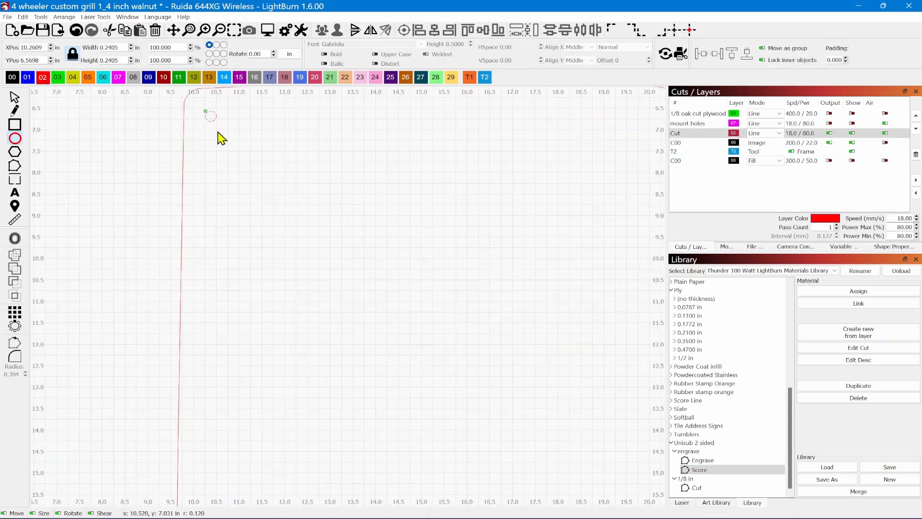
pyautogui.scroll(3, 211, 139)
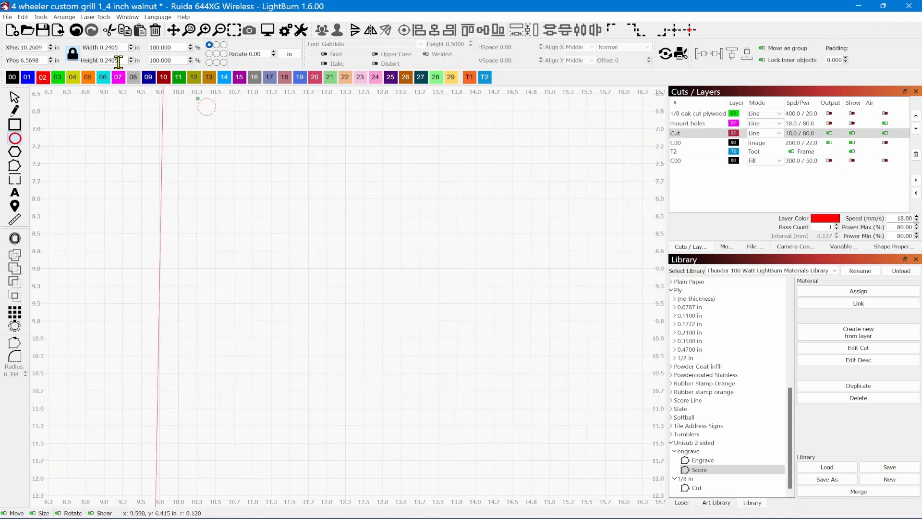
pyautogui.moveTo(107, 48); pyautogui.dragTo(160, 49)
pyautogui.press('Return')
pyautogui.scroll(-5, 219, 195)
pyautogui.moveTo(191, 169); pyautogui.dragTo(193, 171)
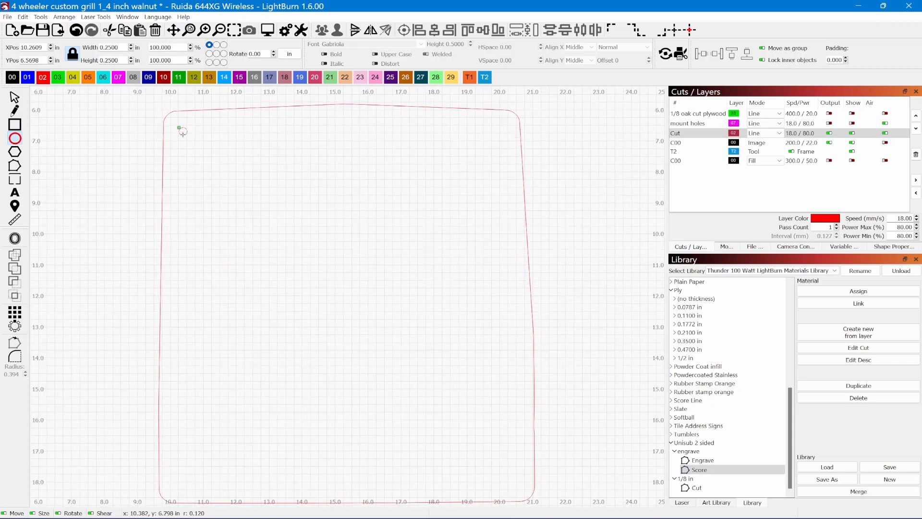
# - Start a grid array of the small circle with 25 columns
pyautogui.click(15, 314)
pyautogui.moveTo(475, 177); pyautogui.dragTo(552, 225)
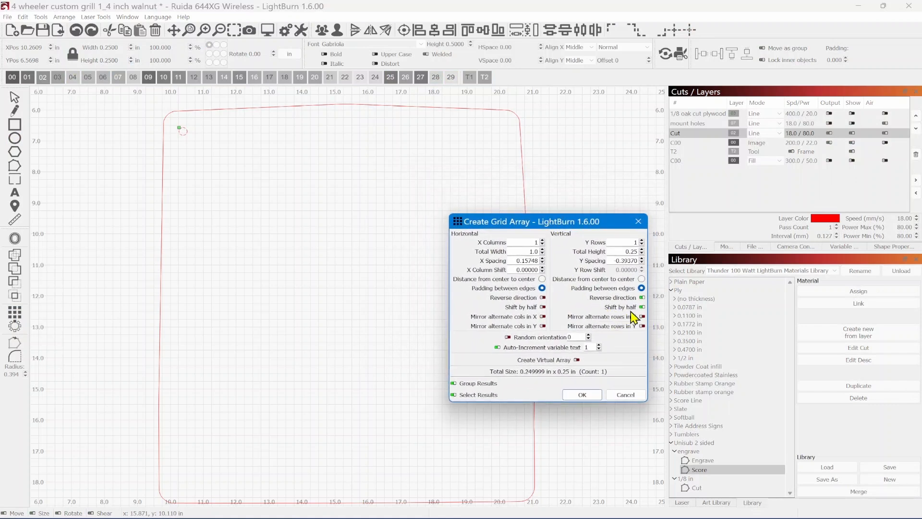
pyautogui.click(542, 242)
pyautogui.click(542, 242)
pyautogui.click(543, 243)
pyautogui.click(542, 243)
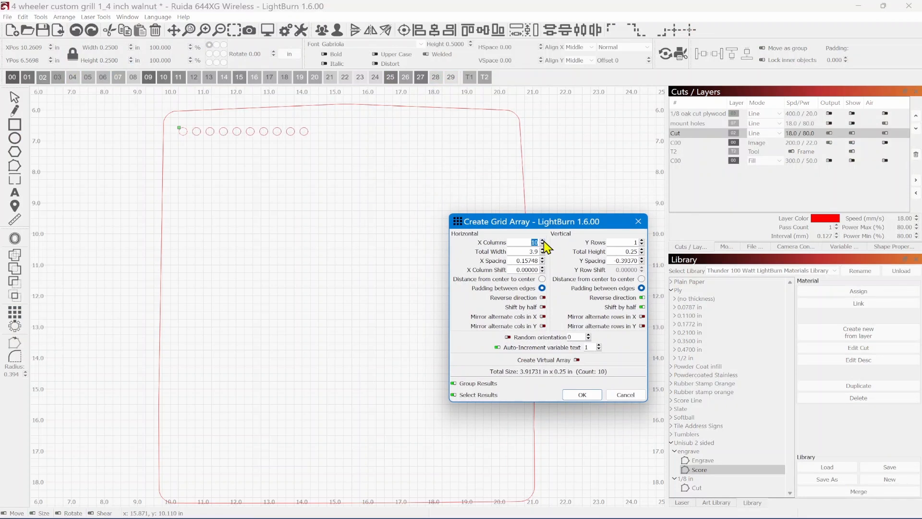
pyautogui.click(543, 242)
pyautogui.click(543, 243)
pyautogui.click(542, 243)
pyautogui.click(543, 242)
pyautogui.click(543, 243)
pyautogui.click(543, 242)
pyautogui.click(542, 242)
pyautogui.click(543, 242)
pyautogui.click(542, 242)
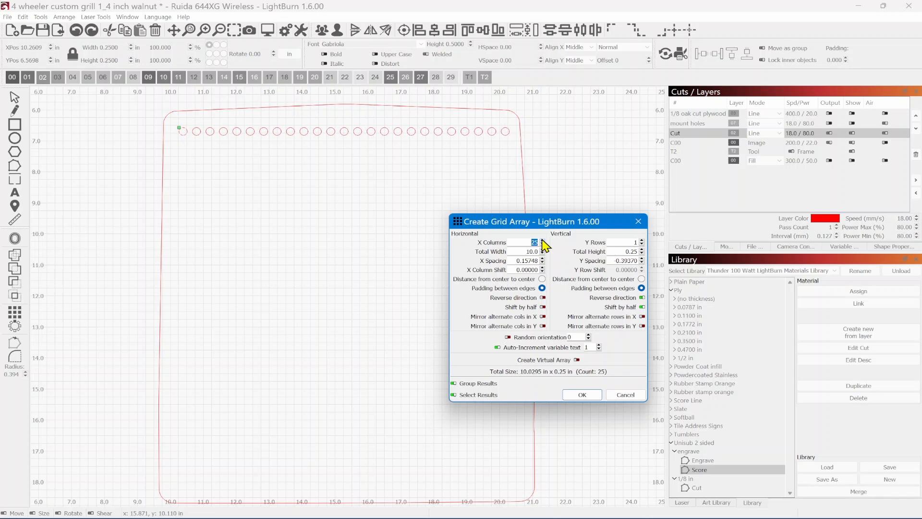
# - Give the array a second, half-shifted row, disable the vertical reverse direction, and set the Y spacing to -0.62992
pyautogui.click(641, 241)
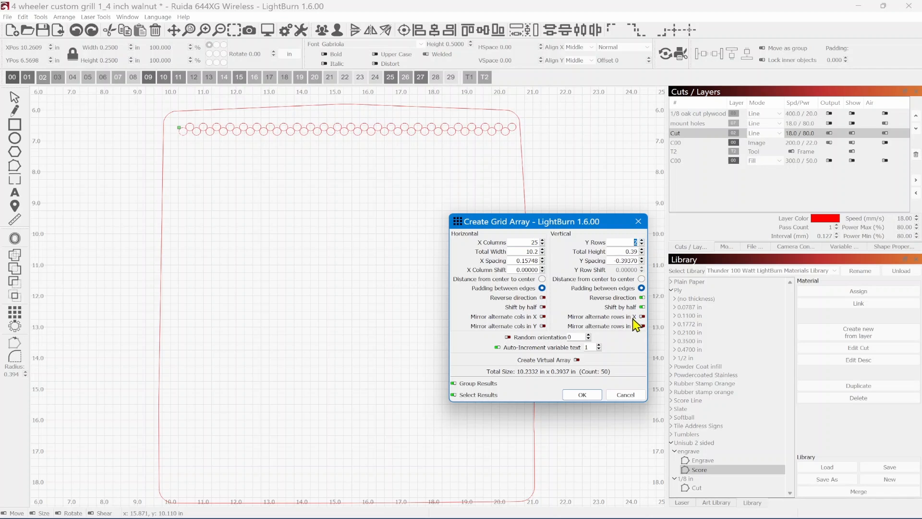
pyautogui.click(643, 297)
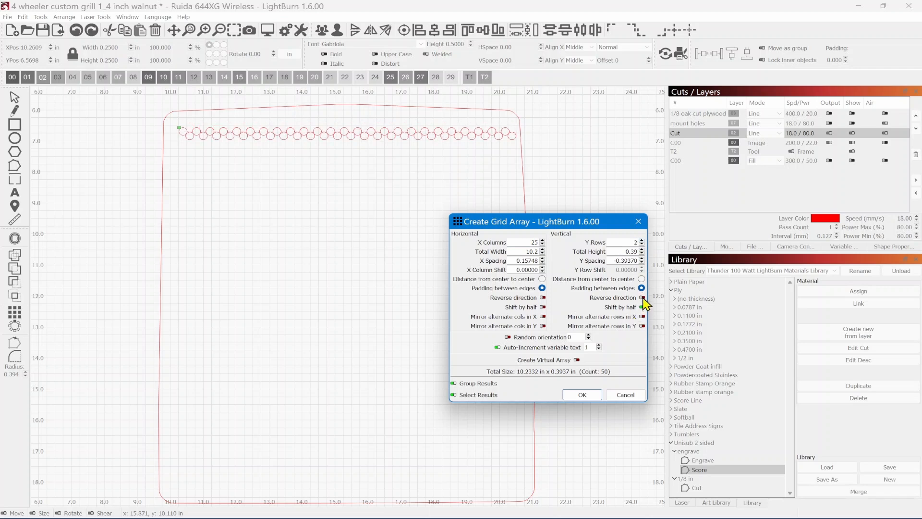
pyautogui.click(642, 259)
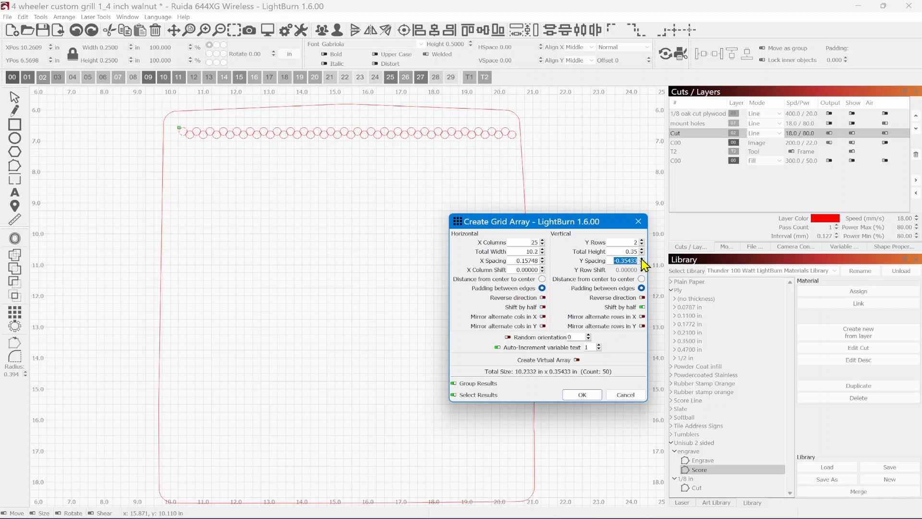
pyautogui.click(641, 263)
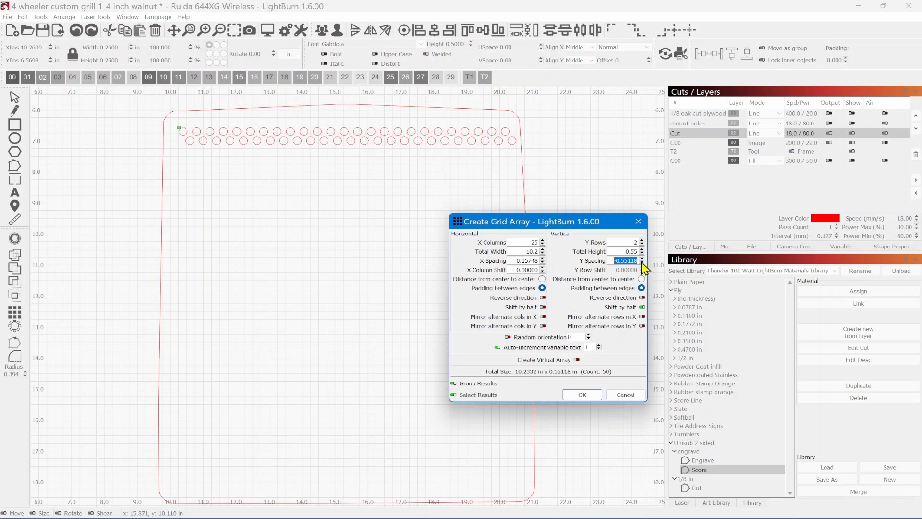
pyautogui.doubleClick(642, 263)
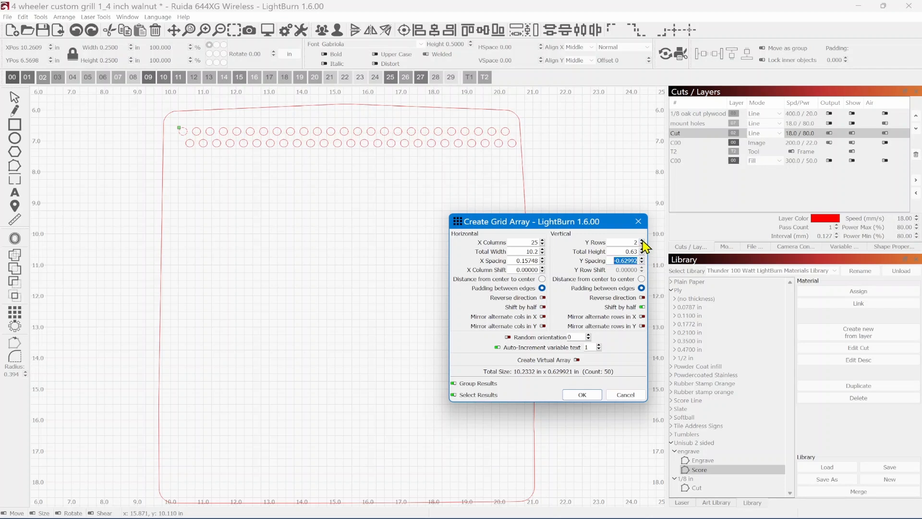
# - Raise the array to 31 rows, create the staggered circle grid inside the grill outline, and clear the selection
pyautogui.click(643, 240)
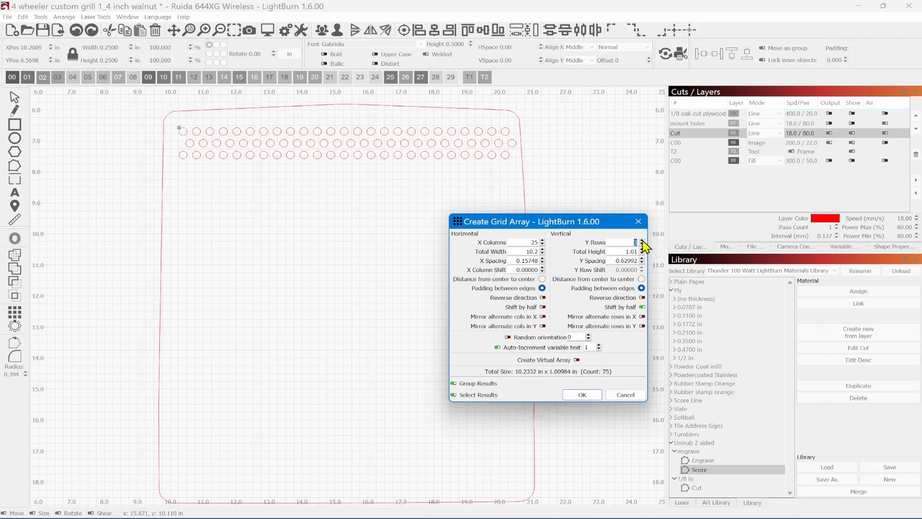
pyautogui.click(643, 241)
pyautogui.click(643, 241)
pyautogui.click(642, 241)
pyautogui.click(642, 241)
pyautogui.click(643, 241)
pyautogui.click(642, 241)
pyautogui.click(643, 241)
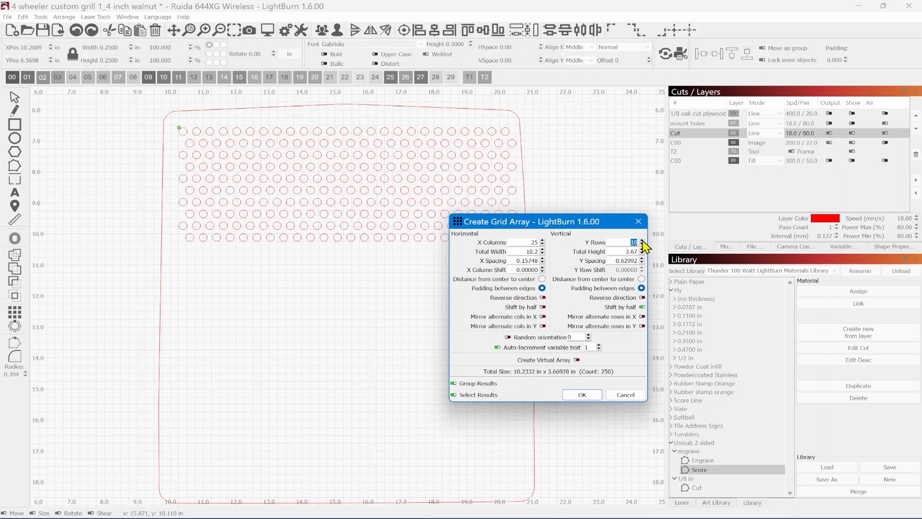
pyautogui.click(643, 241)
pyautogui.click(642, 241)
pyautogui.click(643, 241)
pyautogui.click(643, 241)
pyautogui.click(642, 241)
pyautogui.click(643, 241)
pyautogui.click(642, 241)
pyautogui.click(642, 241)
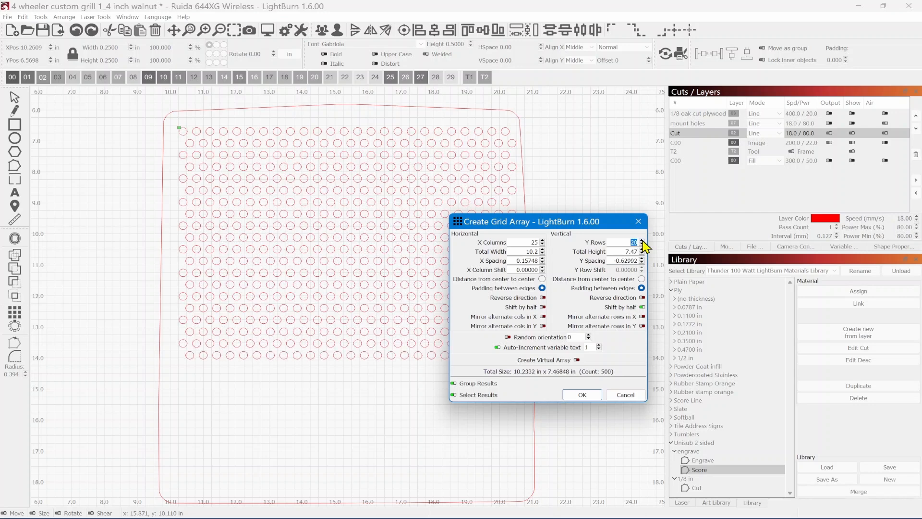
pyautogui.click(642, 241)
pyautogui.click(643, 241)
pyautogui.click(643, 242)
pyautogui.click(643, 241)
pyautogui.click(642, 241)
pyautogui.click(642, 241)
pyautogui.click(643, 241)
pyautogui.click(642, 241)
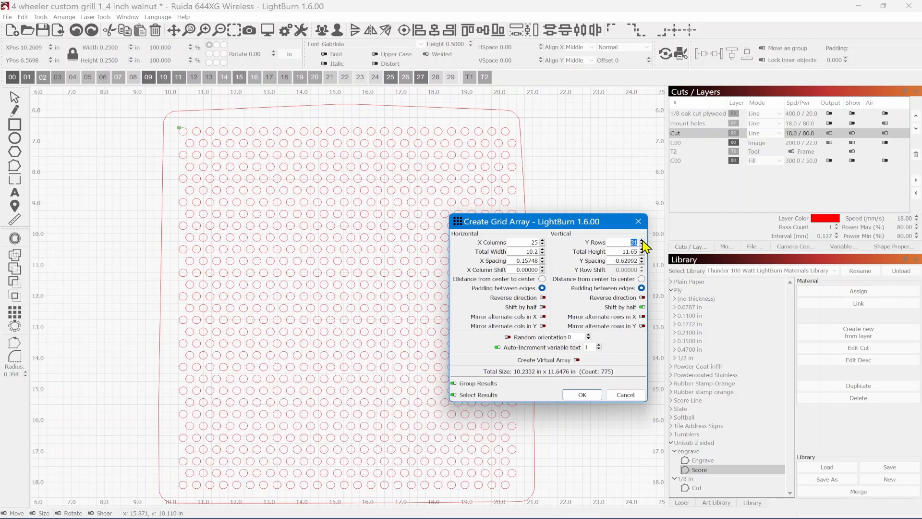
pyautogui.click(588, 396)
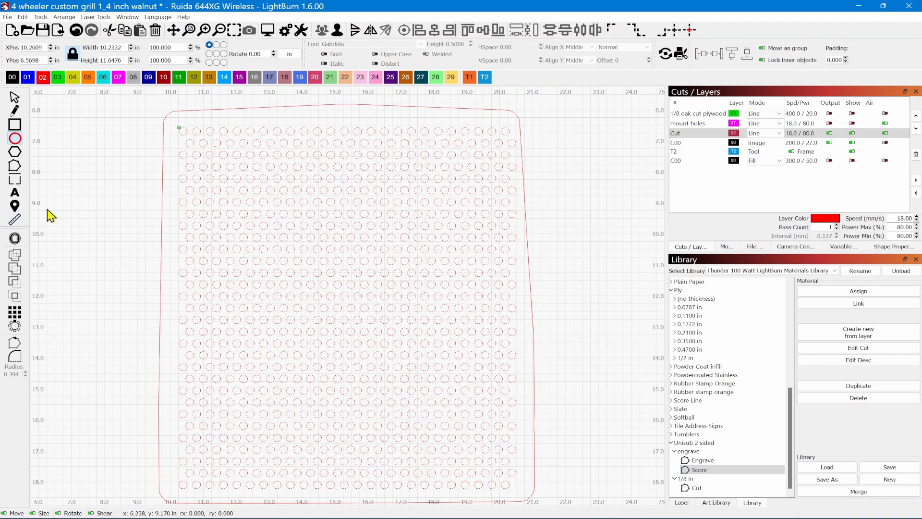
pyautogui.click(15, 98)
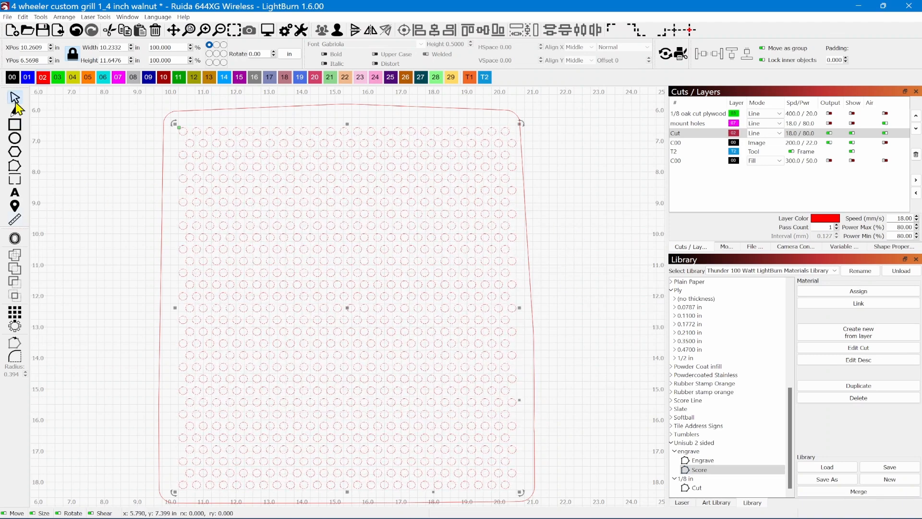
pyautogui.click(178, 253)
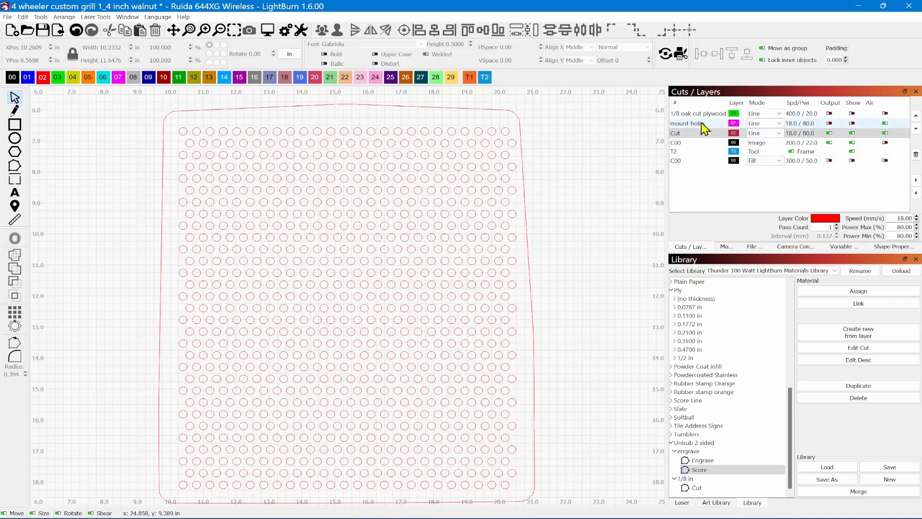
# - Turn on output and visibility for the mount holes layer and ungroup the circle grid
pyautogui.click(829, 124)
pyautogui.click(852, 124)
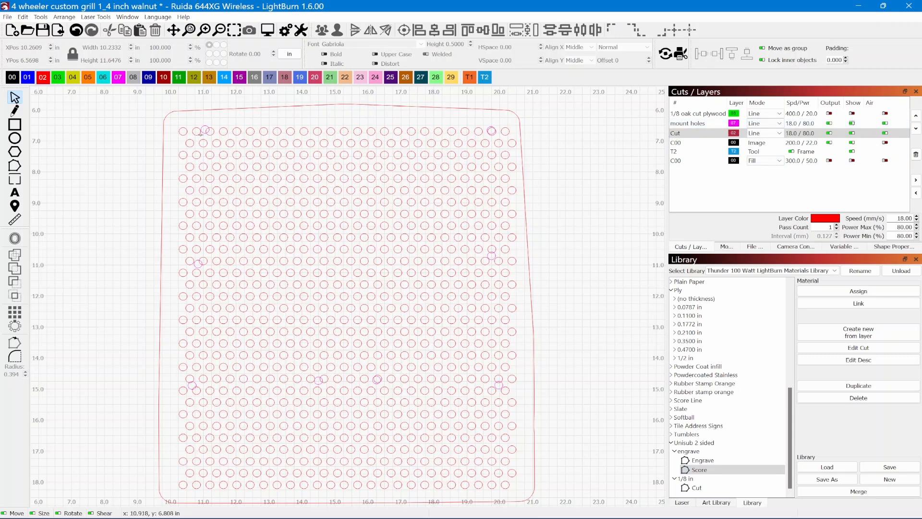
pyautogui.scroll(8, 200, 135)
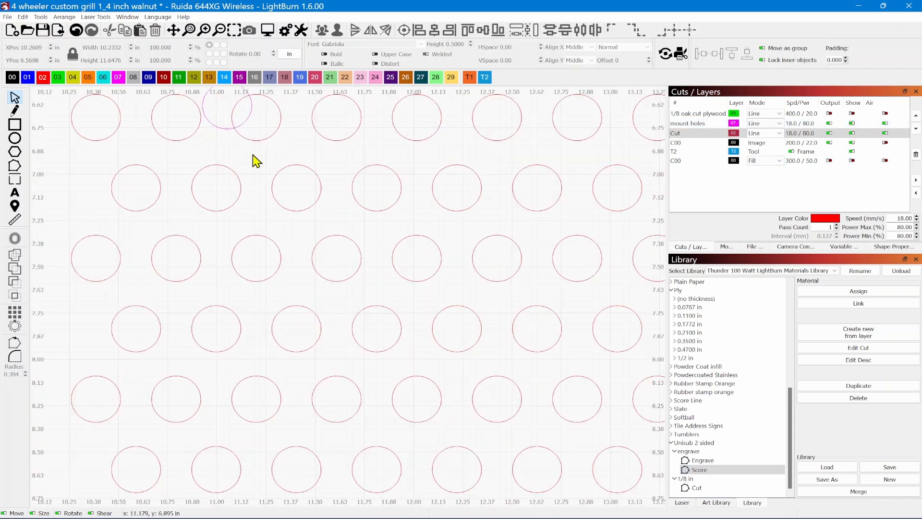
pyautogui.click(252, 141)
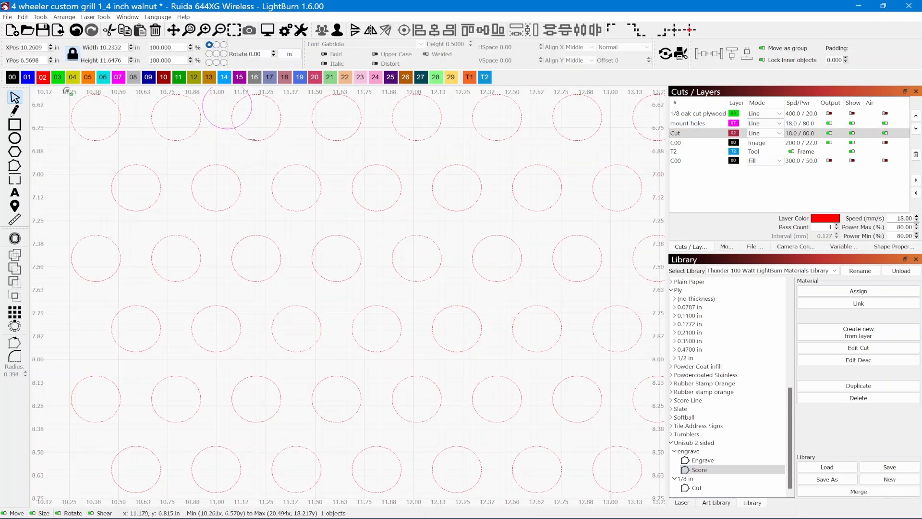
pyautogui.click(338, 32)
pyautogui.click(304, 161)
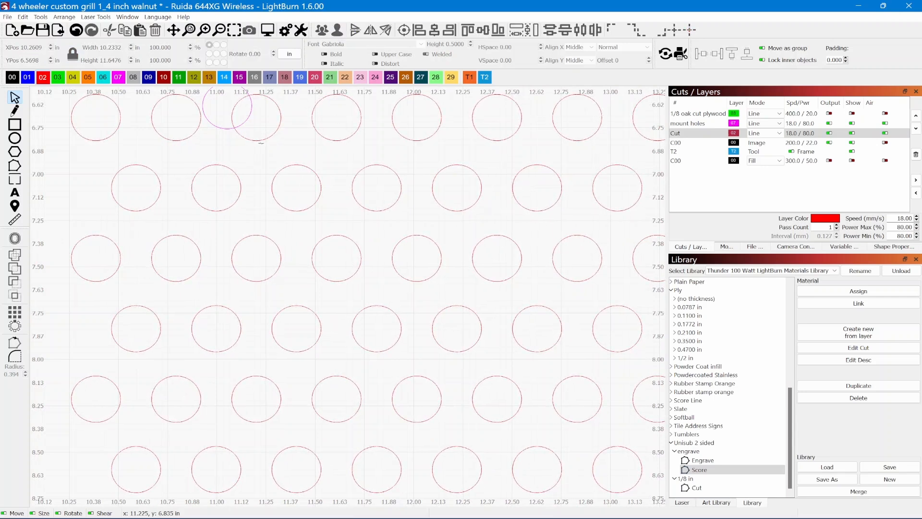
# - Delete the grid circles overlapping or crowding the upper-left and upper-right mount holes
pyautogui.click(275, 133)
pyautogui.press('Delete')
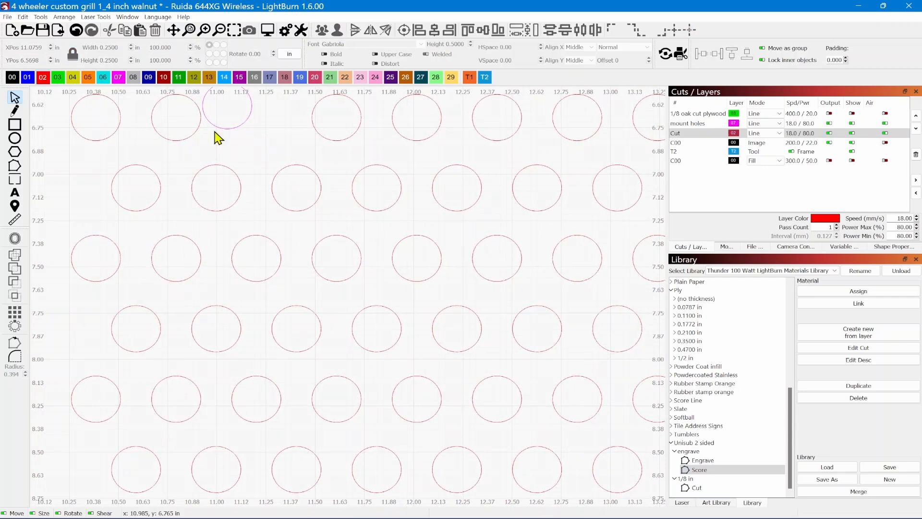
pyautogui.click(193, 136)
pyautogui.press('Delete')
pyautogui.scroll(-2, 209, 187)
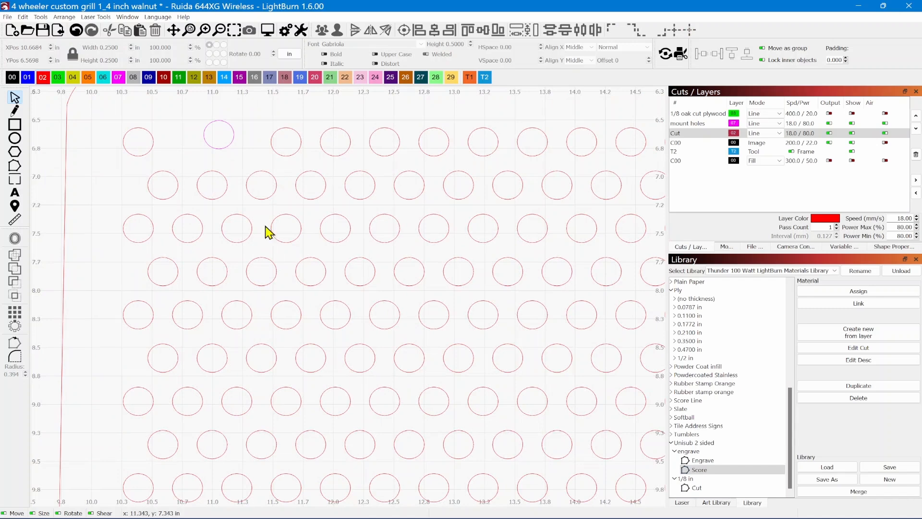
pyautogui.hscroll(10, 189, 310)
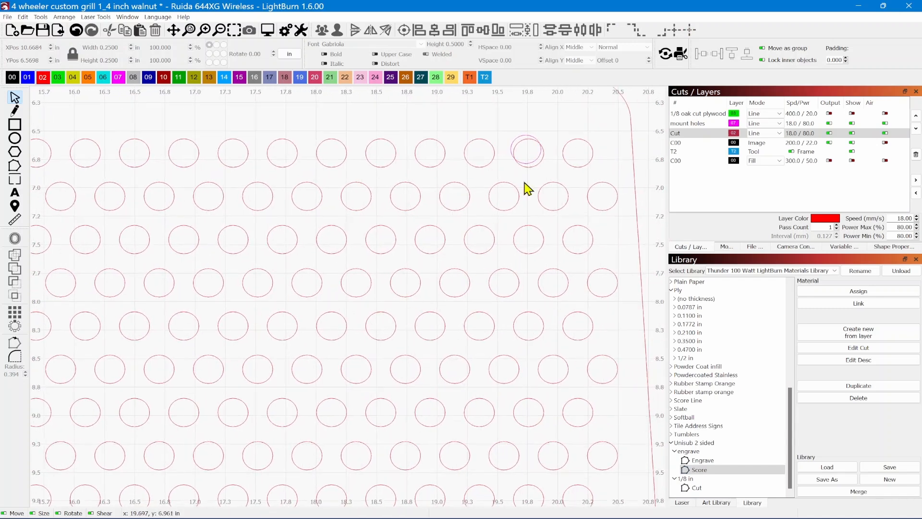
pyautogui.click(533, 166)
# - Delete the three grid circles around the mount hole midway down the grill's right side
pyautogui.scroll(-10, 502, 365)
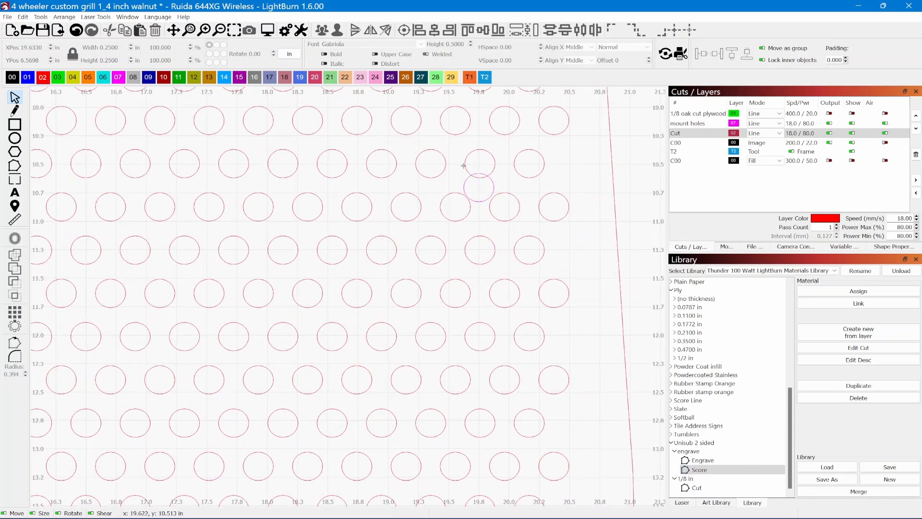
pyautogui.click(464, 166)
pyautogui.press('Delete')
pyautogui.click(509, 193)
pyautogui.press('Delete')
pyautogui.click(470, 207)
pyautogui.press('Delete')
# - Delete the three grid circles around the lower-right mount hole
pyautogui.scroll(-4, 406, 290)
pyautogui.moveTo(412, 288); pyautogui.dragTo(441, 163)
pyautogui.moveTo(453, 366); pyautogui.dragTo(462, 269)
pyautogui.scroll(3, 476, 272)
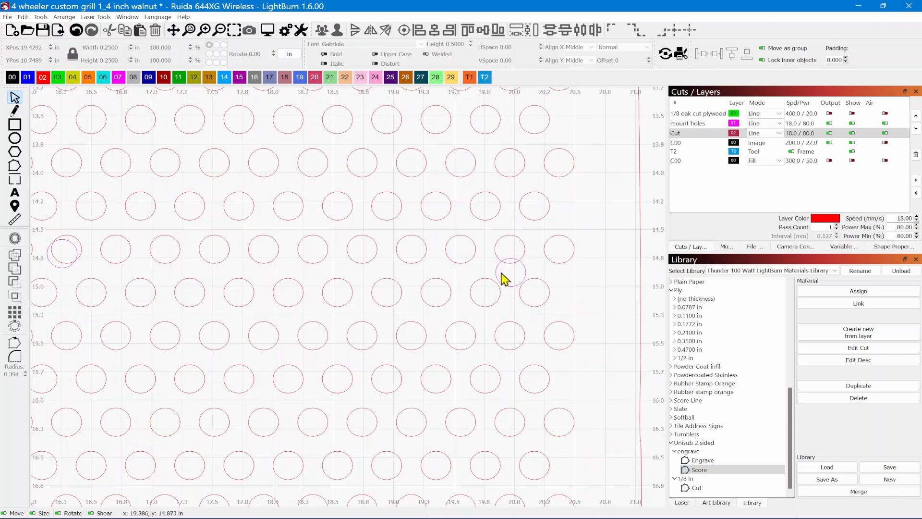
pyautogui.click(497, 256)
pyautogui.press('Delete')
pyautogui.click(520, 300)
pyautogui.press('Delete')
pyautogui.click(500, 297)
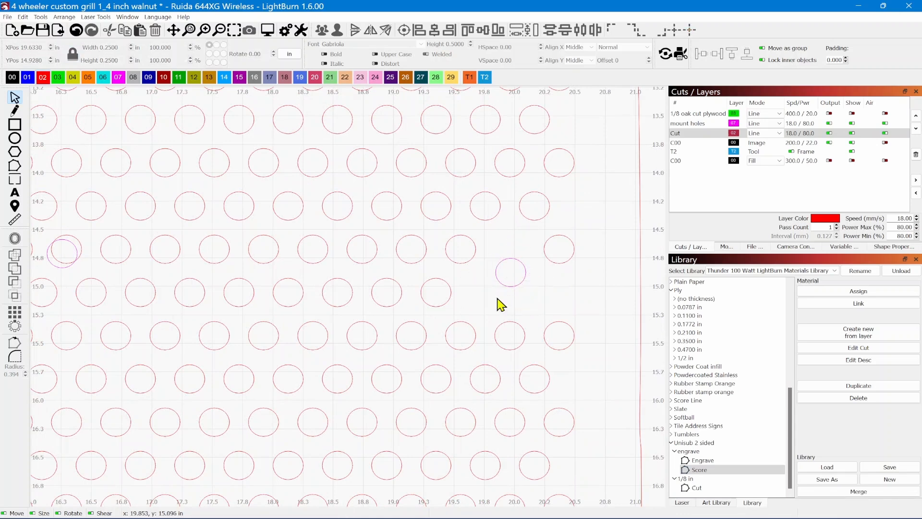
# - Delete the grid circles overlapping or crowding the two lower-middle mount holes
pyautogui.scroll(-5, 463, 323)
pyautogui.scroll(4, 470, 293)
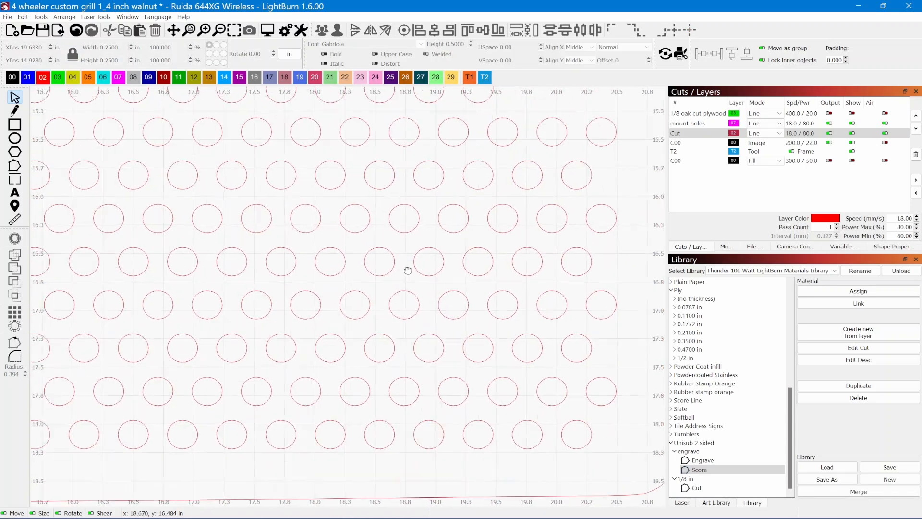
pyautogui.hscroll(-5, 477, 387)
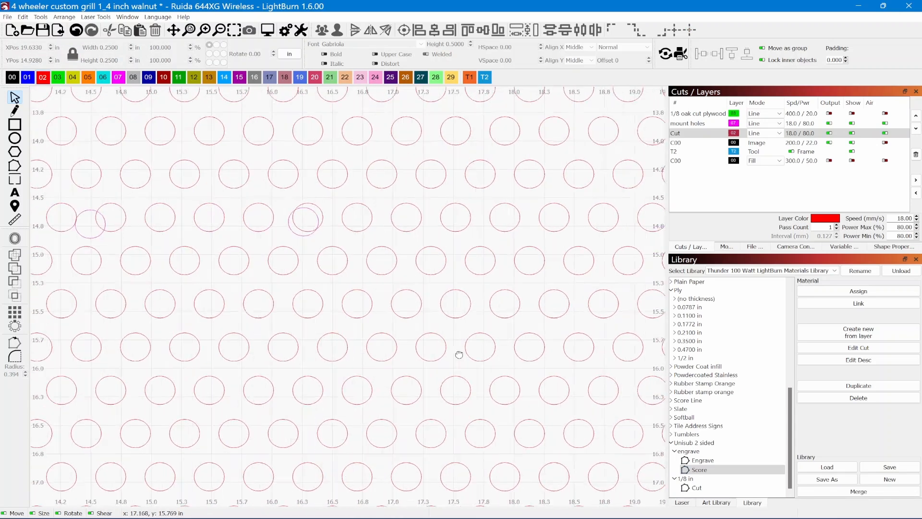
pyautogui.click(498, 256)
pyautogui.press('Delete')
pyautogui.moveTo(426, 286); pyautogui.dragTo(524, 292)
pyautogui.click(391, 280)
pyautogui.press('Delete')
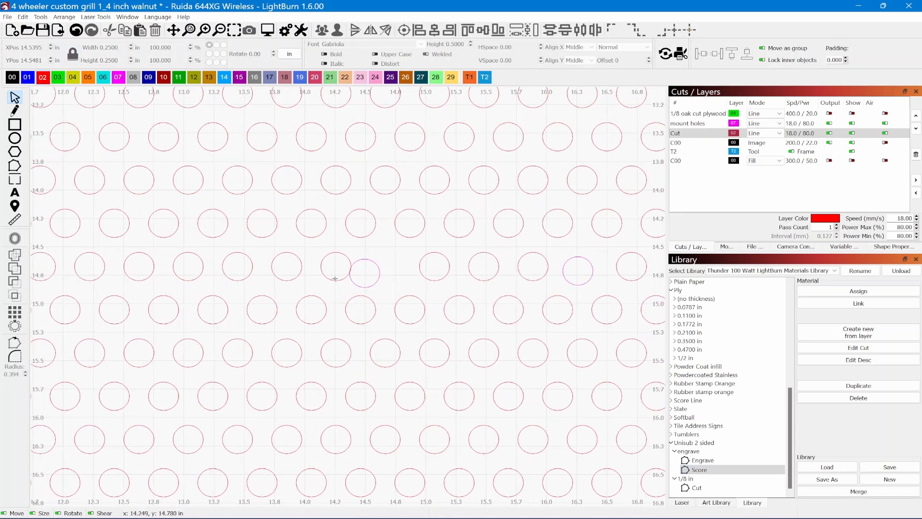
pyautogui.click(335, 280)
pyautogui.press('Delete')
# - Delete the three grid circles around the lower-left mount hole
pyautogui.moveTo(295, 403); pyautogui.dragTo(740, 390)
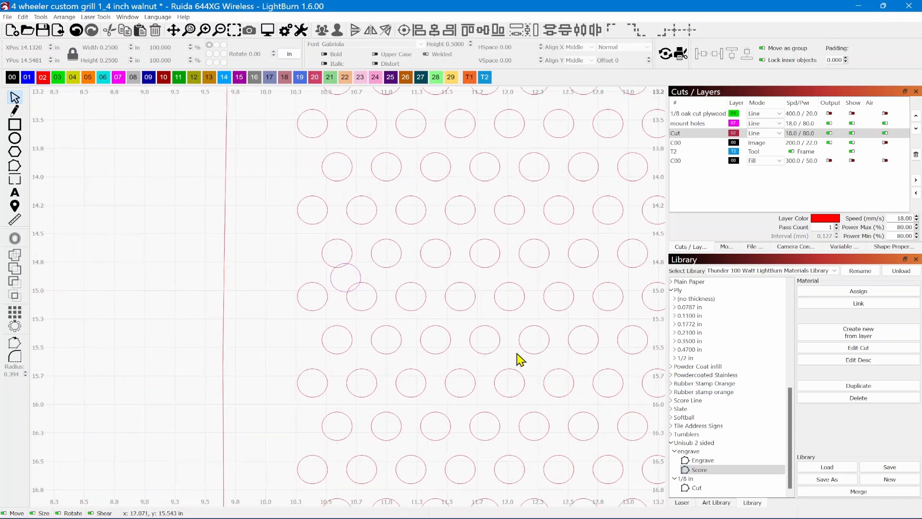
pyautogui.click(324, 243)
pyautogui.press('Delete')
pyautogui.click(372, 284)
pyautogui.press('Delete')
pyautogui.click(327, 300)
pyautogui.press('Delete')
# - Delete the grid circles overlapping or crowding the mount hole midway down the grill's left side
pyautogui.scroll(-2, 342, 284)
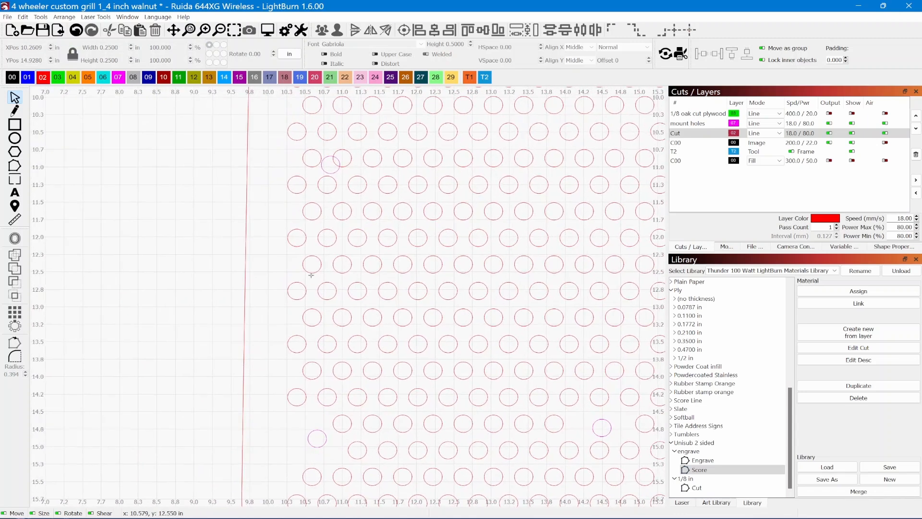
pyautogui.moveTo(333, 183); pyautogui.dragTo(314, 314)
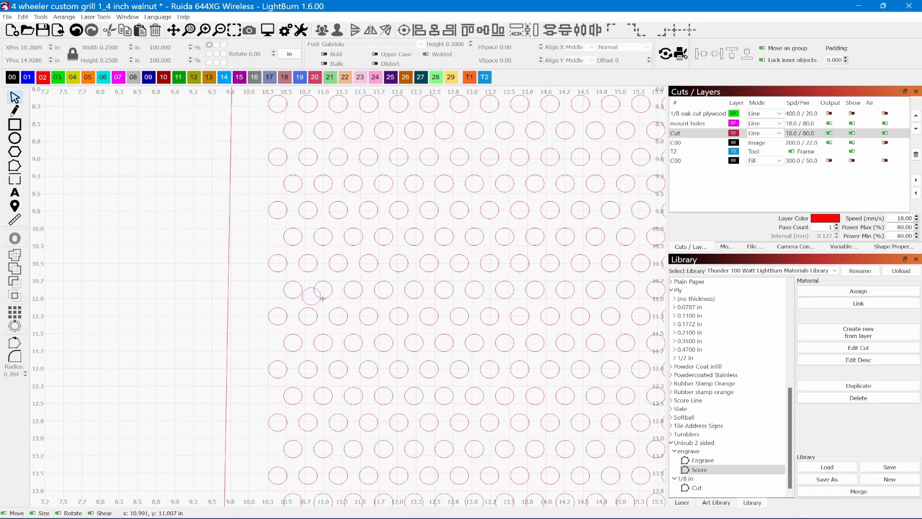
pyautogui.click(323, 298)
pyautogui.press('Delete')
pyautogui.click(287, 296)
pyautogui.press('Delete')
pyautogui.scroll(-3, 302, 290)
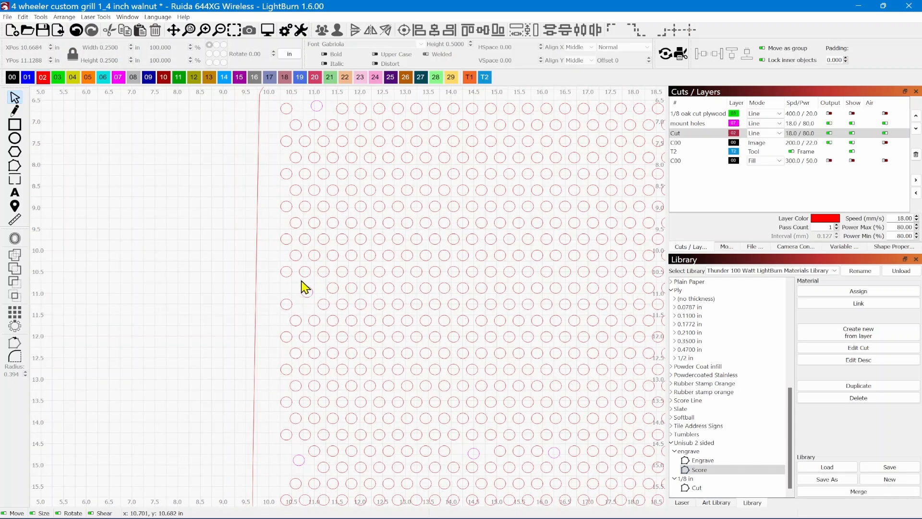
# - Turn off laser output for the Image layer and show the black Fill layer containing the tattered flag
pyautogui.scroll(-4, 232, 350)
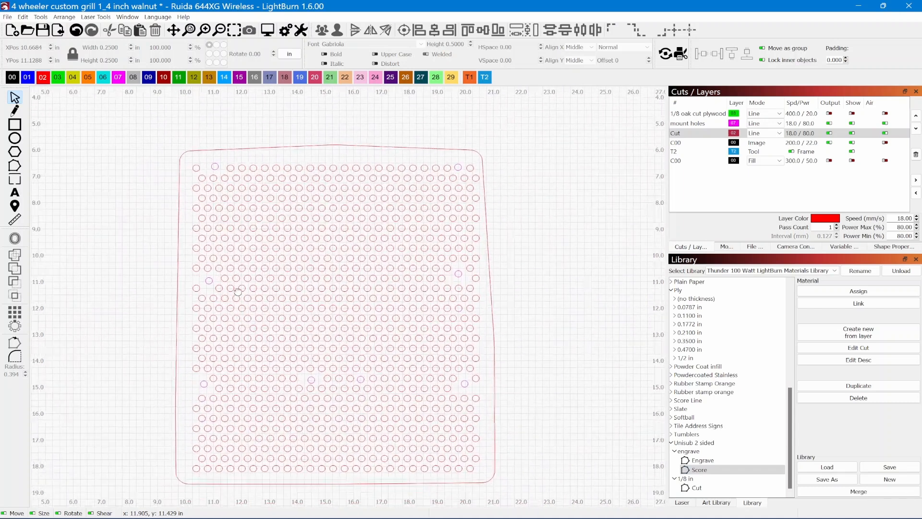
pyautogui.click(829, 143)
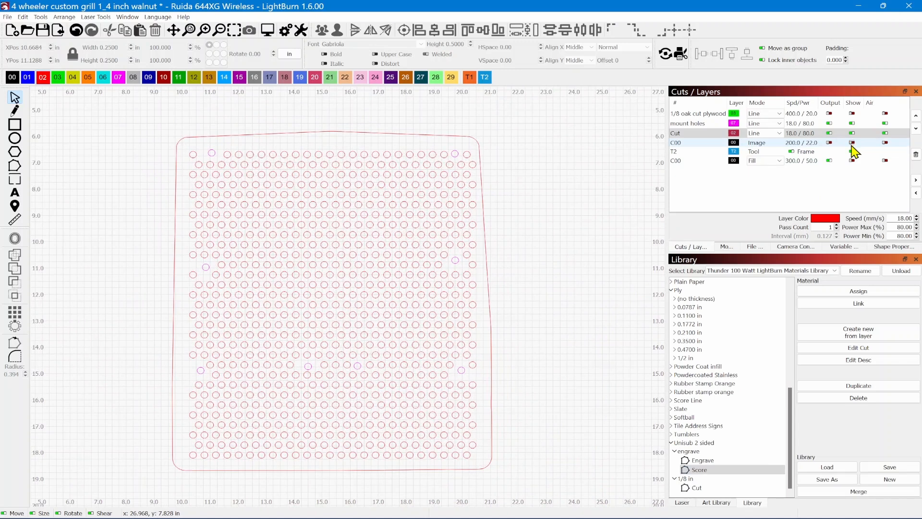
pyautogui.click(850, 162)
pyautogui.click(852, 161)
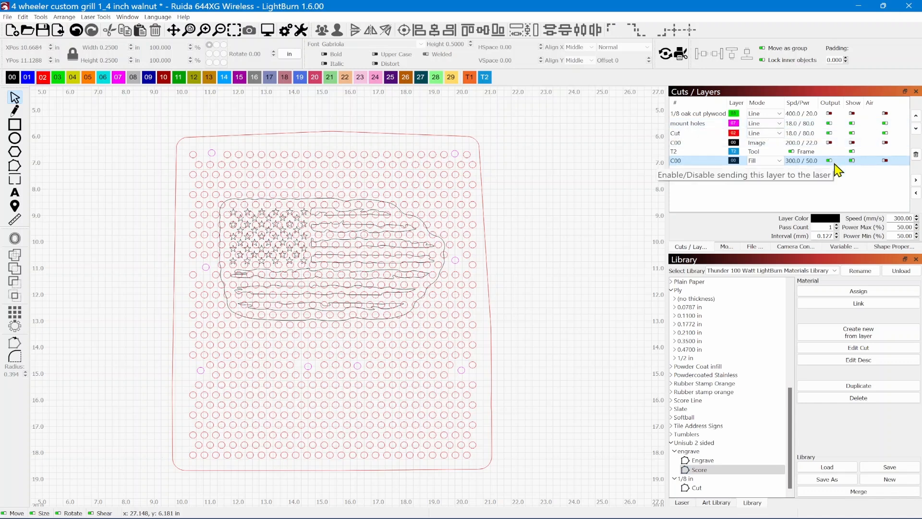
# - Disable output for the Cut layer, hide it, and delete the flag's stars and stripes inside the outer outline
pyautogui.click(830, 133)
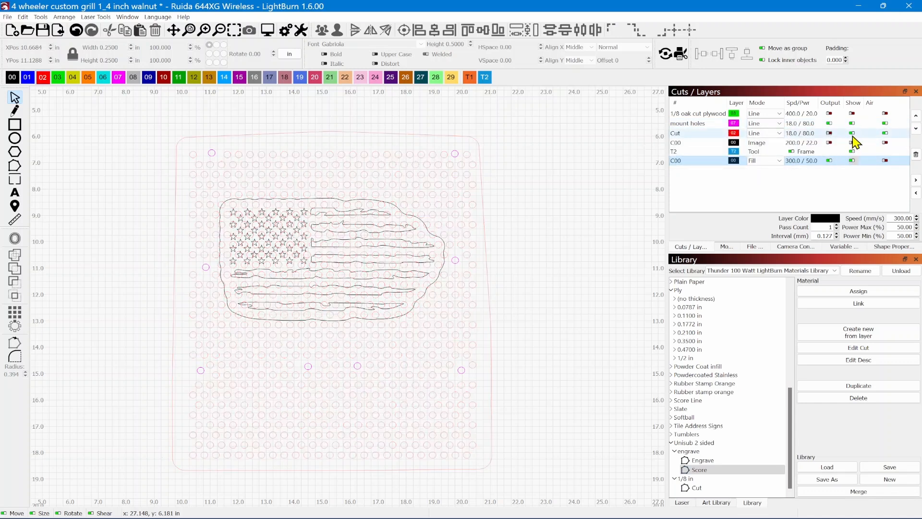
pyautogui.click(851, 133)
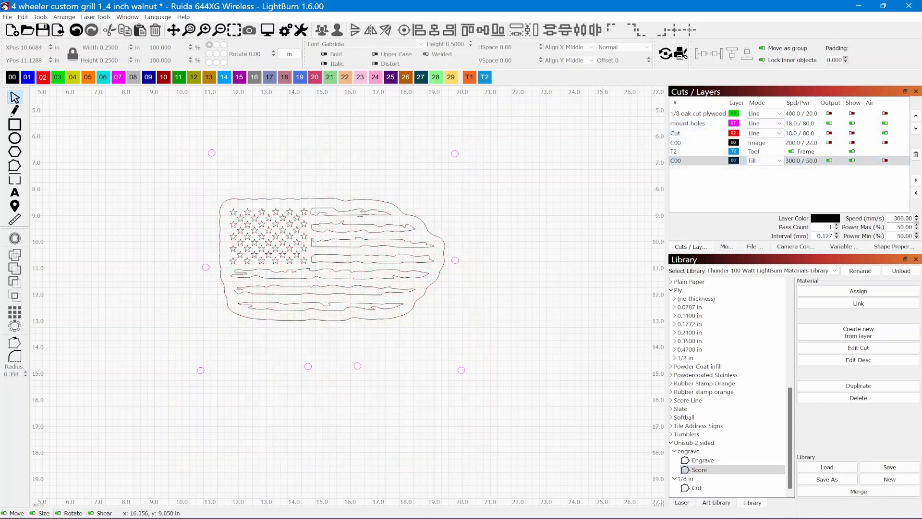
pyautogui.click(359, 215)
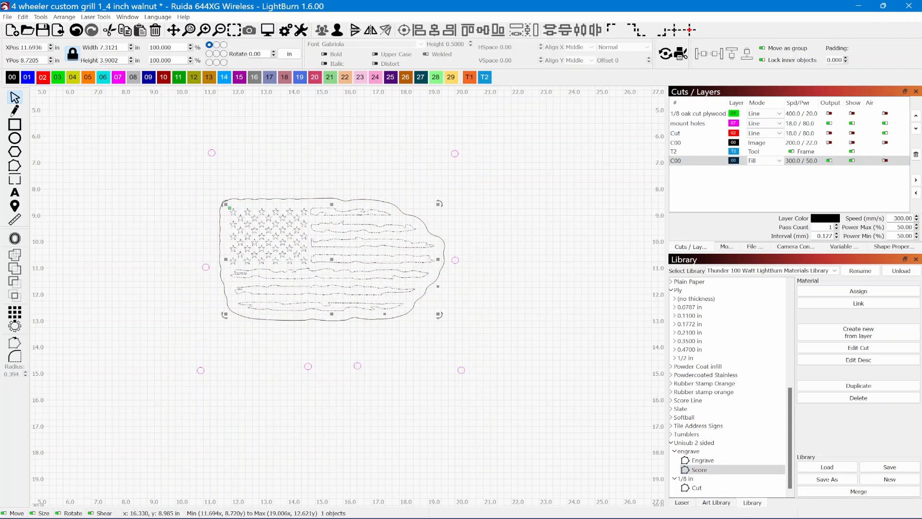
pyautogui.press('Delete')
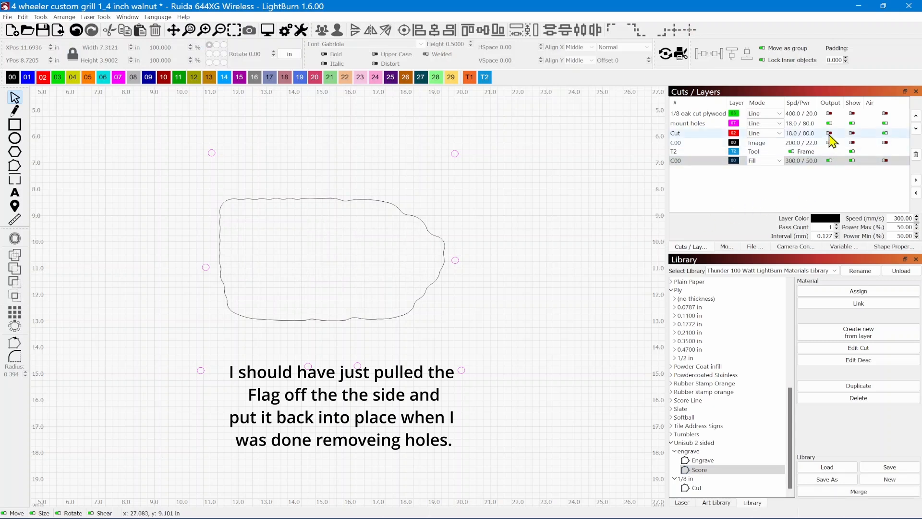
# - Show the Cut layer again and delete the large block of grid circles in the middle of the flag outline
pyautogui.click(852, 133)
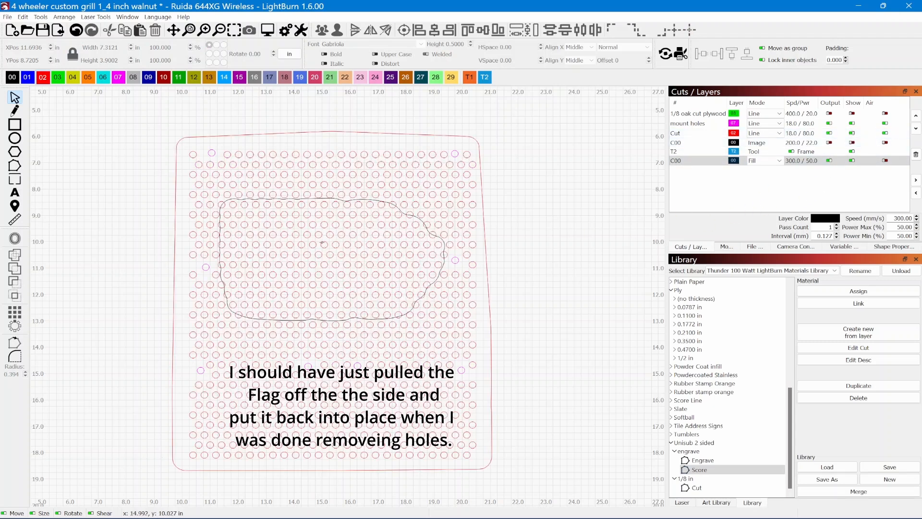
pyautogui.scroll(2, 283, 226)
pyautogui.scroll(1, 278, 224)
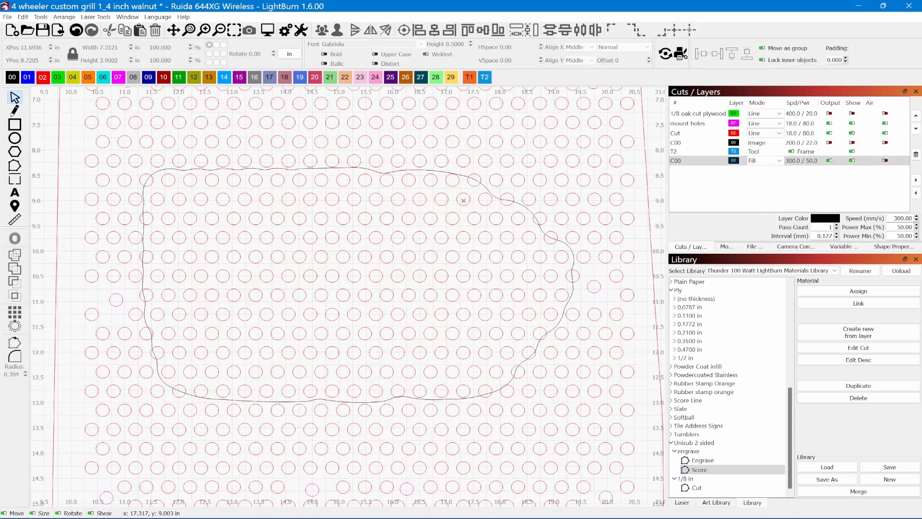
pyautogui.moveTo(462, 192); pyautogui.dragTo(173, 390)
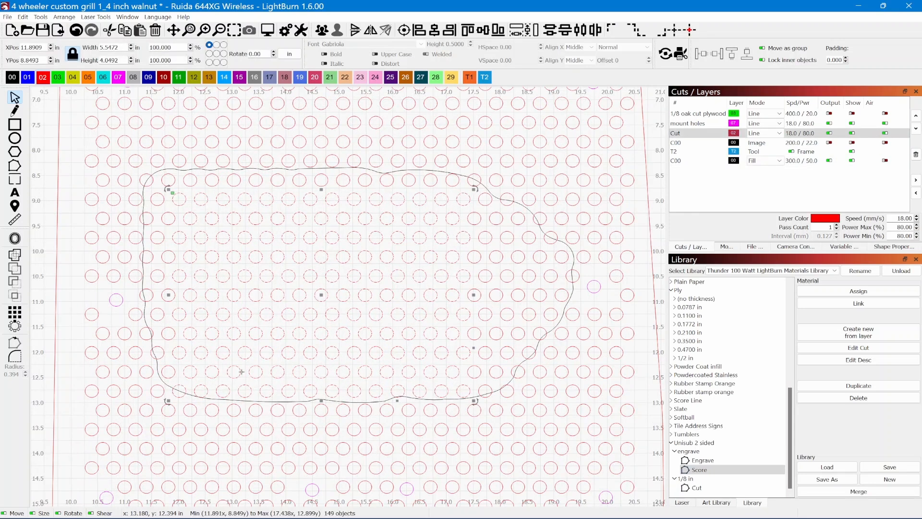
pyautogui.press('Delete')
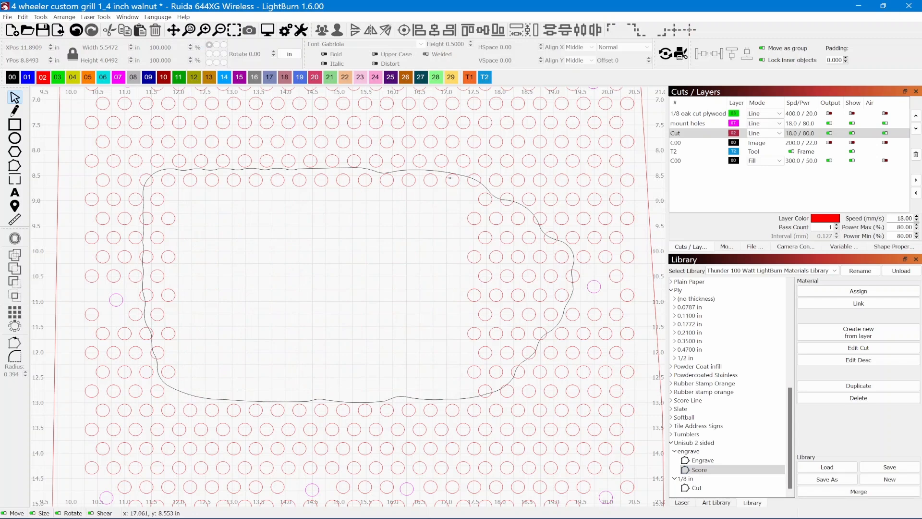
# - Delete the remaining grid circles inside the flag outline along its upper edge and left side
pyautogui.moveTo(464, 183); pyautogui.dragTo(151, 312)
pyautogui.press('Delete')
pyautogui.press('Delete')
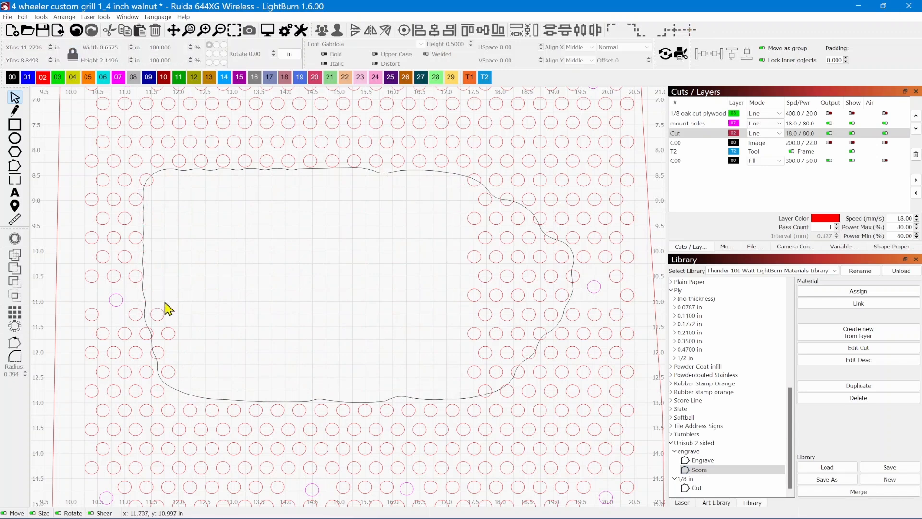
pyautogui.click(151, 185)
pyautogui.moveTo(188, 305); pyautogui.dragTo(165, 361)
pyautogui.press('Delete')
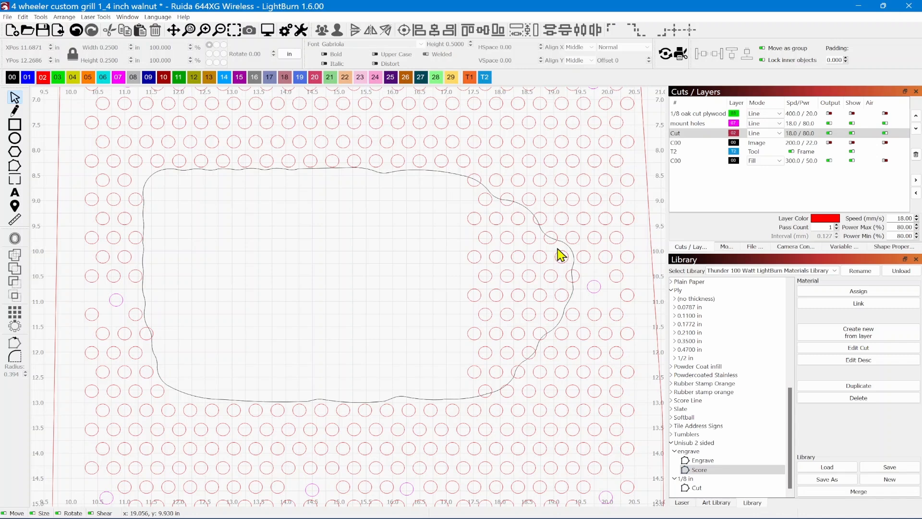
# - Delete the blocks of grid circles inside the middle and upper right part of the flag outline, keeping the outline itself
pyautogui.moveTo(558, 249); pyautogui.dragTo(442, 336)
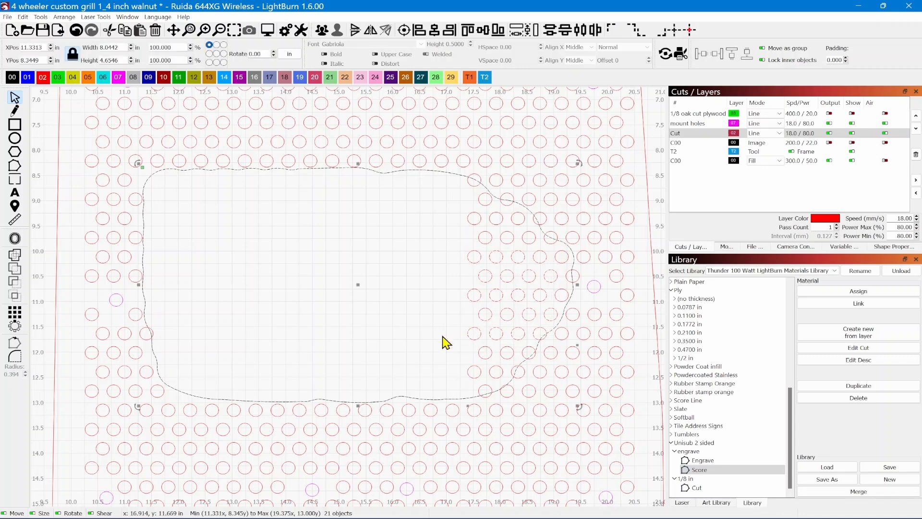
pyautogui.click(553, 255)
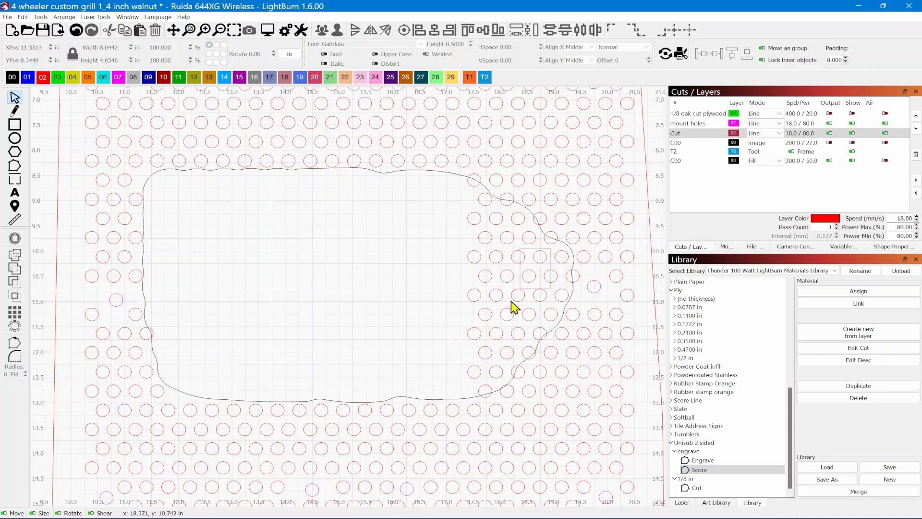
pyautogui.moveTo(511, 301); pyautogui.dragTo(447, 330)
pyautogui.press('Delete')
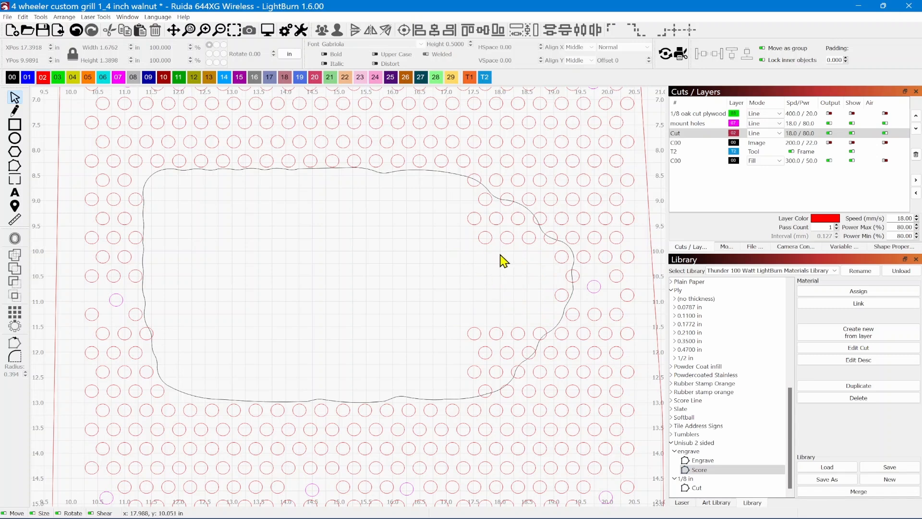
pyautogui.moveTo(533, 222); pyautogui.dragTo(432, 251)
pyautogui.press('Delete')
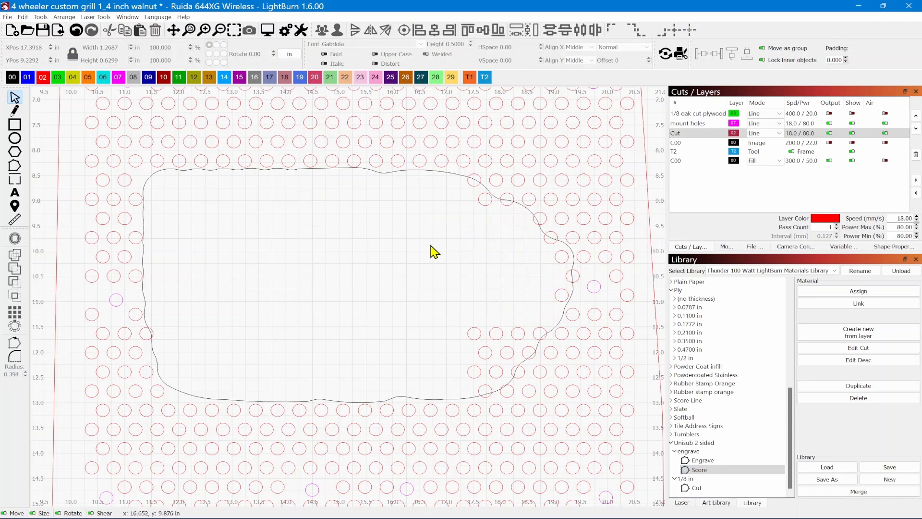
# - Delete the single grid circles inside or touching the flag outline's upper-right curve
pyautogui.click(485, 205)
pyautogui.press('Delete')
pyautogui.click(474, 184)
pyautogui.press('Delete')
pyautogui.click(505, 207)
pyautogui.press('Delete')
# - Delete the grid circles inside or crossing the flag outline's right bulge and the circle row just below it
pyautogui.click(552, 247)
pyautogui.press('Delete')
pyautogui.click(556, 258)
pyautogui.press('Delete')
pyautogui.click(568, 273)
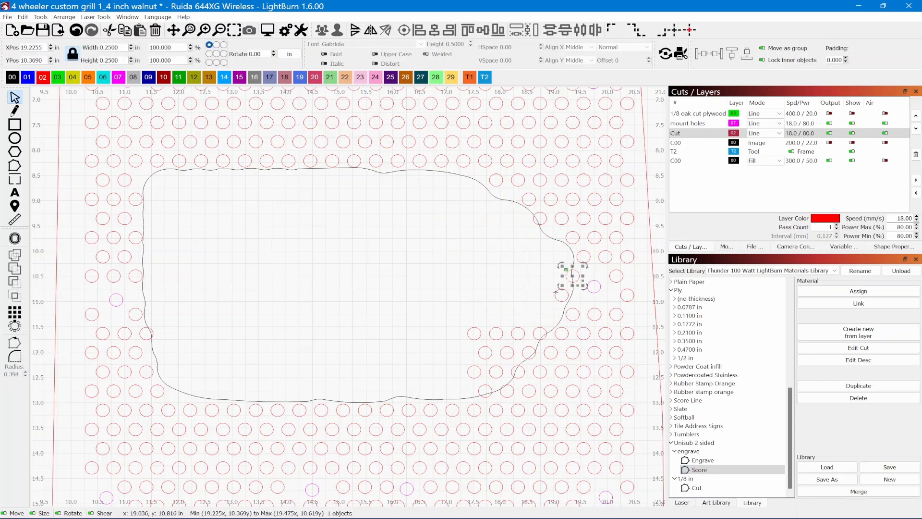
pyautogui.press('Delete')
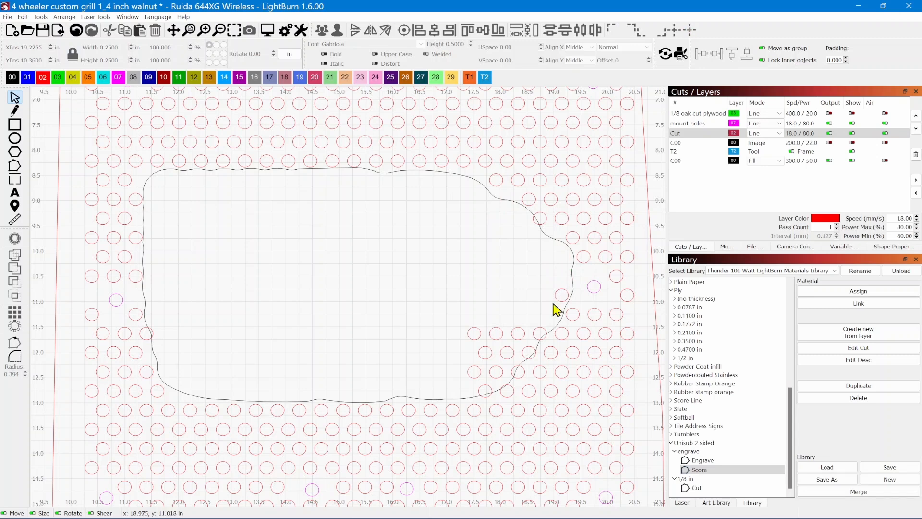
pyautogui.click(557, 296)
pyautogui.press('Delete')
pyautogui.moveTo(535, 316); pyautogui.dragTo(454, 344)
pyautogui.press('Delete')
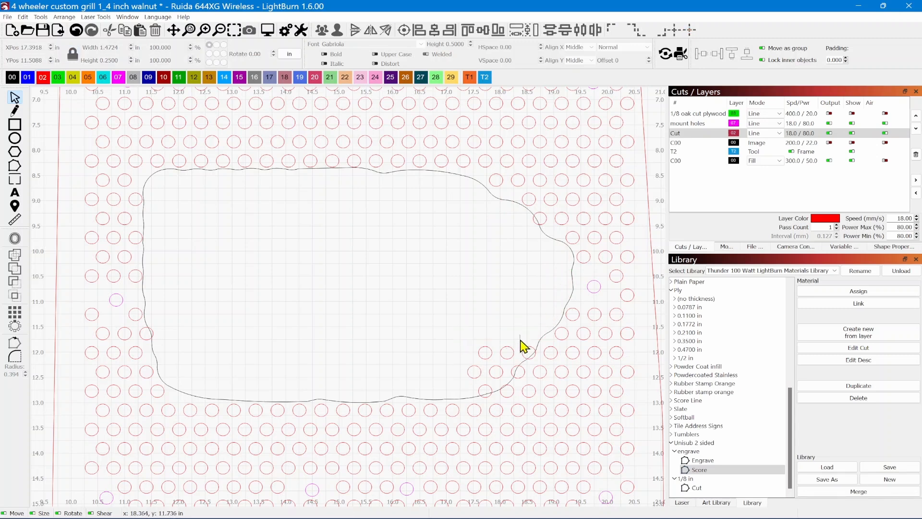
pyautogui.moveTo(530, 336); pyautogui.dragTo(458, 371)
pyautogui.press('Delete')
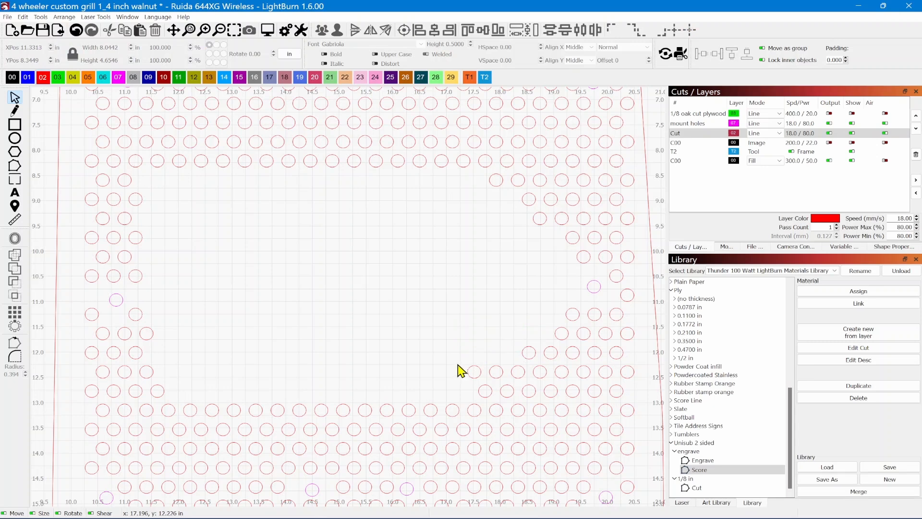
pyautogui.hotkey('ctrl', 'z')
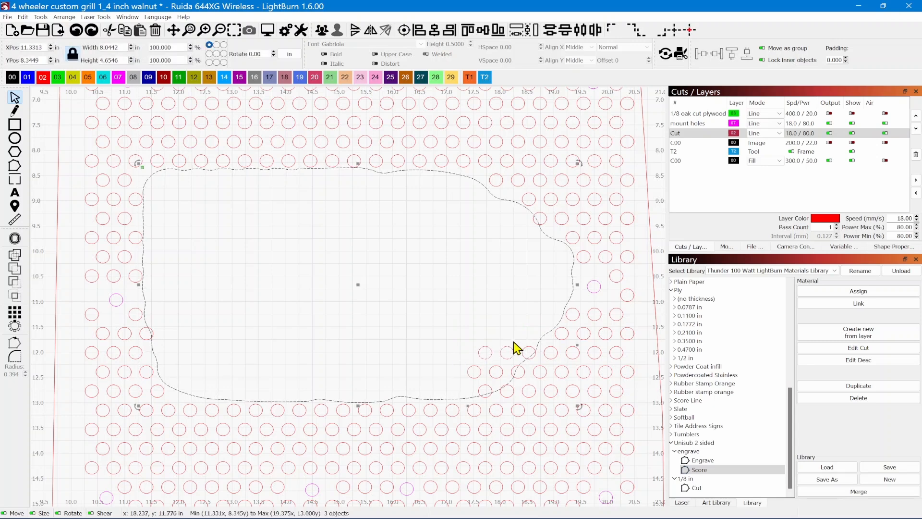
# - Delete the grid circles in the two rows inside the lower-right curve, plus the one crossing the flag outline there
pyautogui.moveTo(512, 341); pyautogui.dragTo(469, 362)
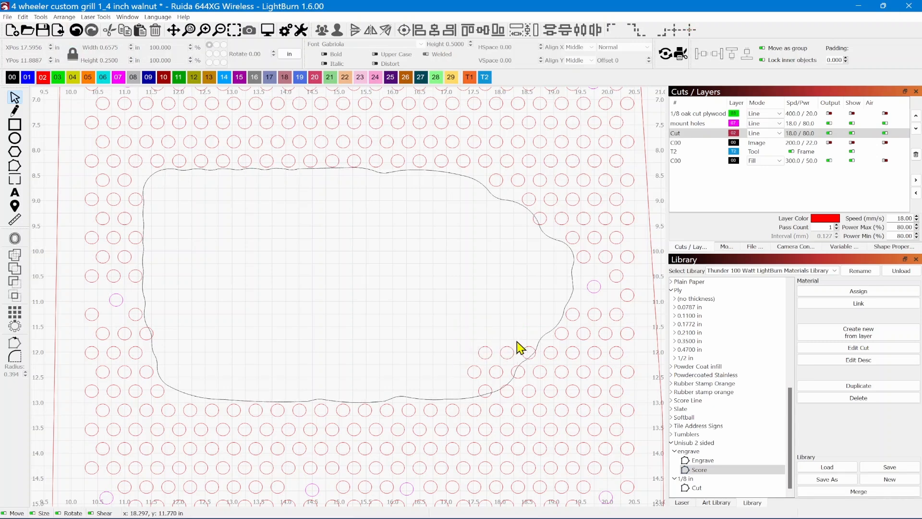
pyautogui.moveTo(516, 342); pyautogui.dragTo(466, 362)
pyautogui.moveTo(490, 376); pyautogui.dragTo(464, 370)
pyautogui.press('Delete')
pyautogui.click(524, 354)
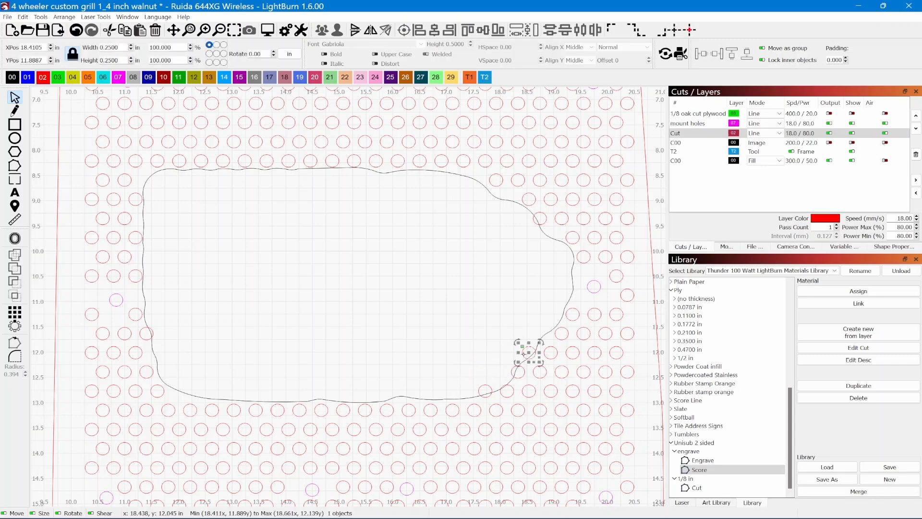
pyautogui.press('Delete')
# - Delete the last grid circles overlapping the flag outline's lower-right corner
pyautogui.moveTo(454, 345); pyautogui.dragTo(525, 398)
pyautogui.press('Delete')
pyautogui.click(486, 388)
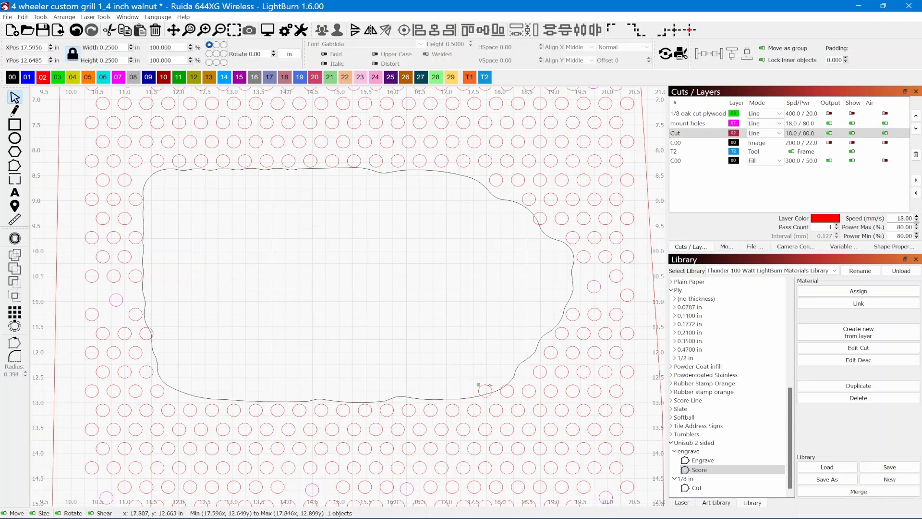
pyautogui.press('Delete')
pyautogui.click(503, 393)
pyautogui.press('Delete')
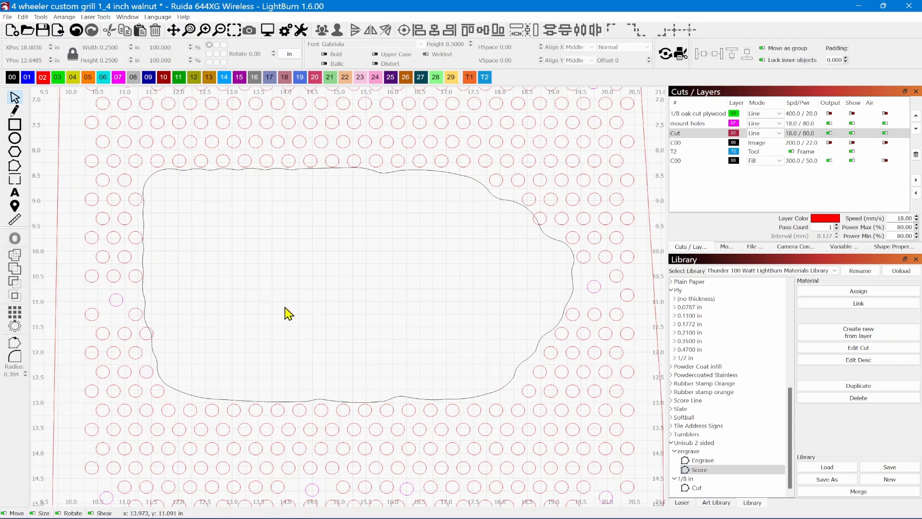
pyautogui.scroll(-4, 287, 313)
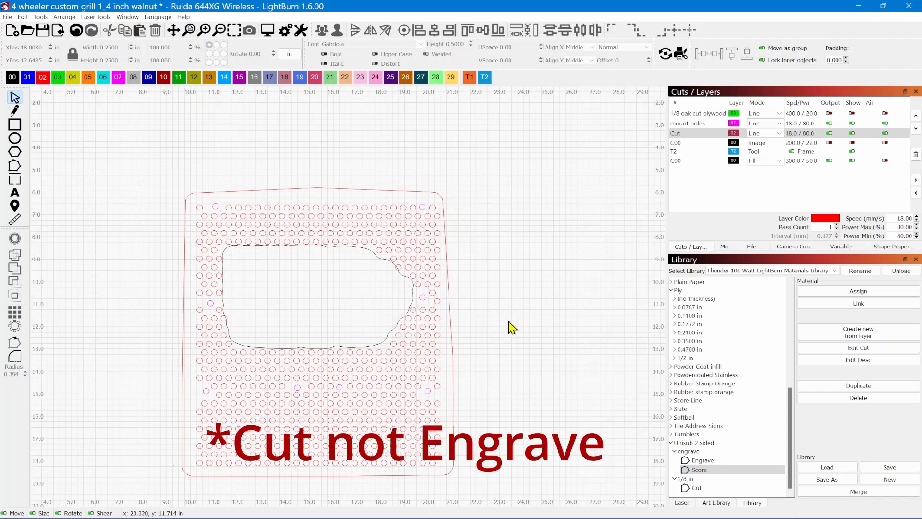
pyautogui.scroll(2, 508, 323)
pyautogui.moveTo(504, 334); pyautogui.dragTo(456, 296)
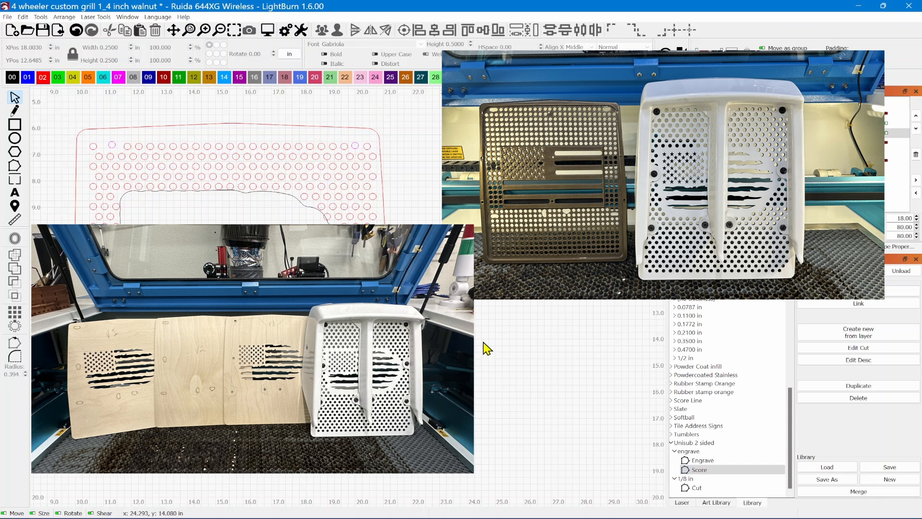
pyautogui.scroll(2, 486, 349)
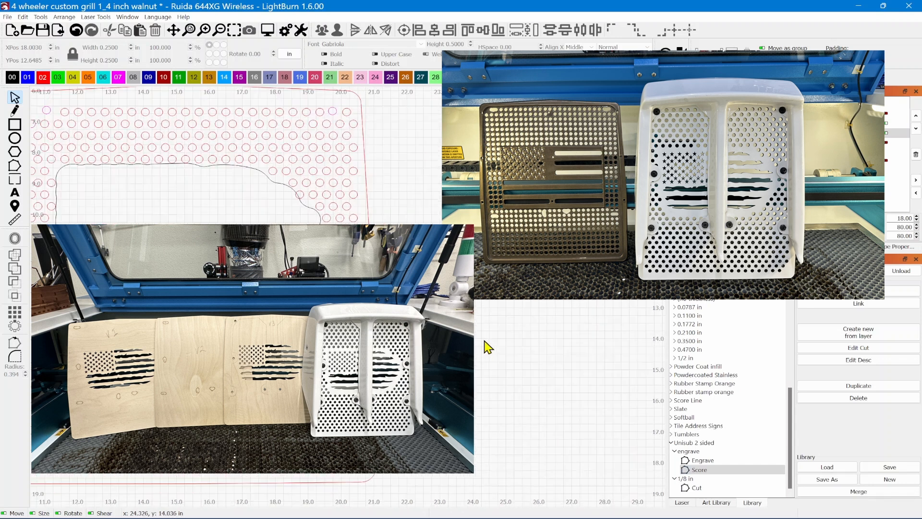
pyautogui.scroll(-1, 486, 351)
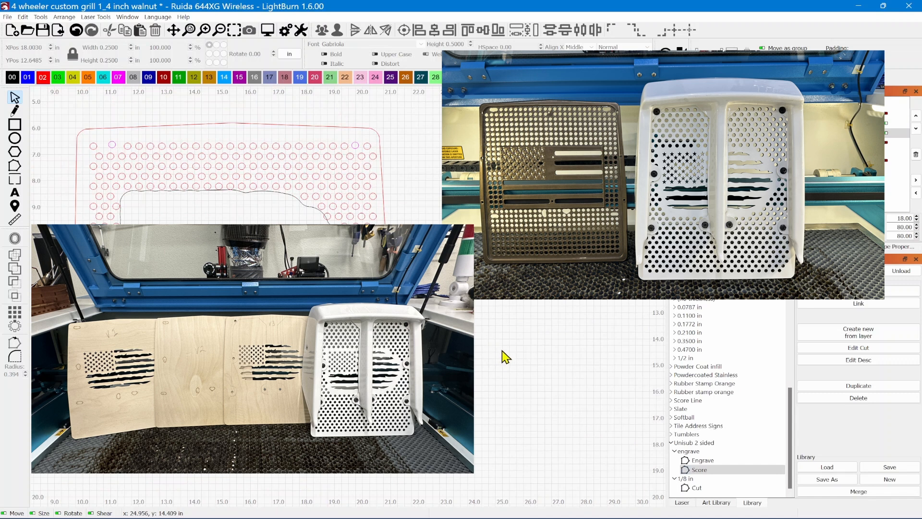